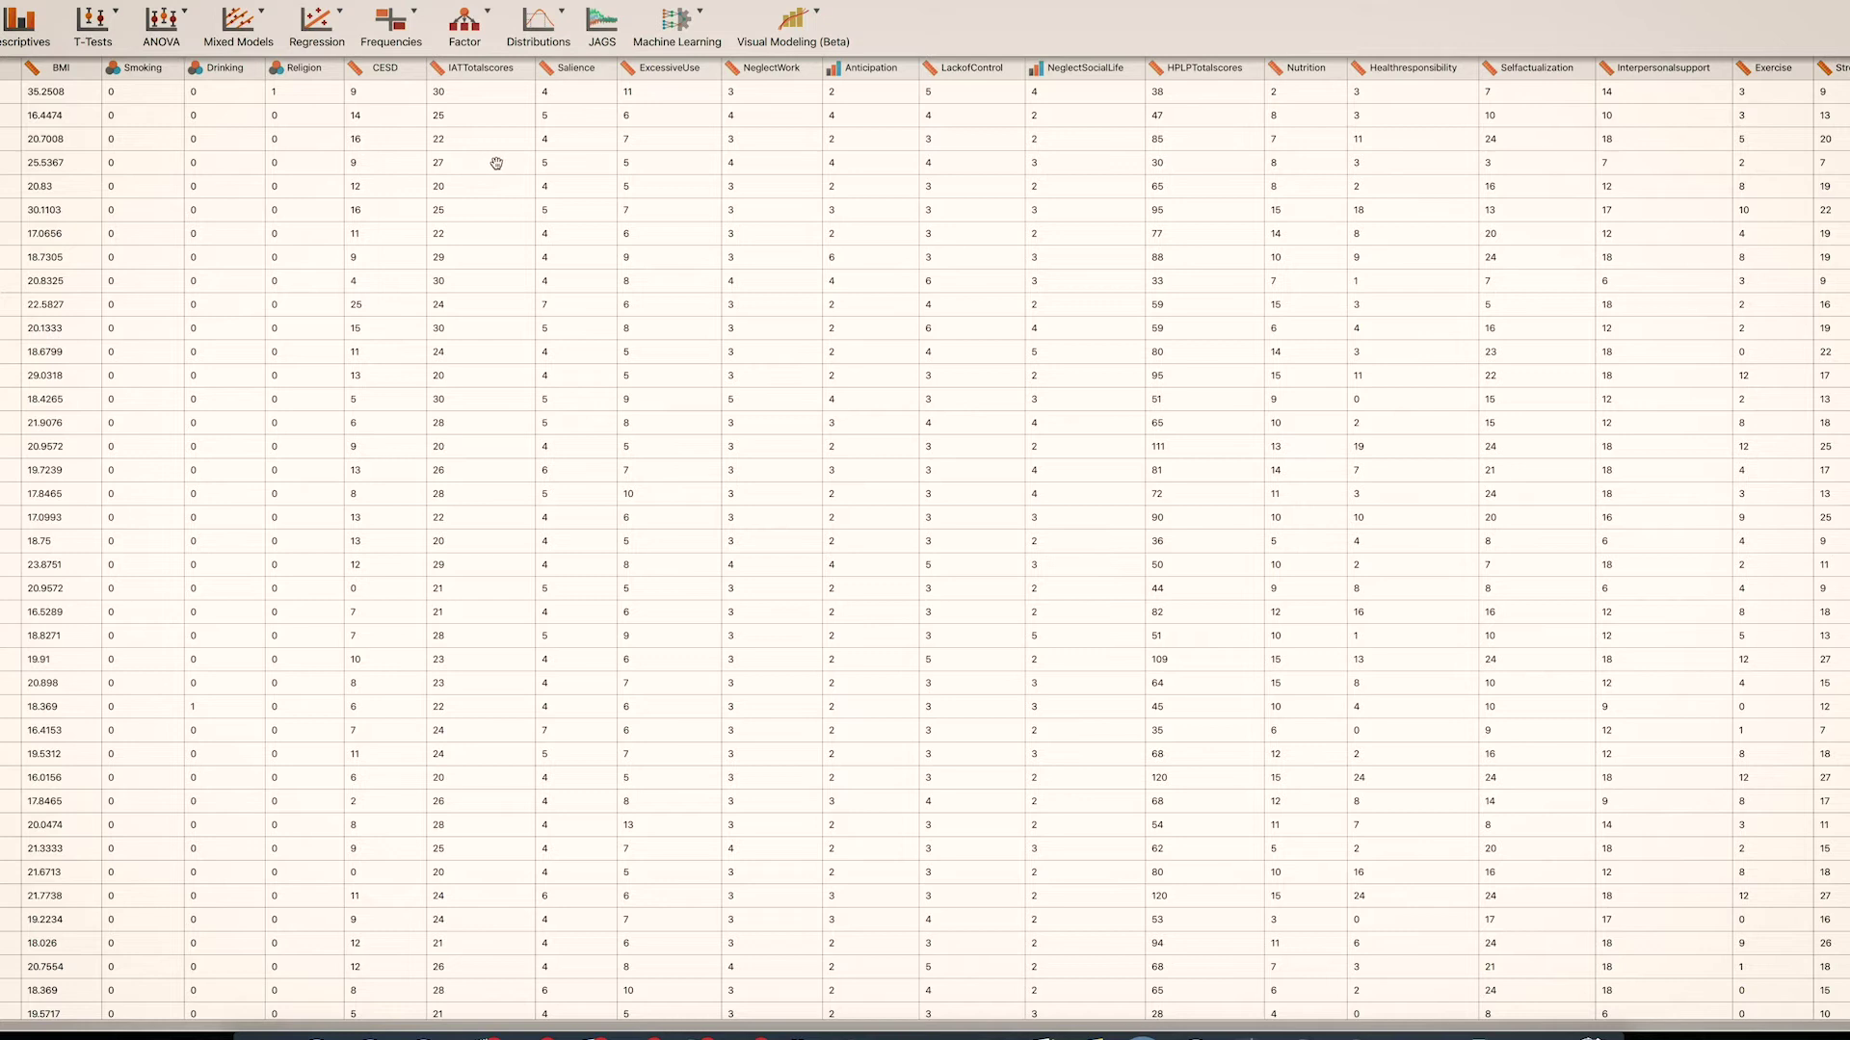
pyautogui.click(817, 16)
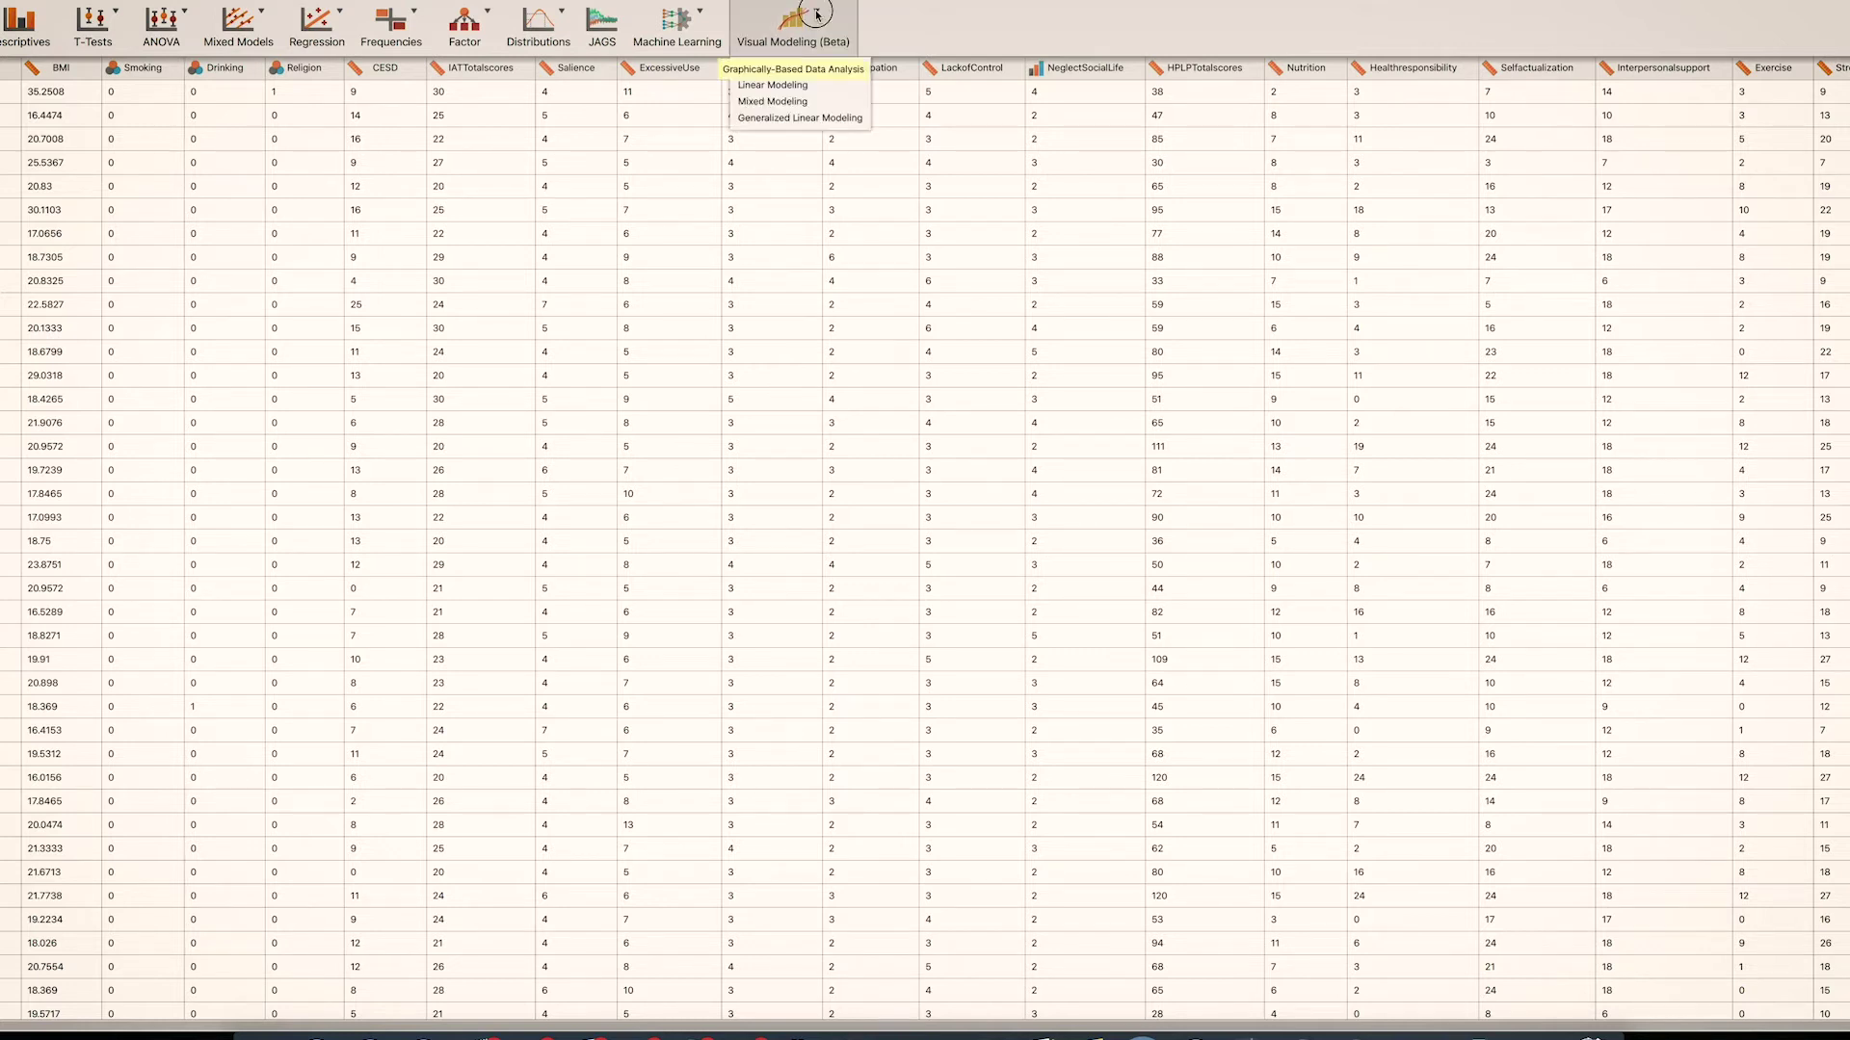
pyautogui.click(817, 15)
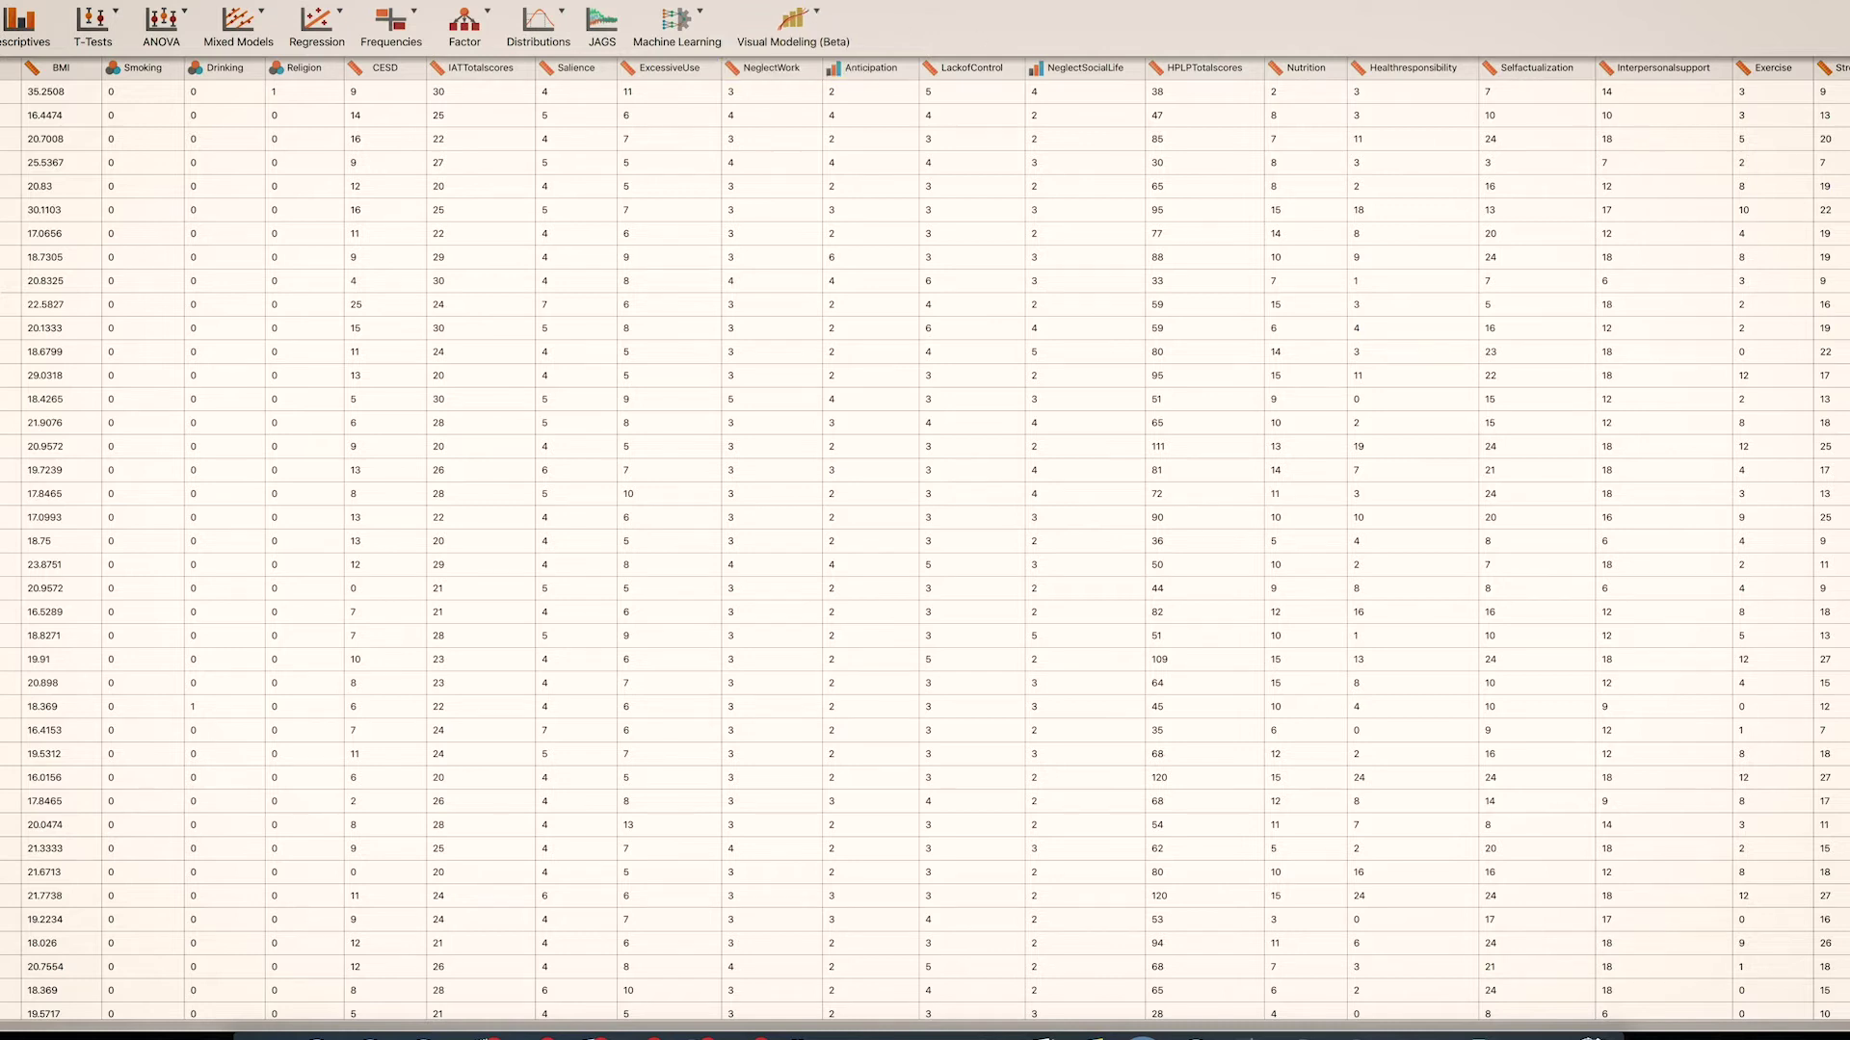
pyautogui.click(1835, 68)
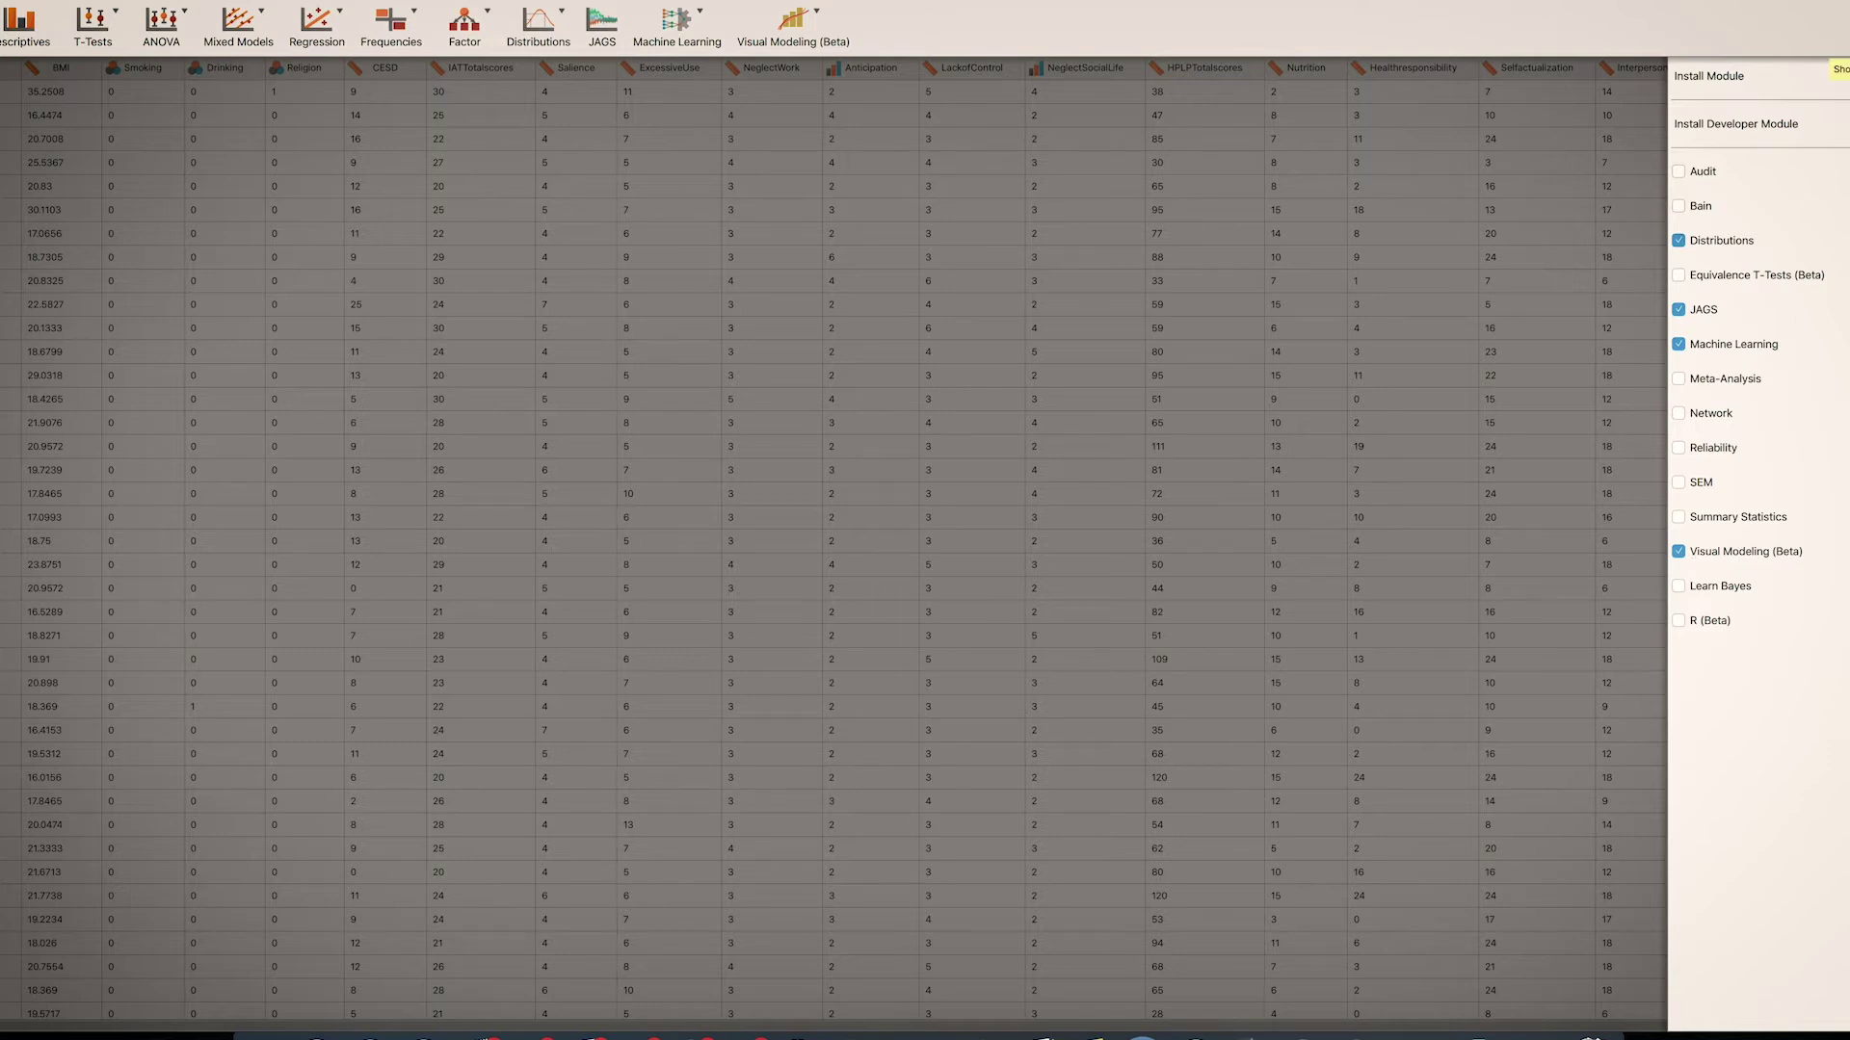
pyautogui.click(1831, 27)
# - Create a Flexplot with CESD as the dependent variable and IATTotalscores as the independent variable
pyautogui.click(783, 30)
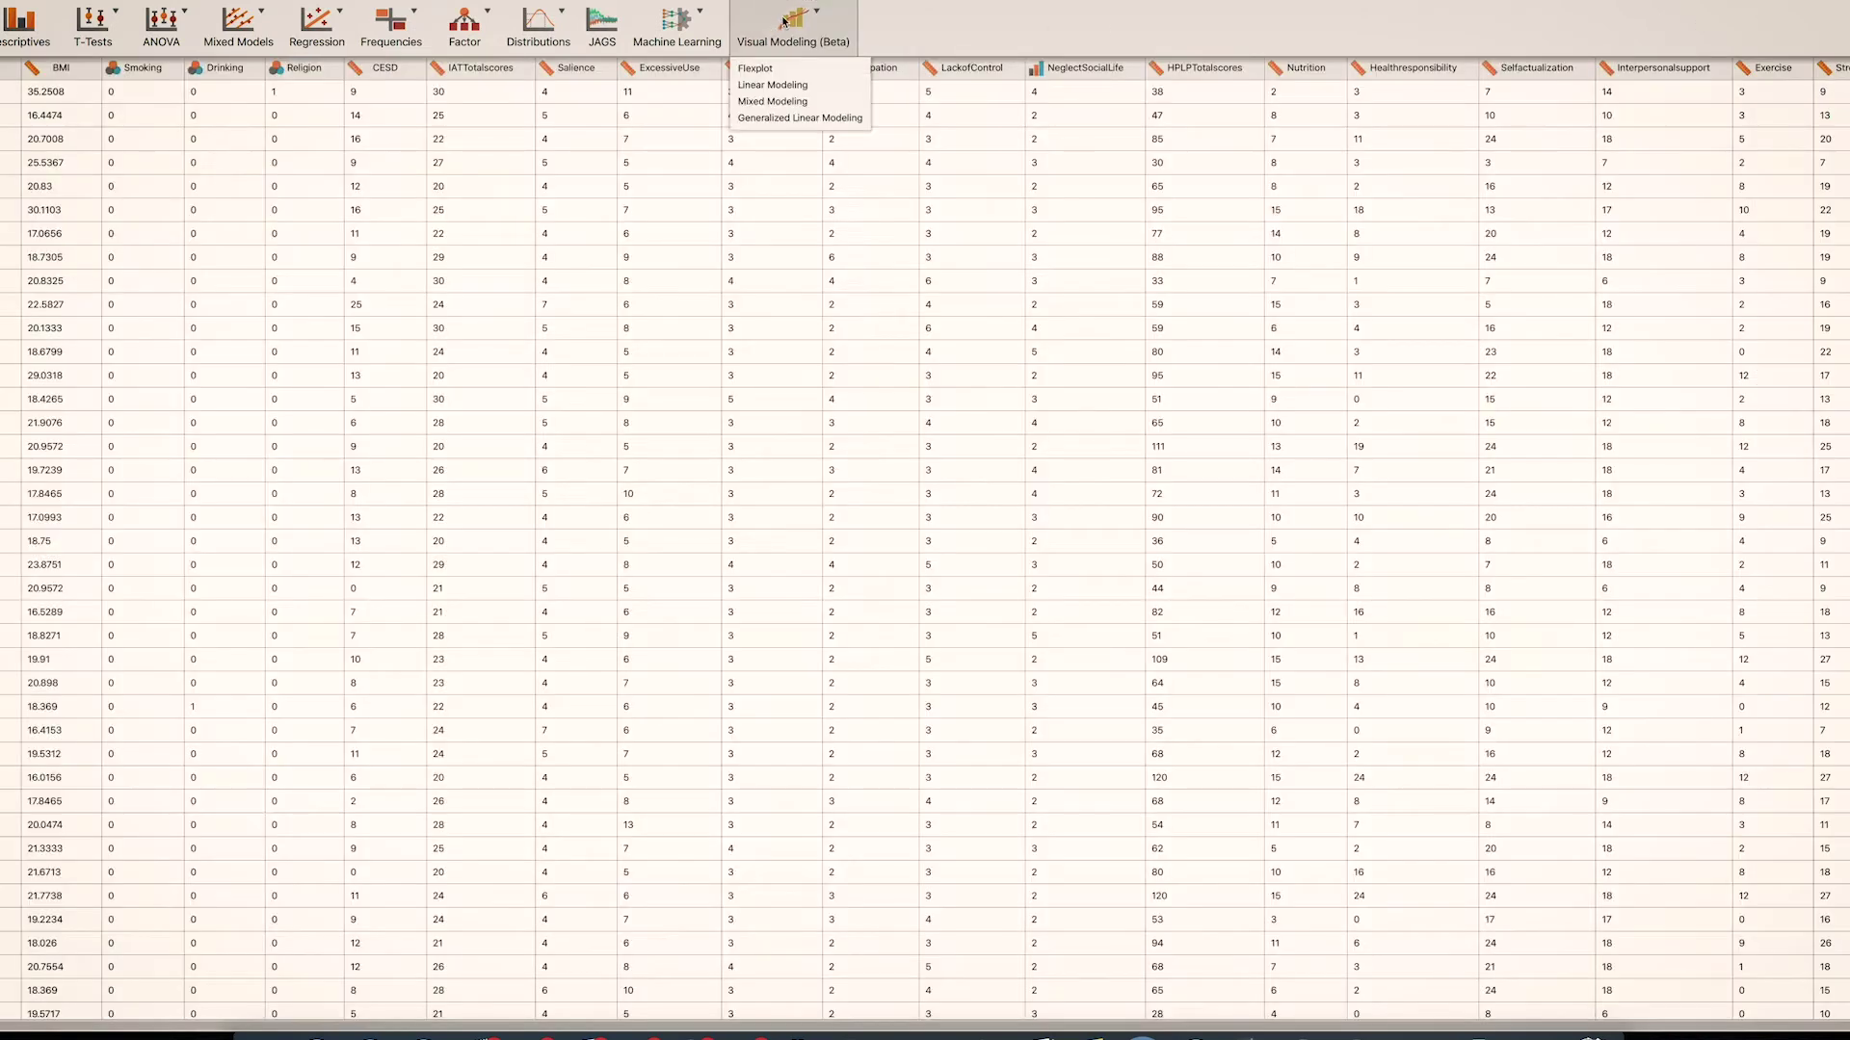
pyautogui.click(764, 69)
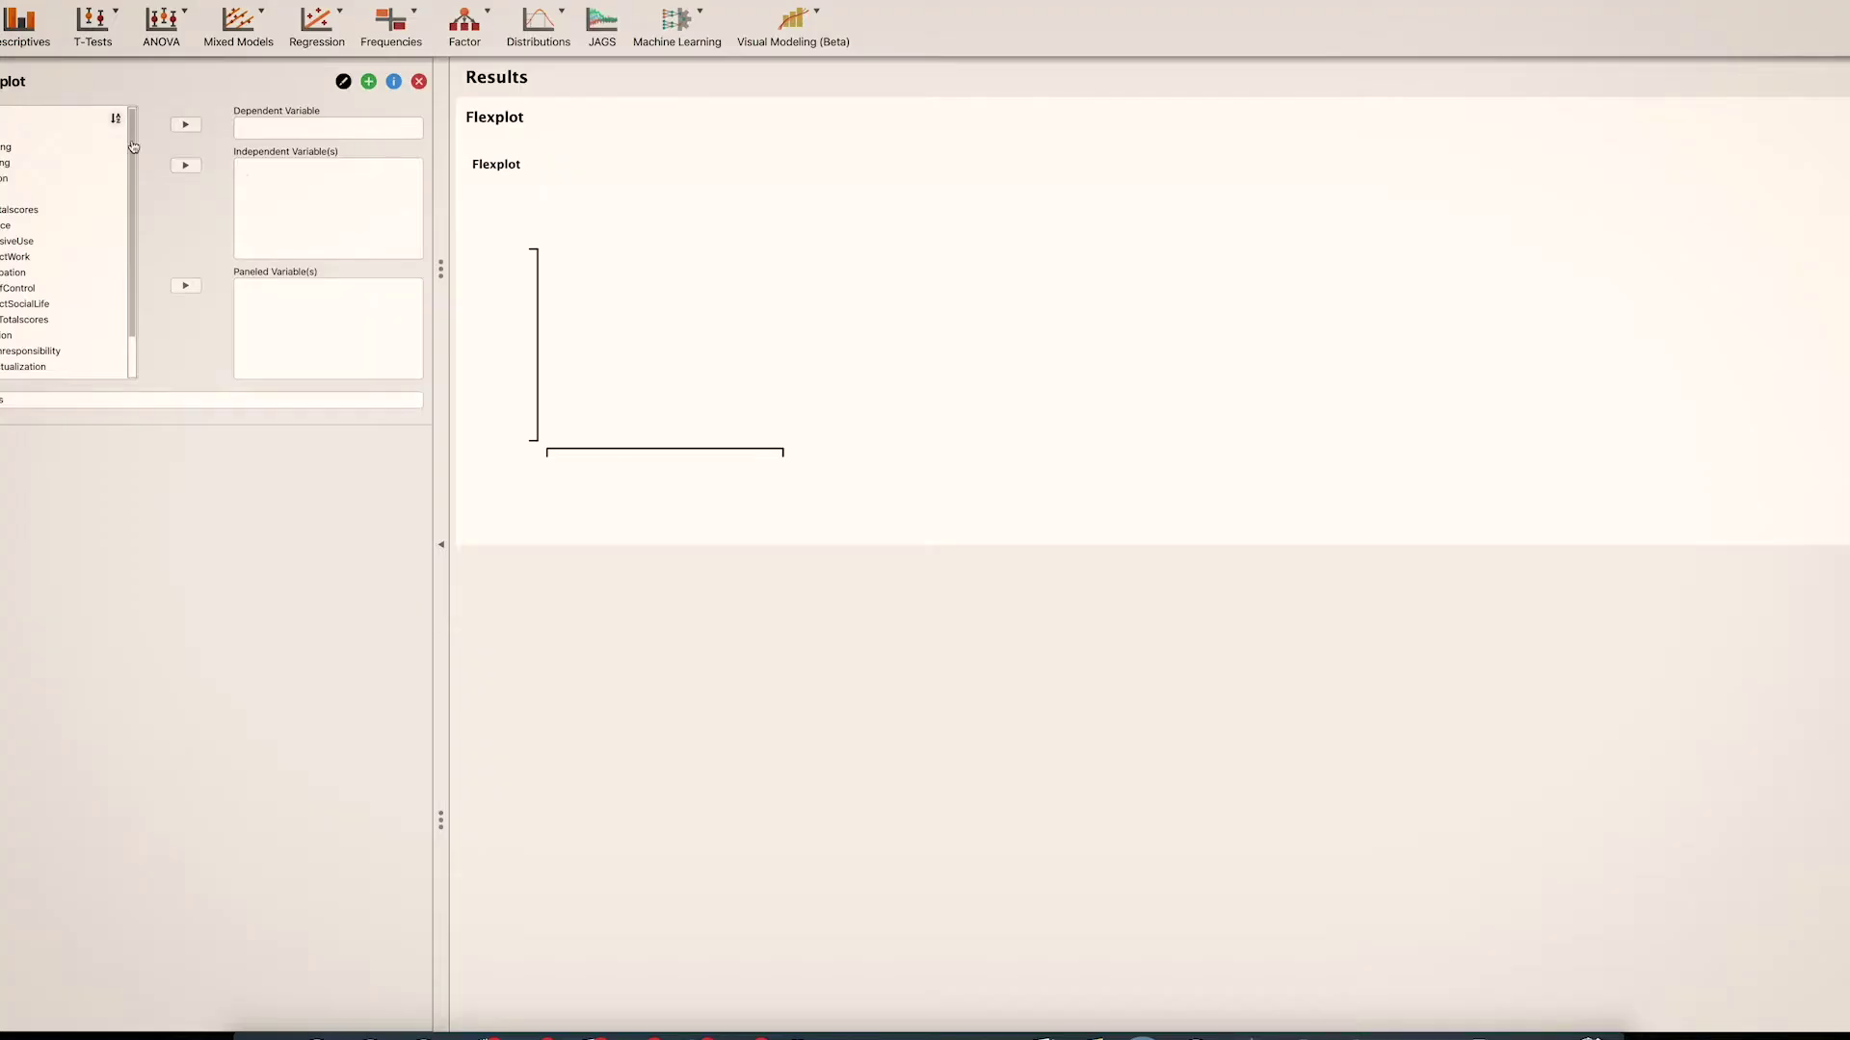
pyautogui.click(39, 210)
pyautogui.click(38, 193)
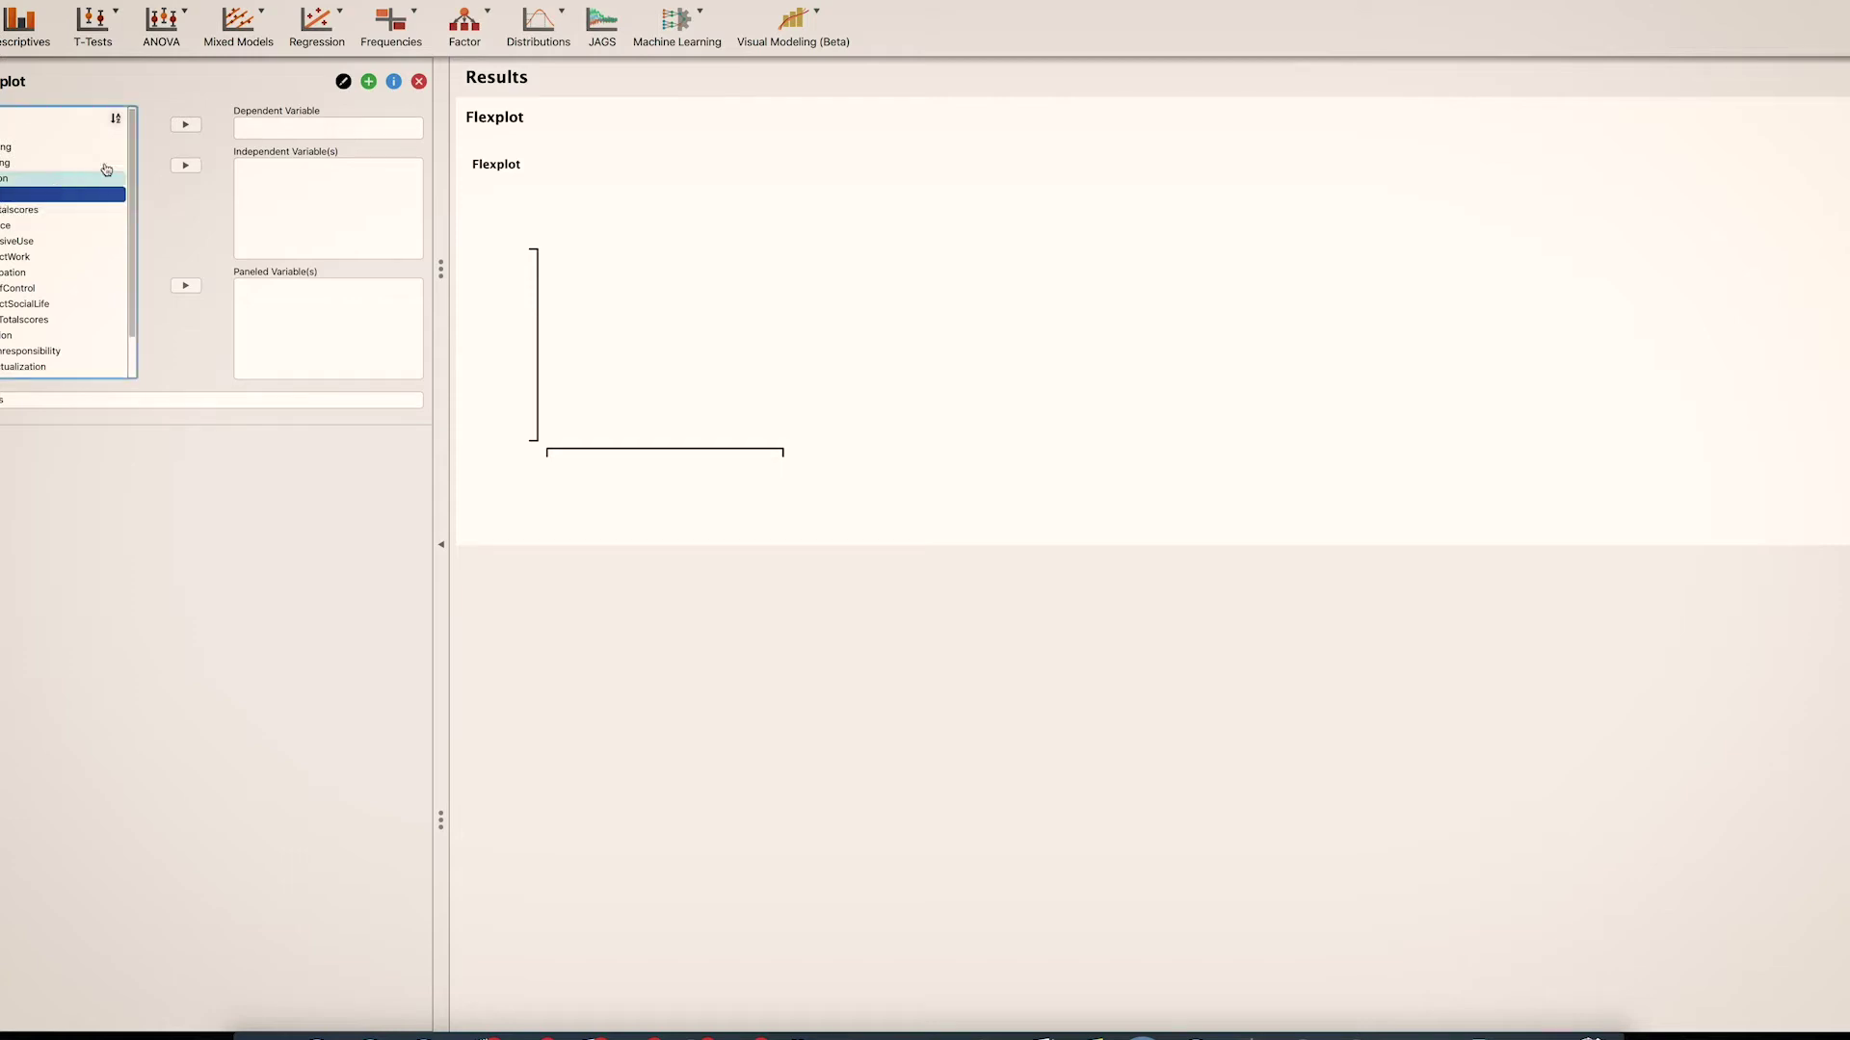
pyautogui.click(186, 124)
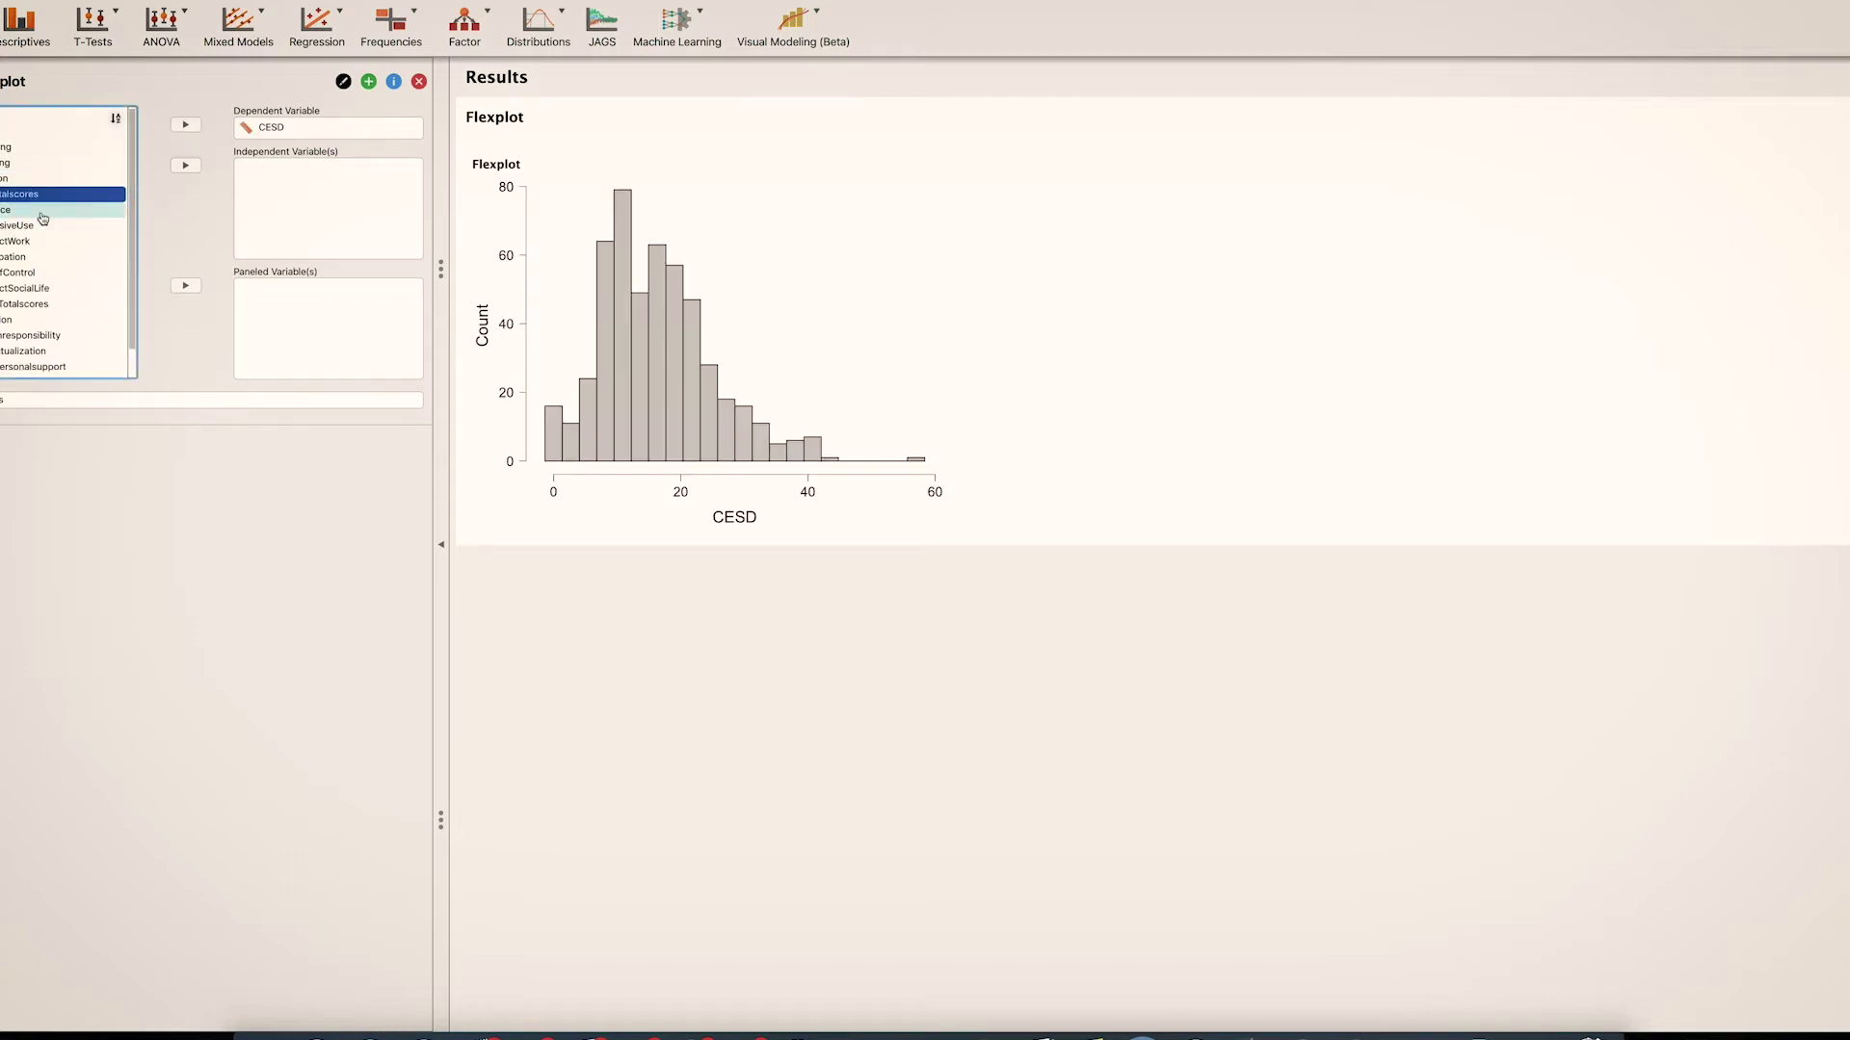
pyautogui.click(185, 165)
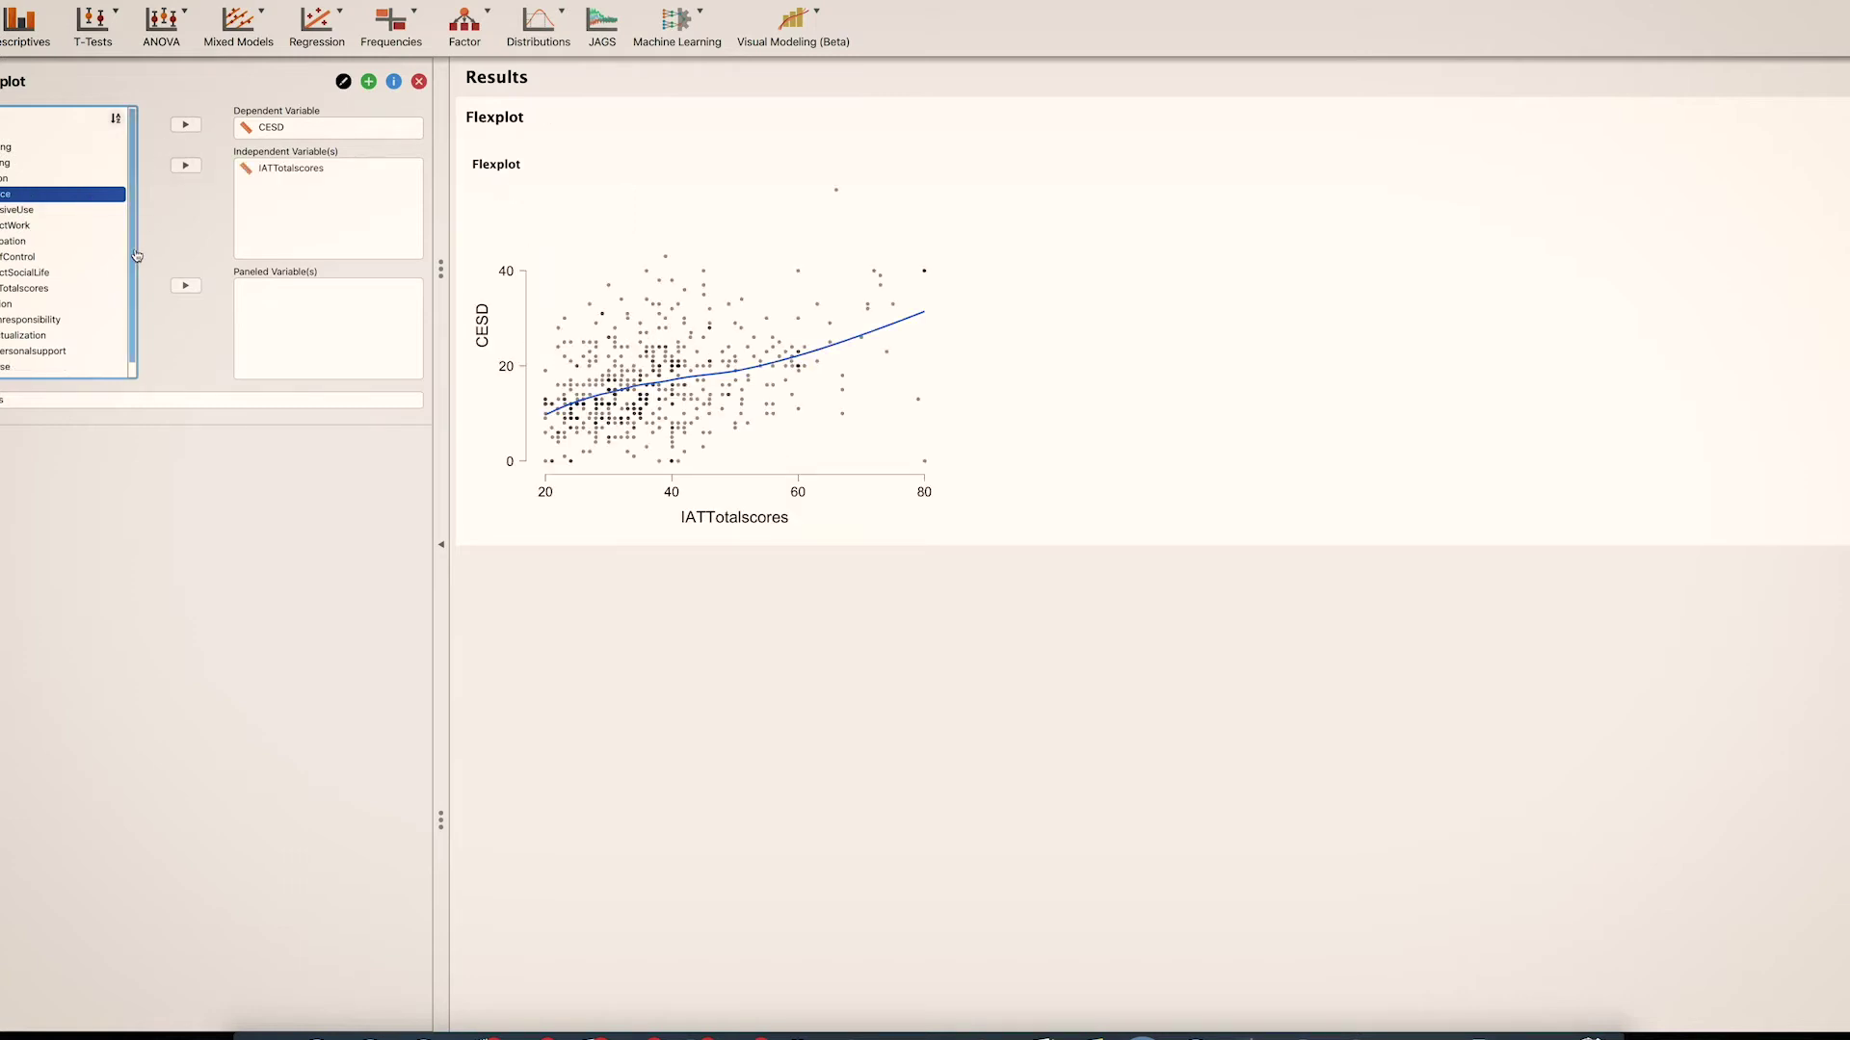
# - Add HPLPTotalscores to the Flexplot and make it the paneled variable
pyautogui.scroll(-1, 87, 329)
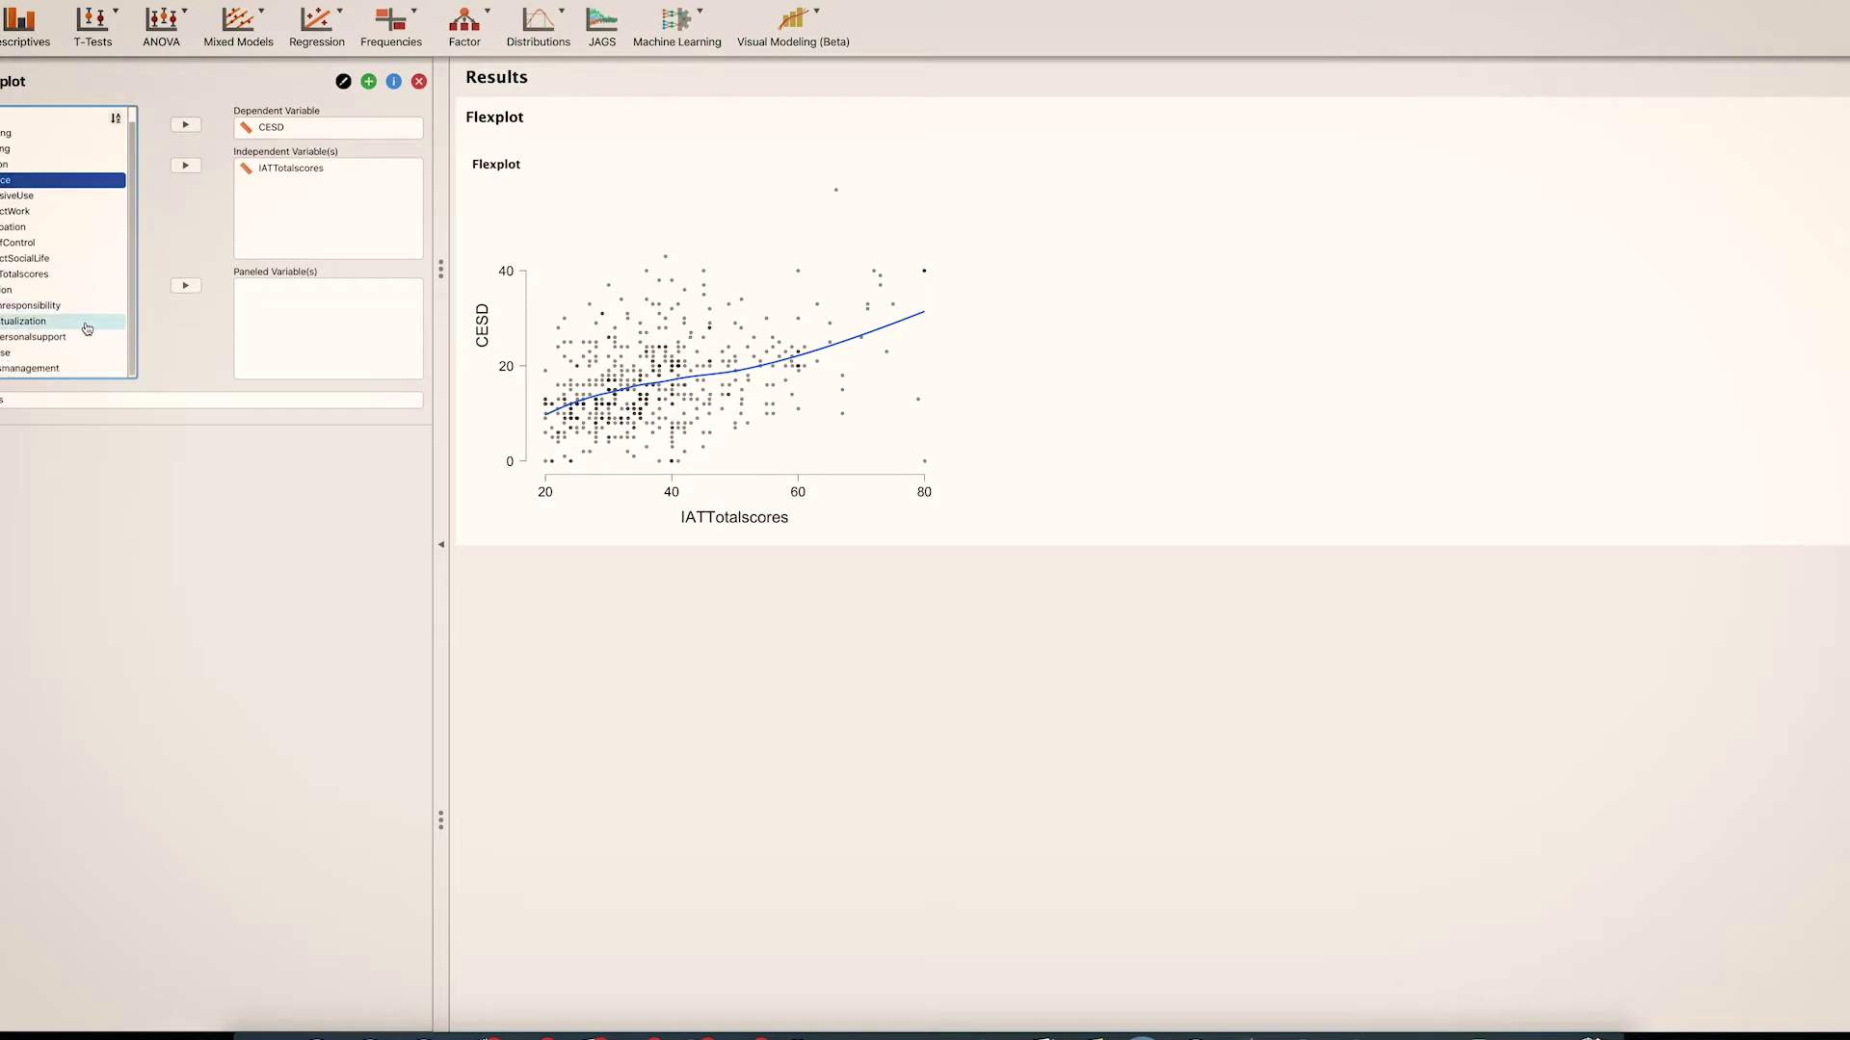
pyautogui.click(39, 278)
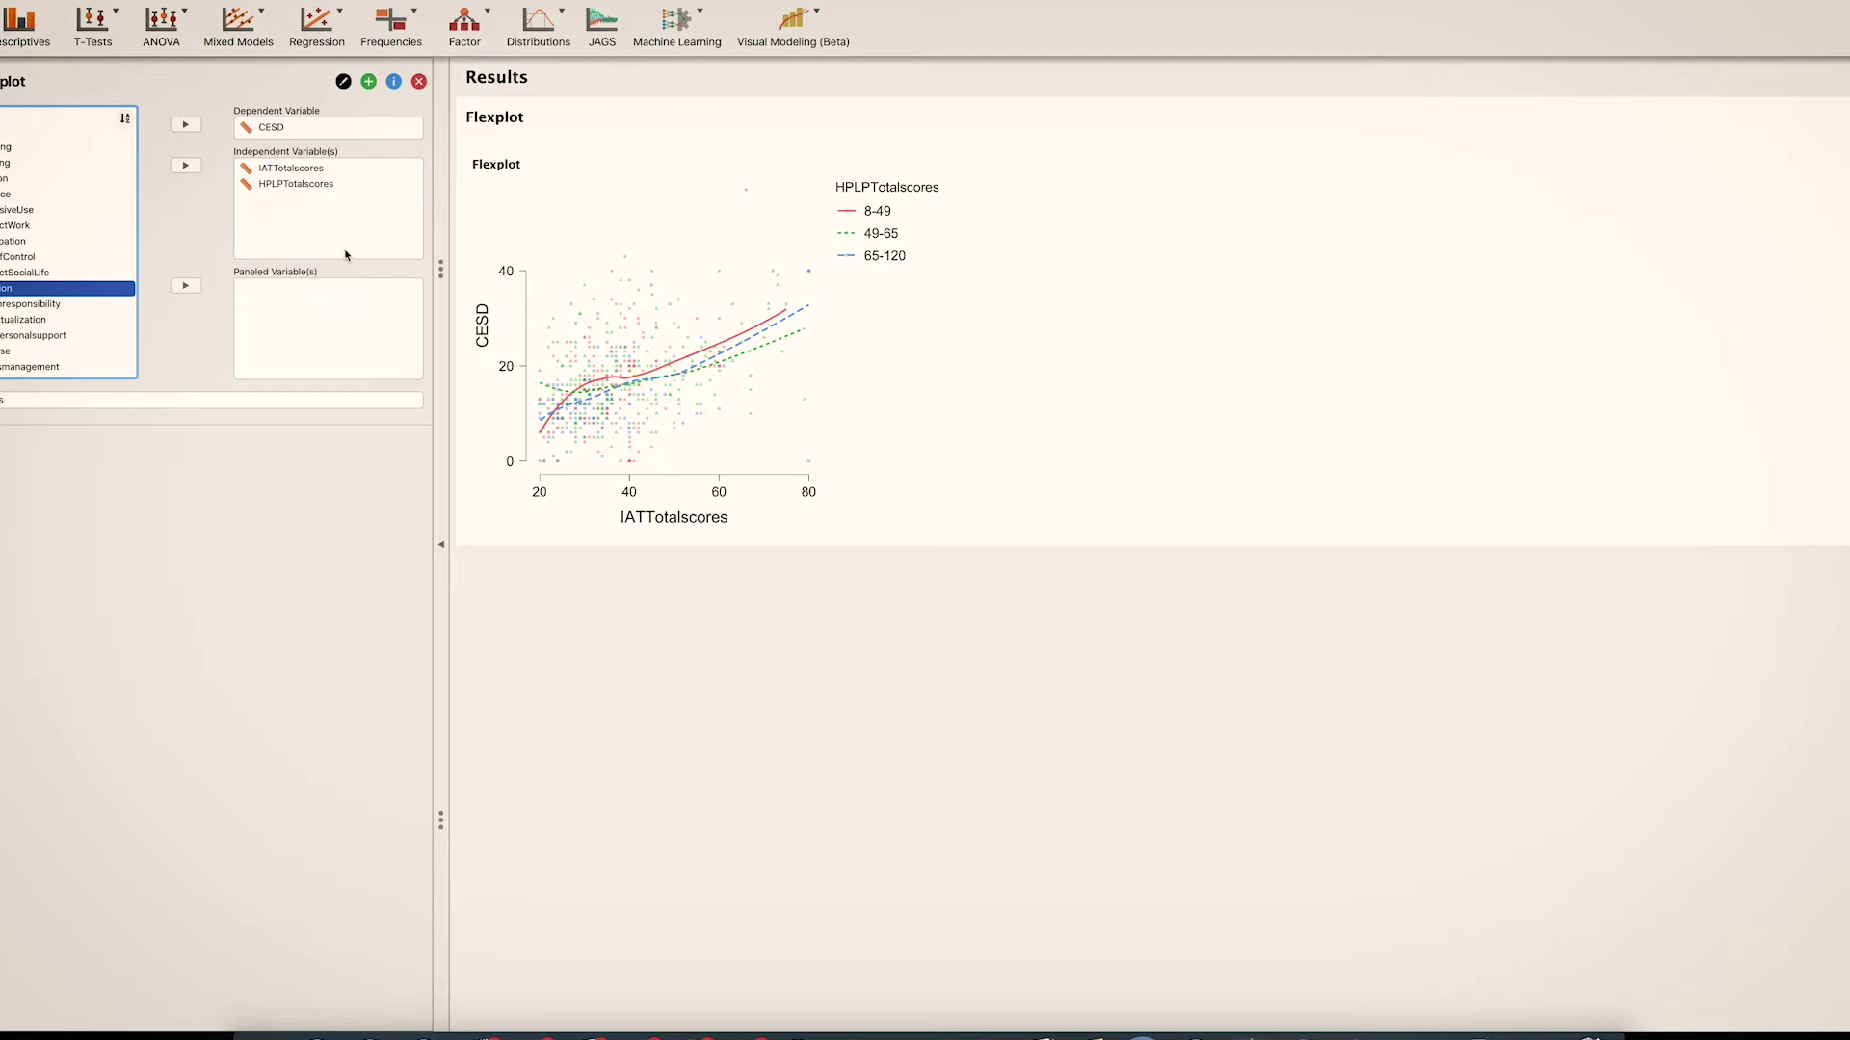
pyautogui.moveTo(280, 184); pyautogui.dragTo(275, 309)
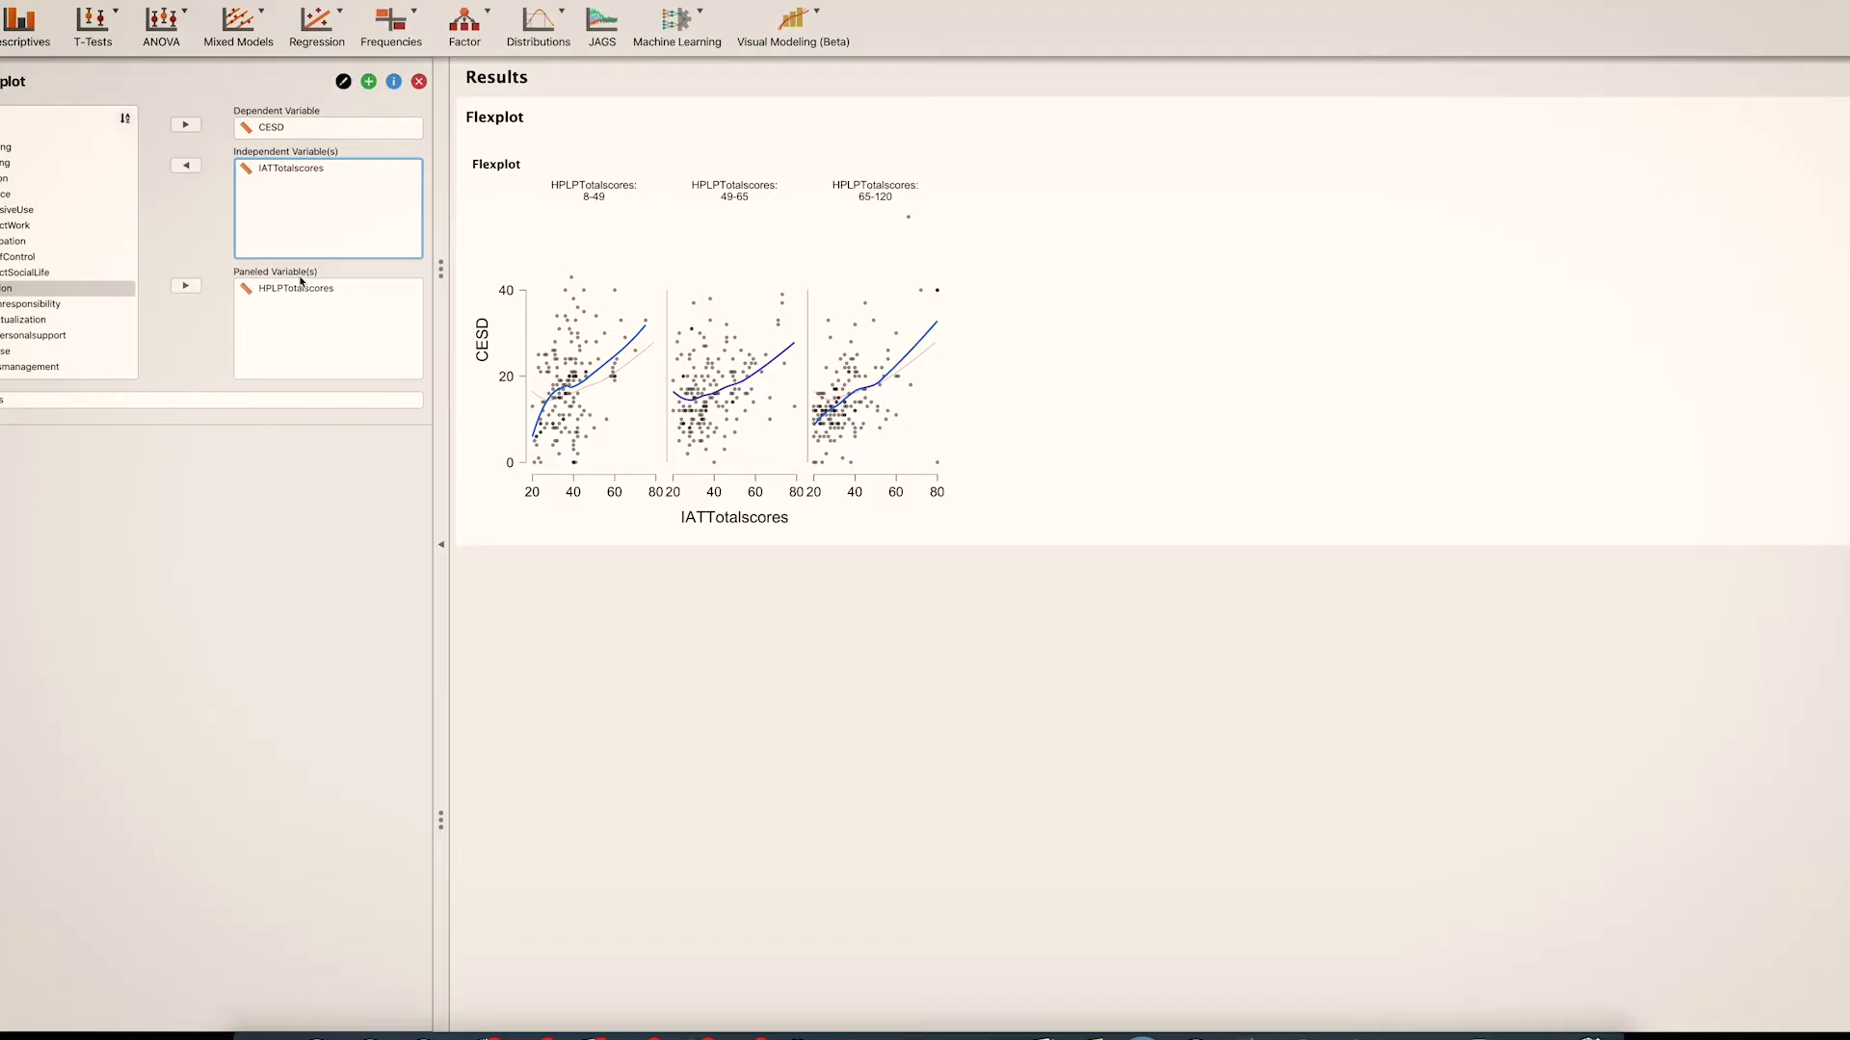
# - Swap the Flexplot predictors so HPLPTotalscores is the independent variable and IATTotalscores is the paneled variable
pyautogui.click(252, 291)
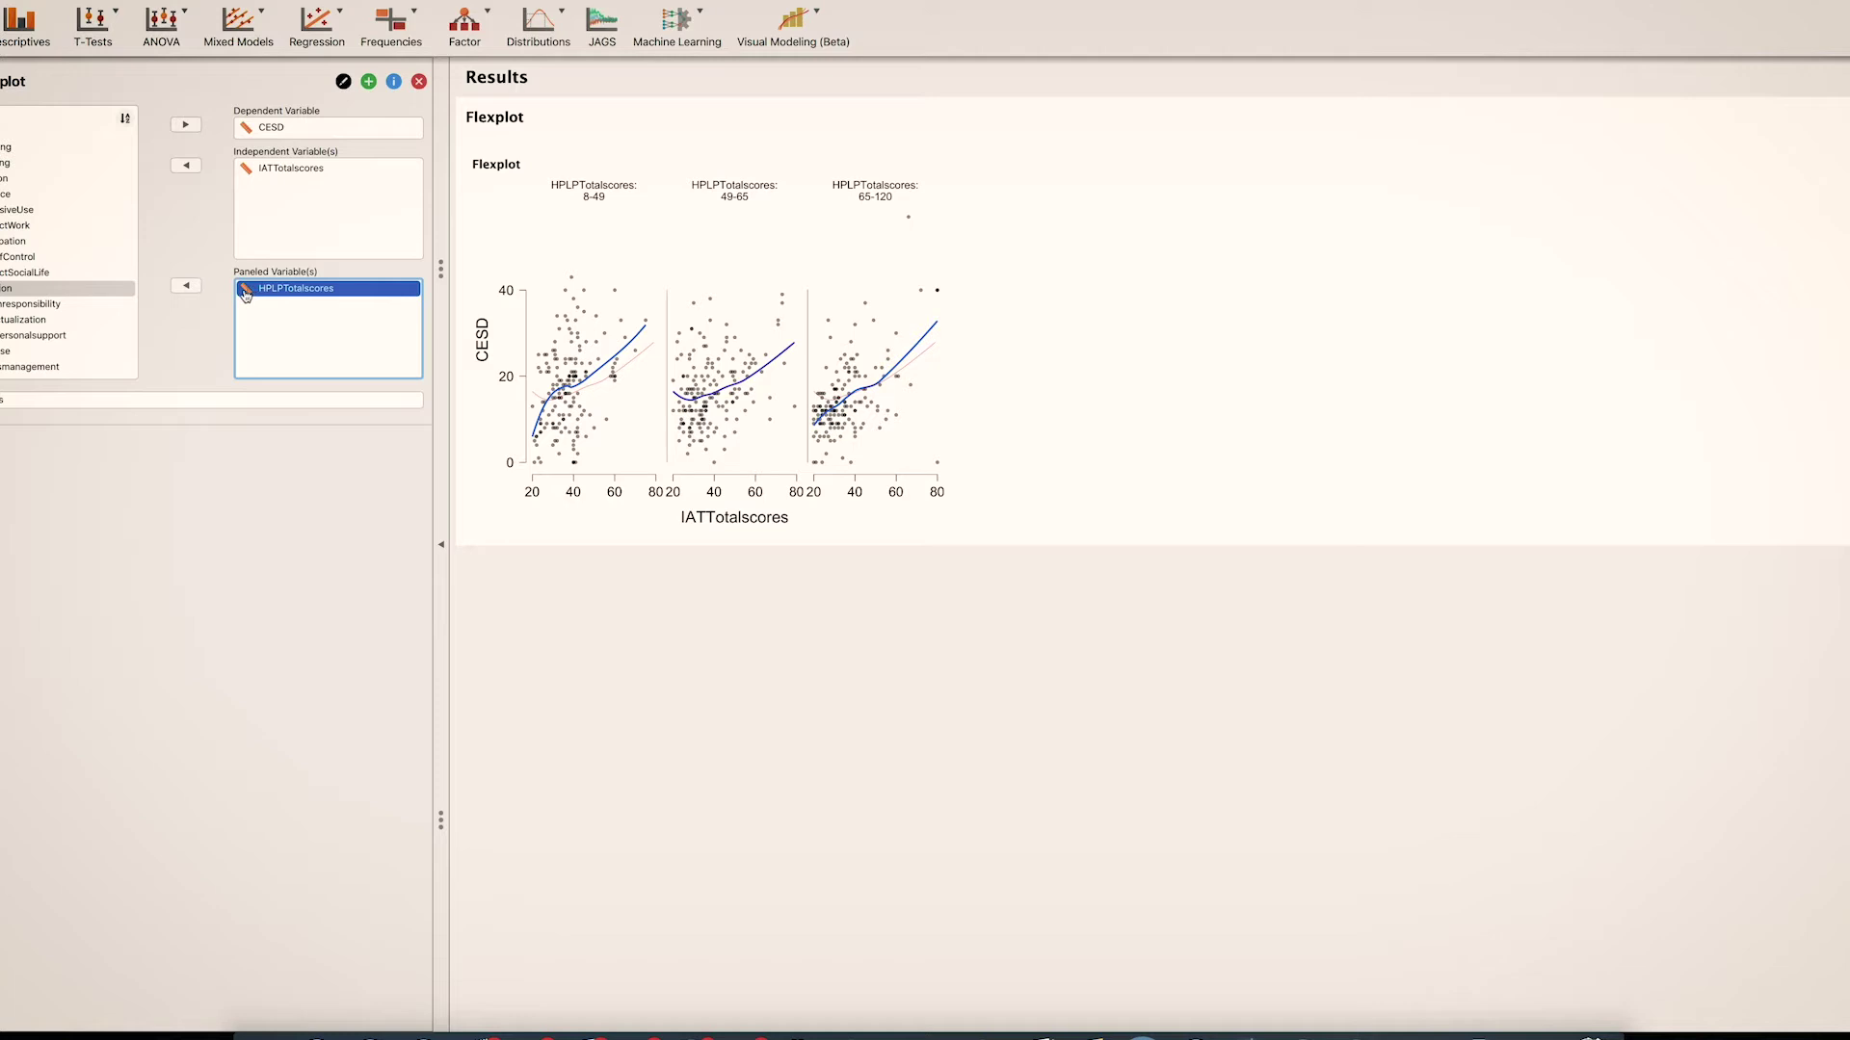
pyautogui.moveTo(246, 293)
pyautogui.mouseDown()
pyautogui.moveTo(273, 161)
pyautogui.moveTo(265, 318)
pyautogui.mouseUp()
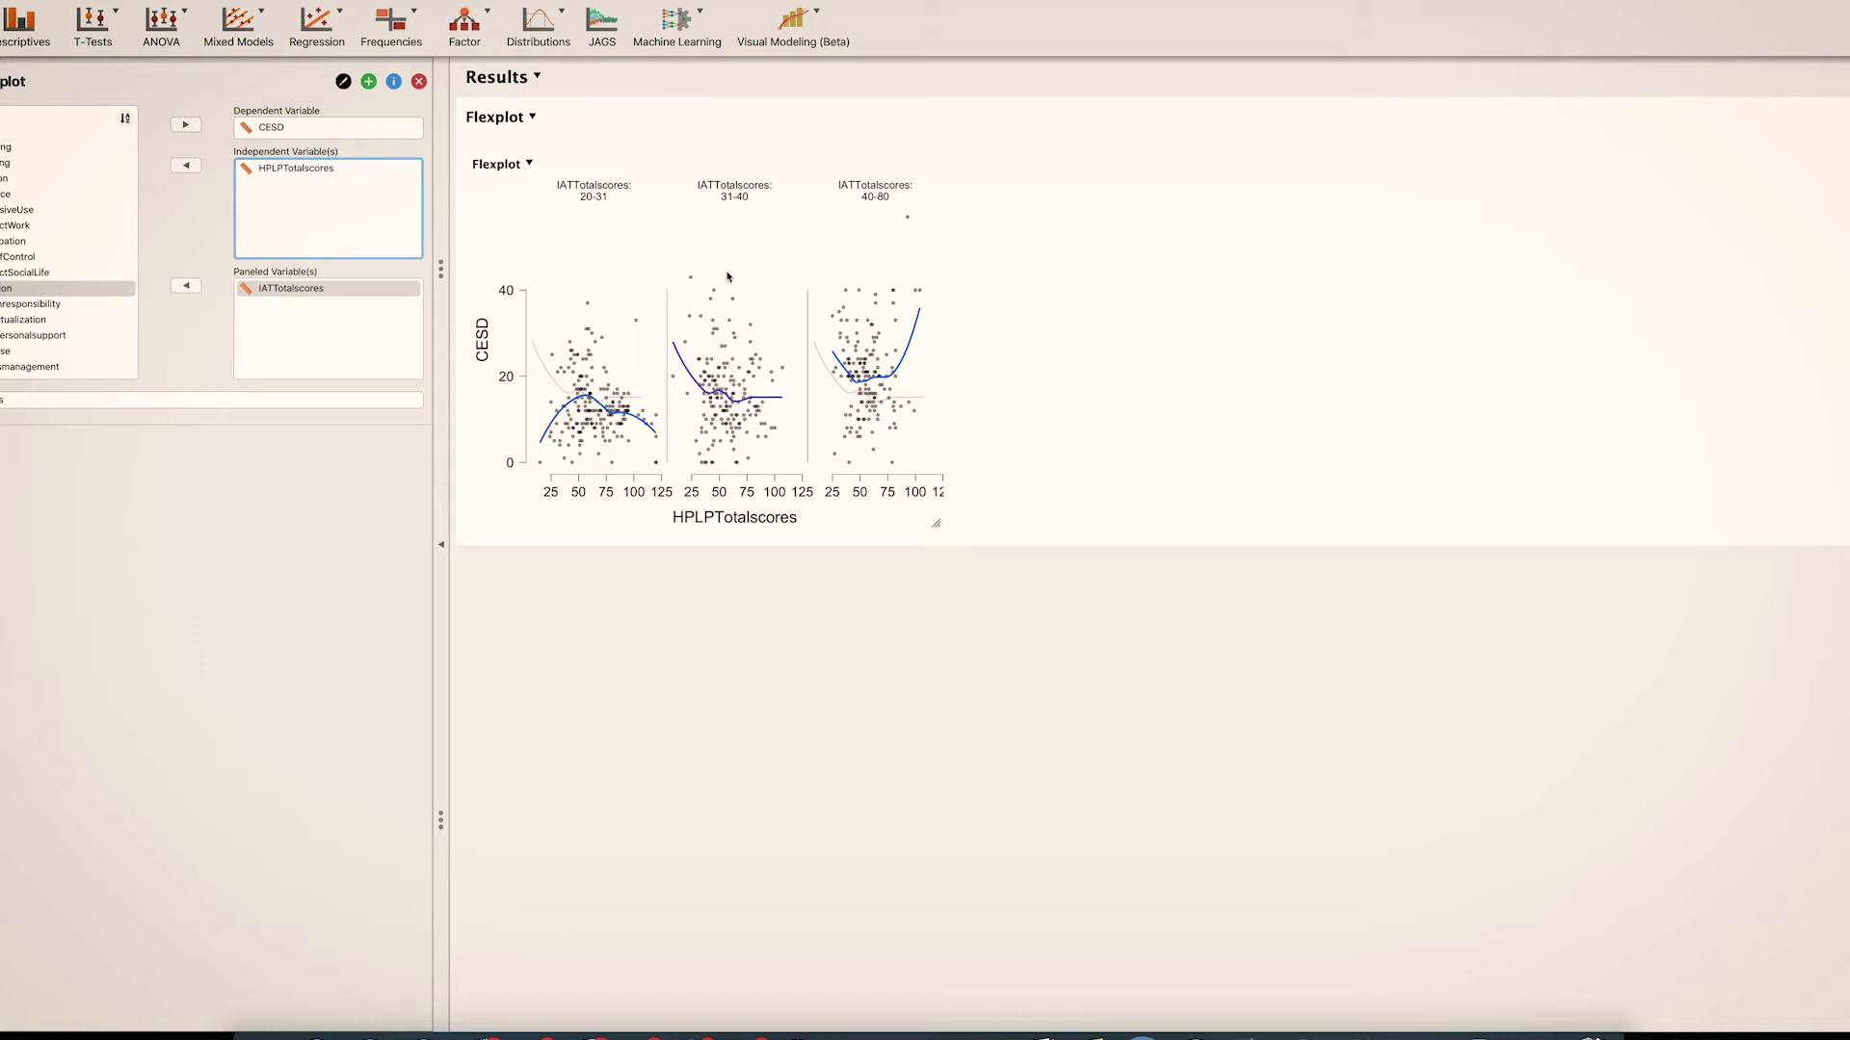
# - Create a visual Linear Modeling analysis with CESD as the dependent variable and IATTotalscores and HPLPTotalscores as independent variables
pyautogui.click(792, 26)
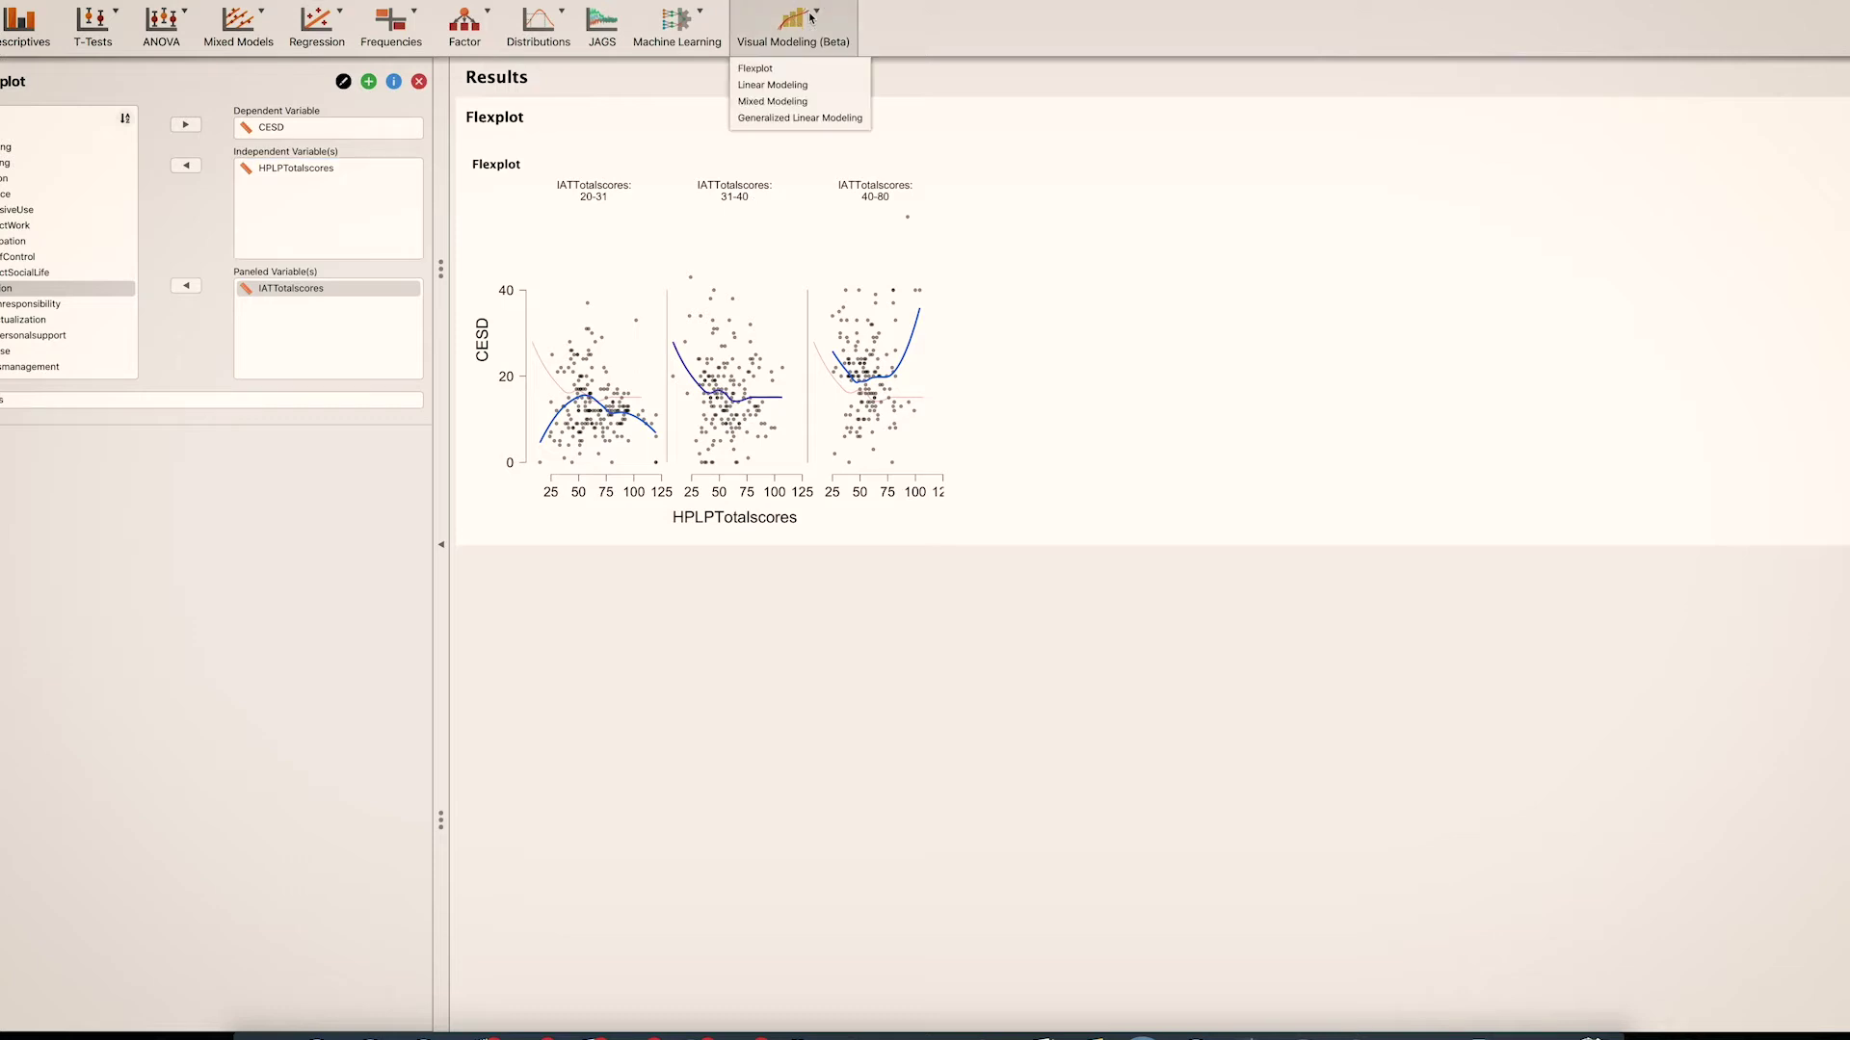
pyautogui.click(773, 85)
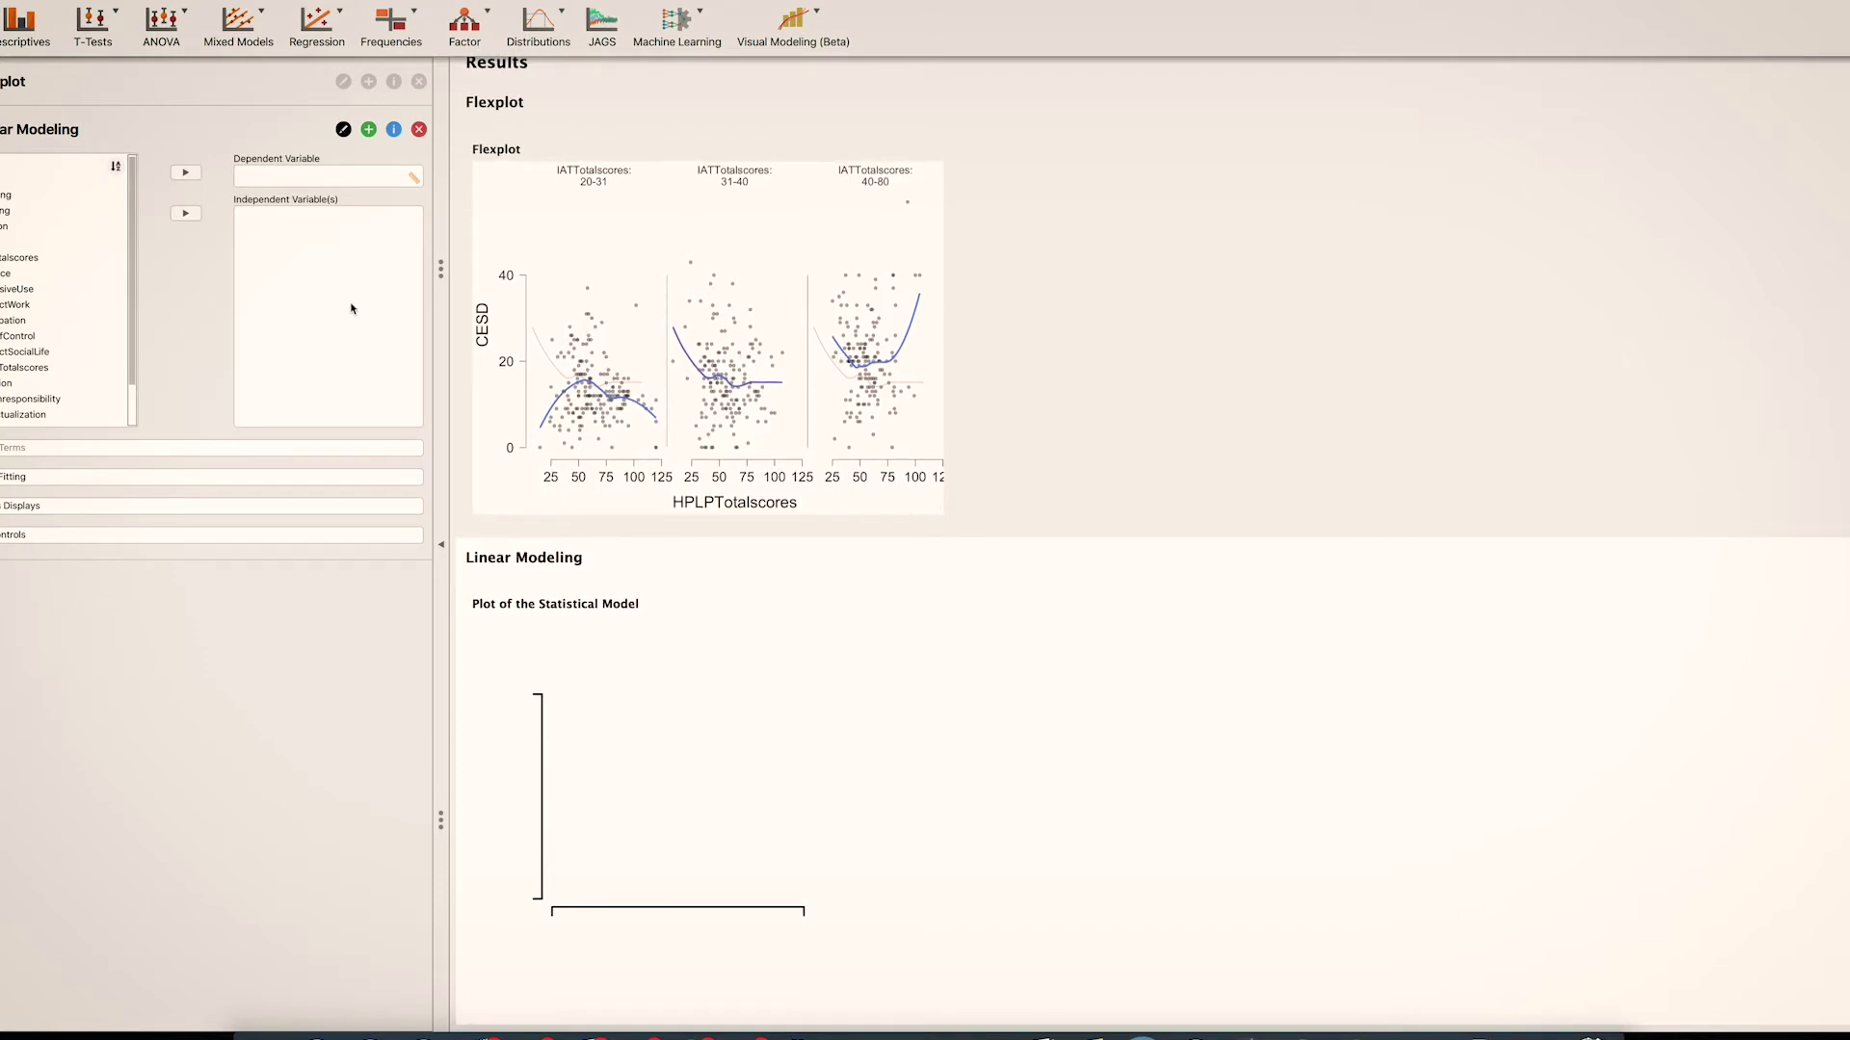
pyautogui.click(58, 242)
pyautogui.click(192, 175)
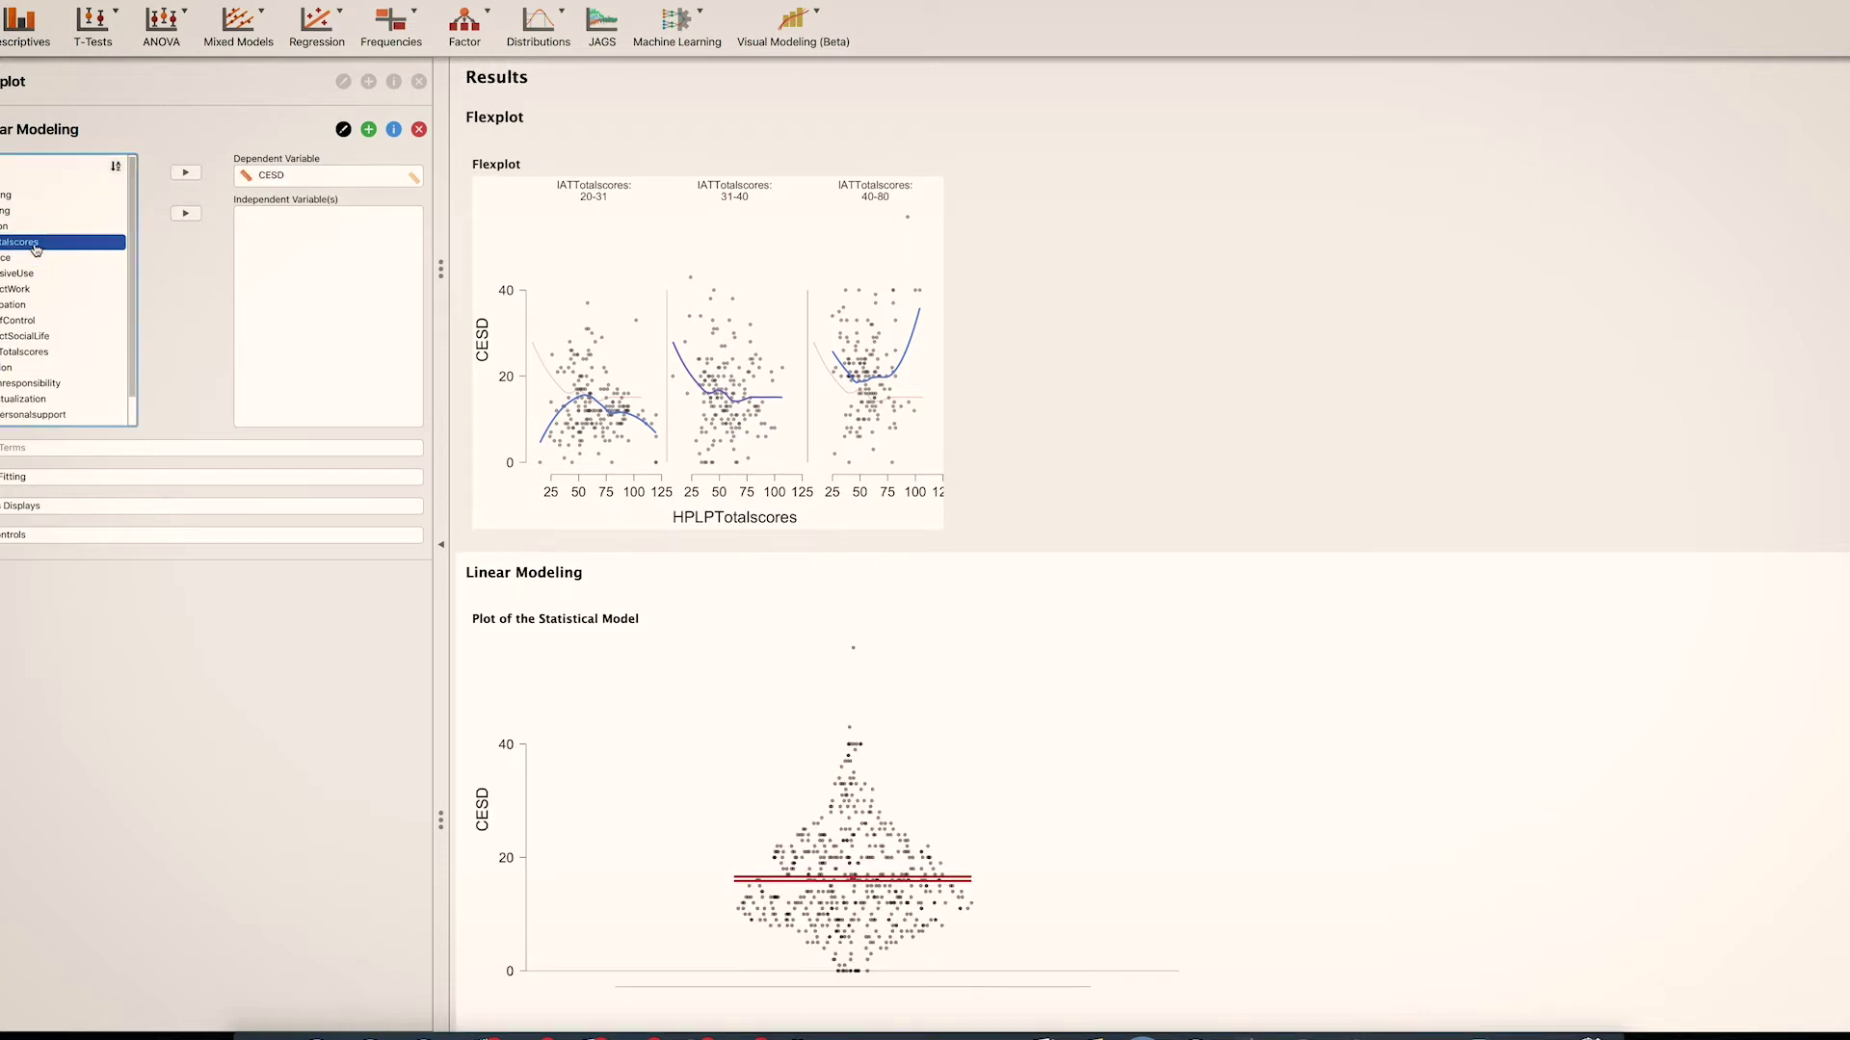
pyautogui.click(185, 214)
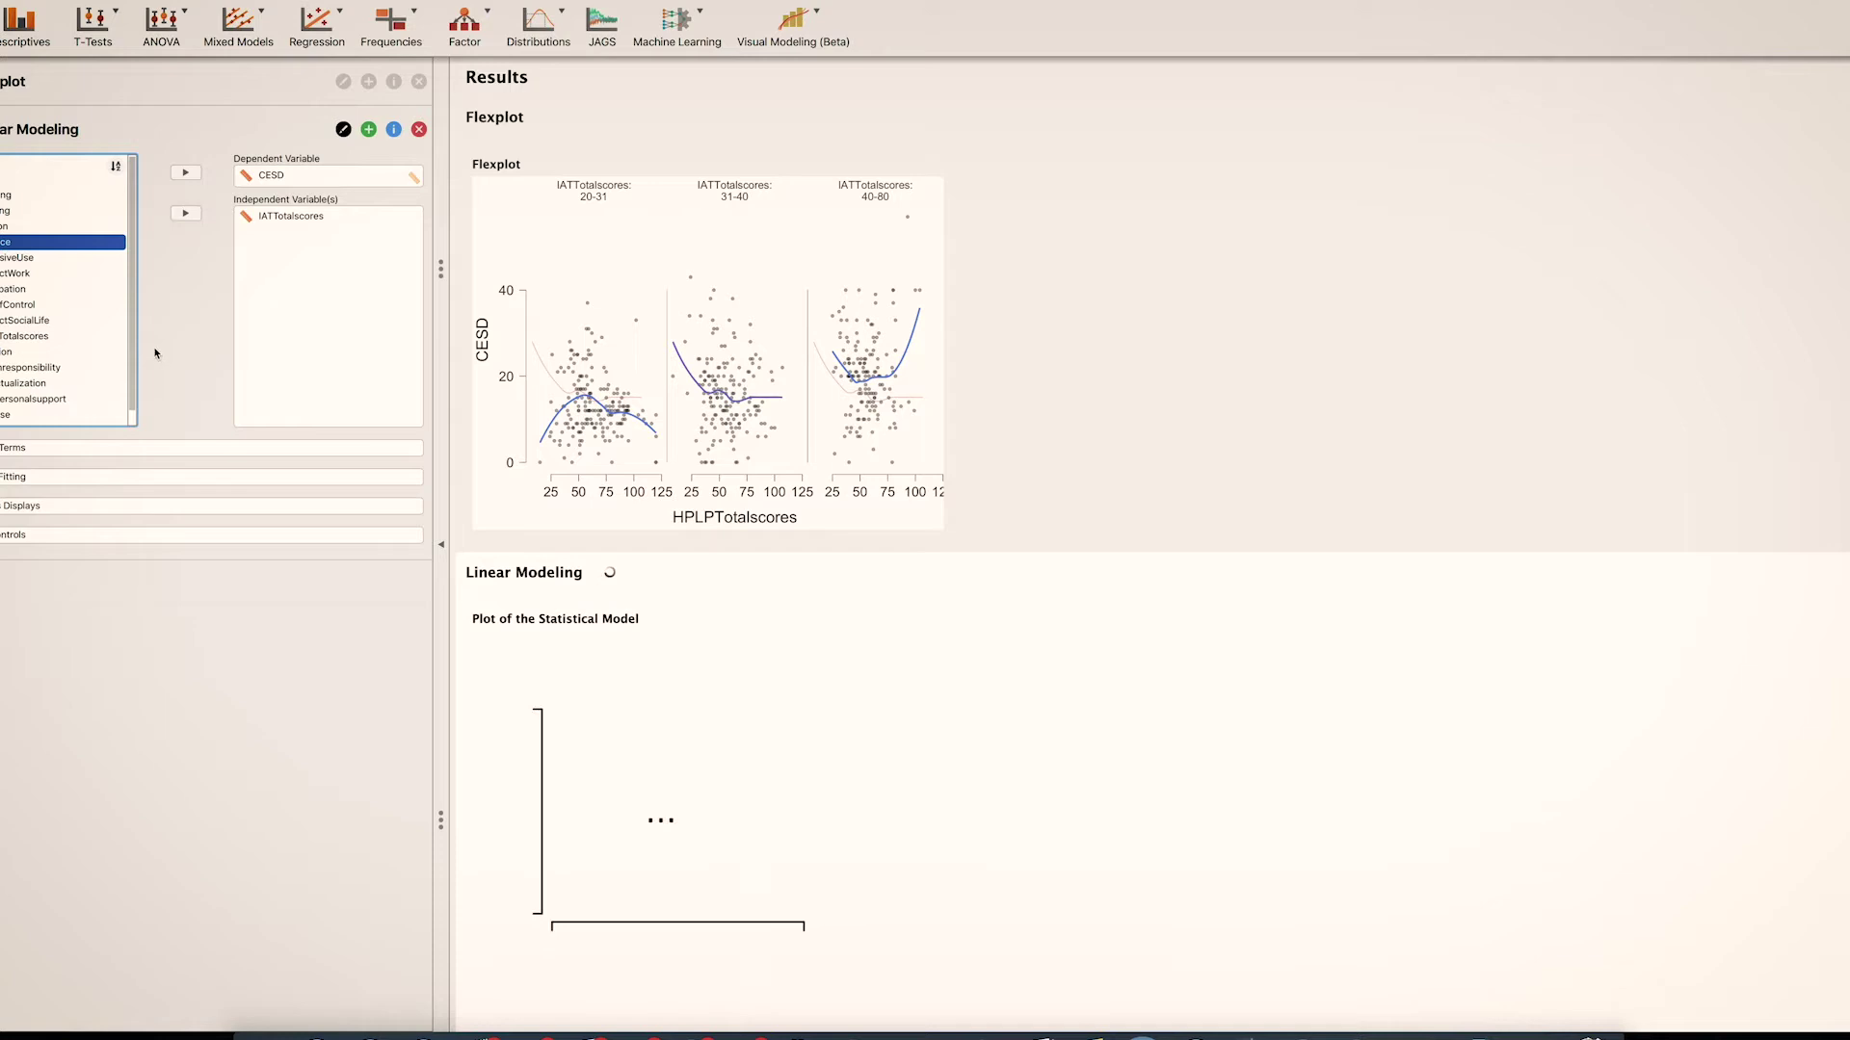
pyautogui.click(34, 337)
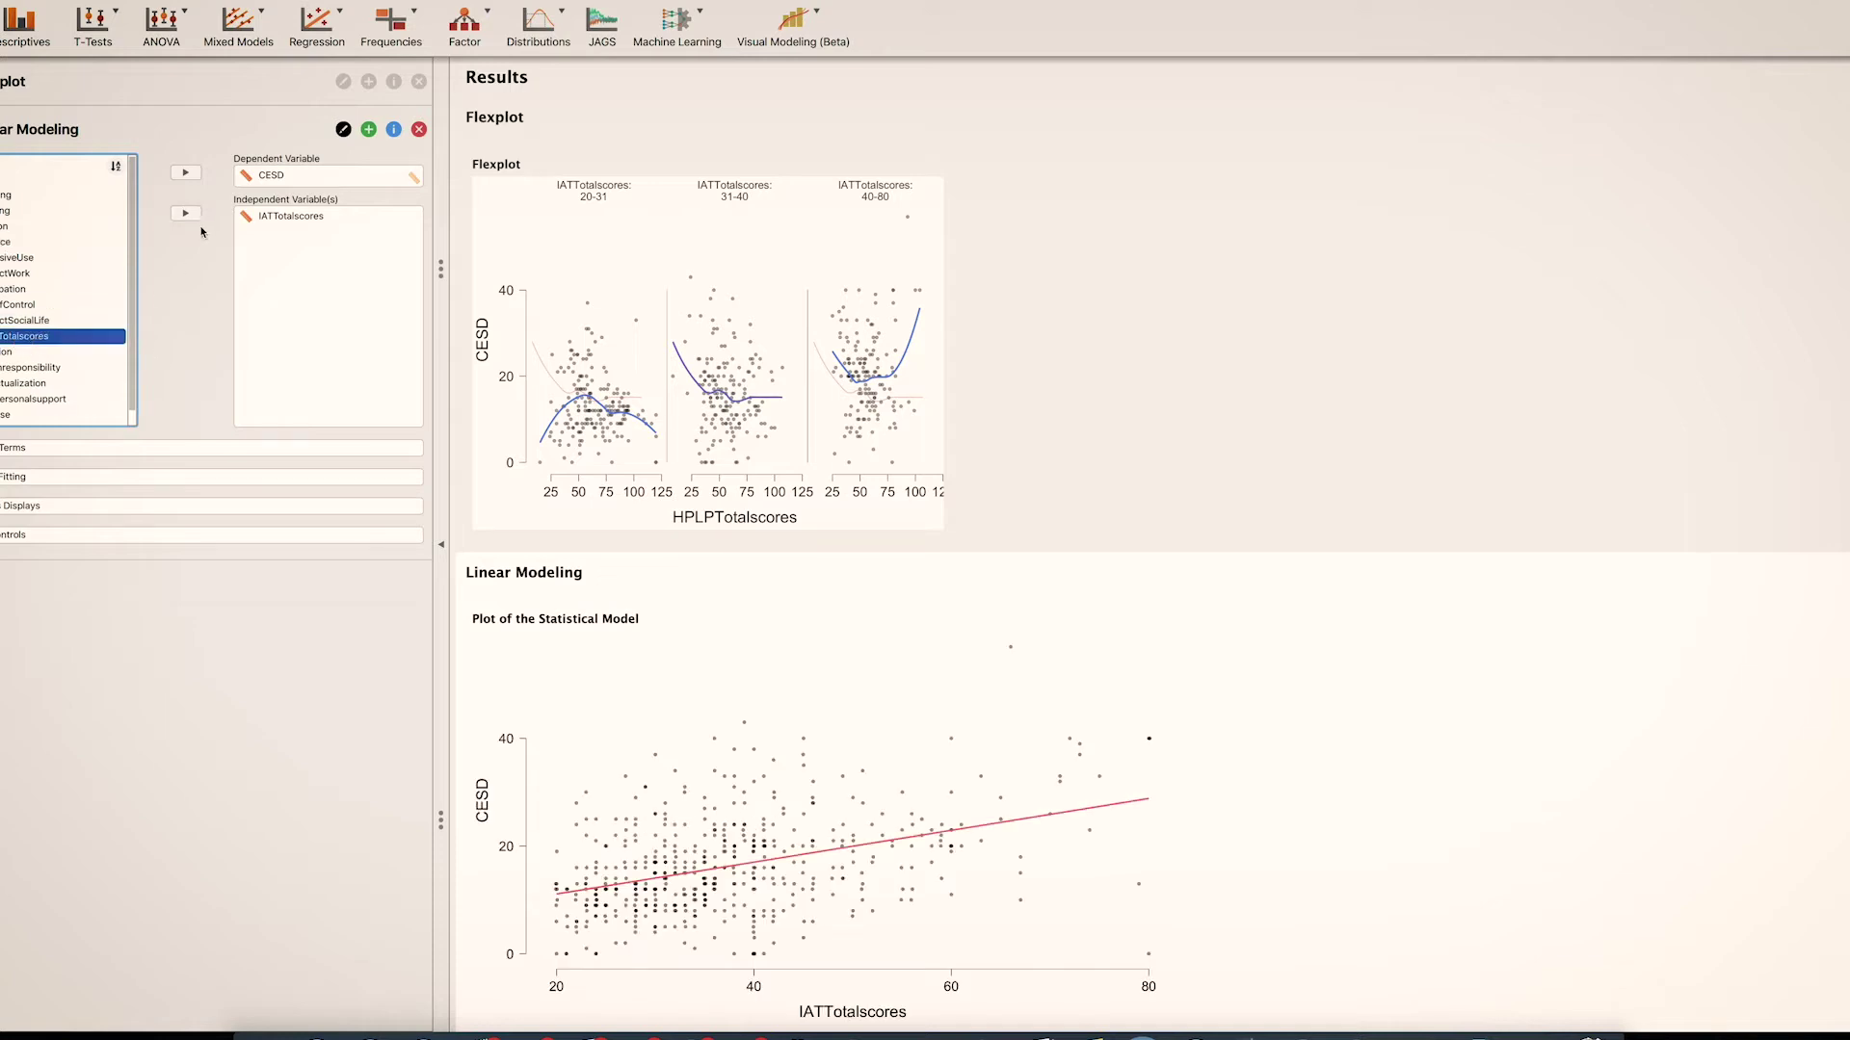
pyautogui.click(185, 213)
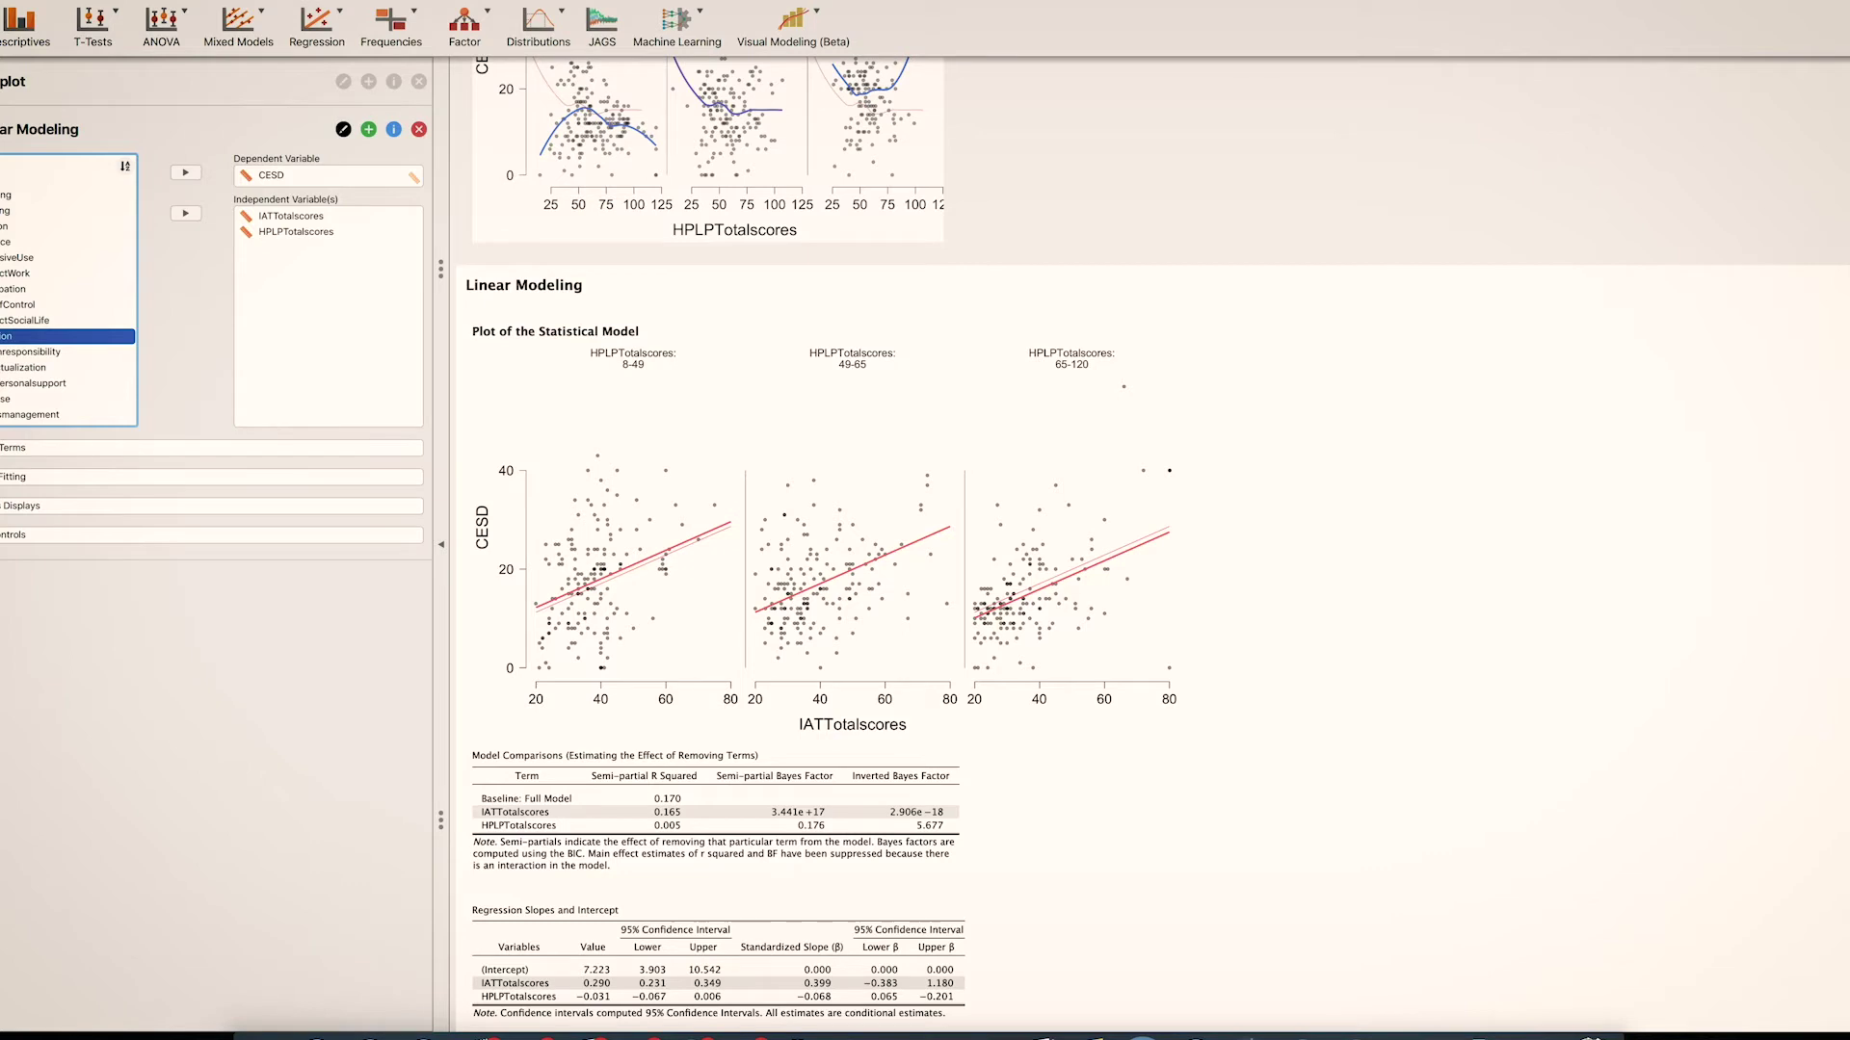
# - Add HPLPTotalscores as a polynomial in the linear model's terms
pyautogui.click(96, 448)
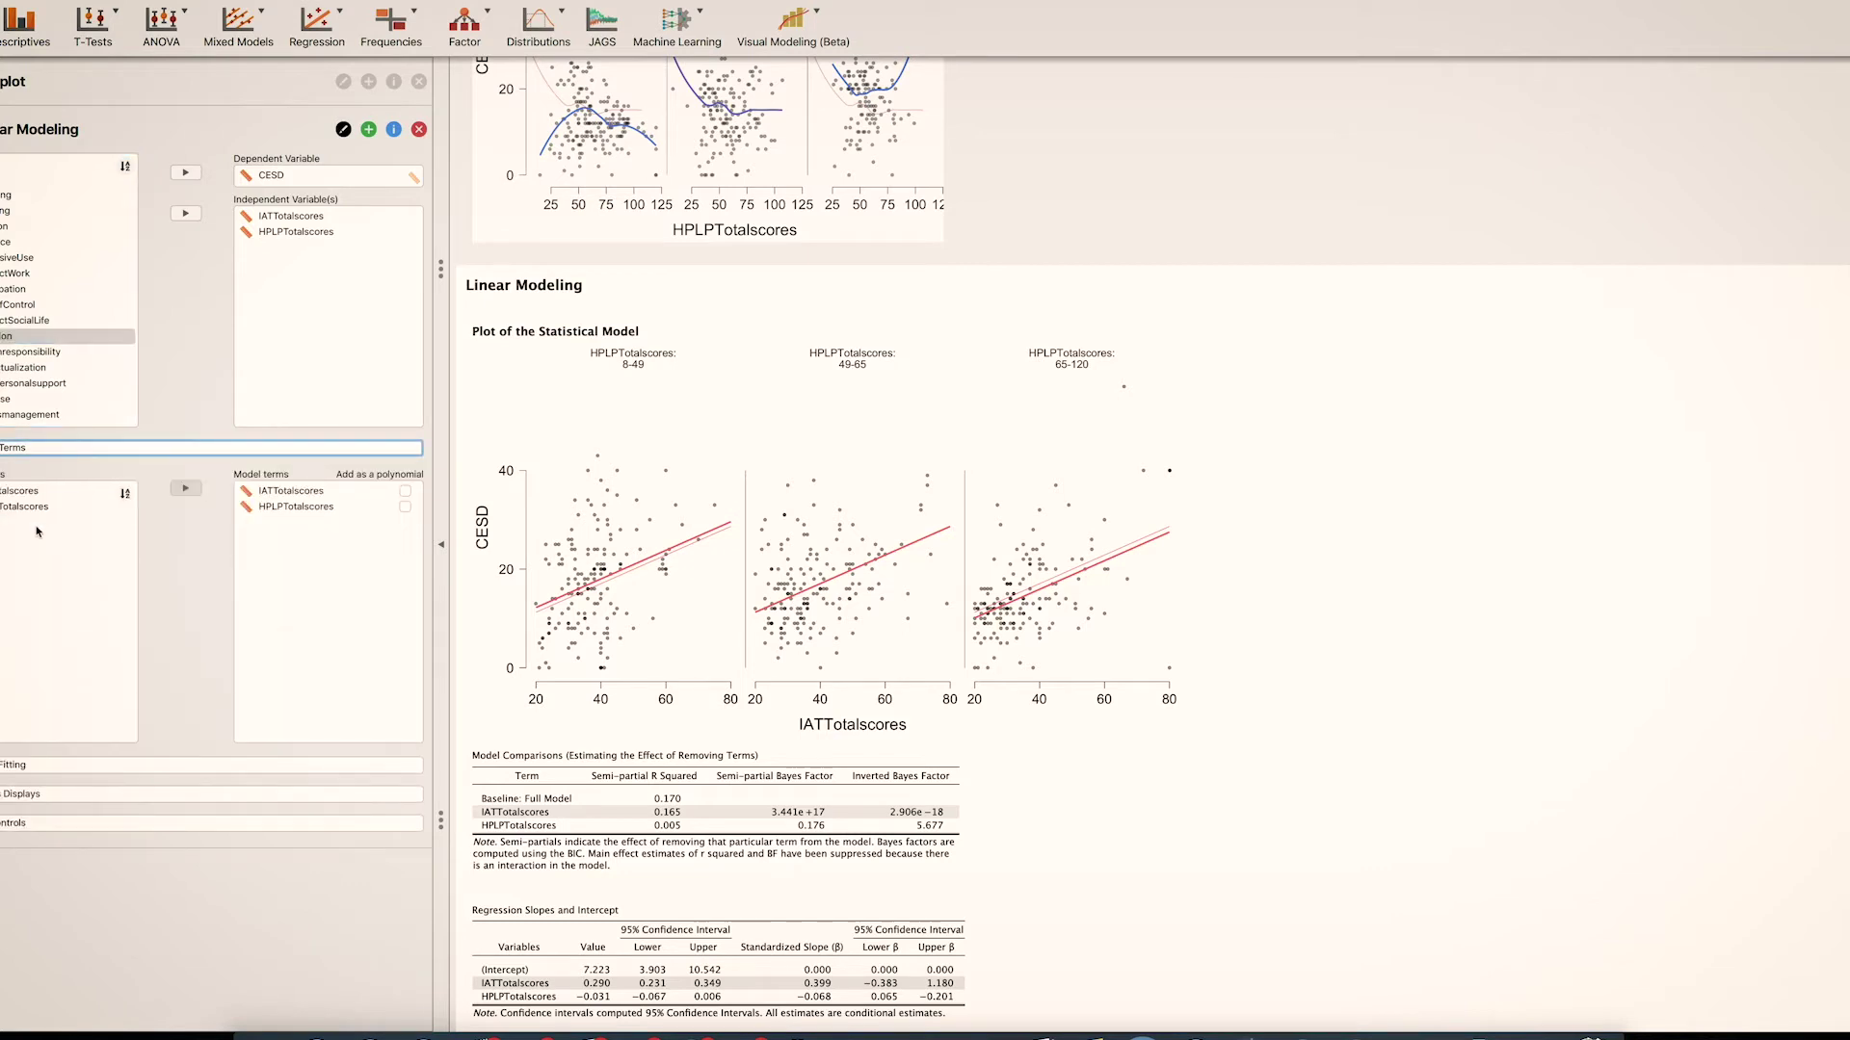
pyautogui.click(29, 491)
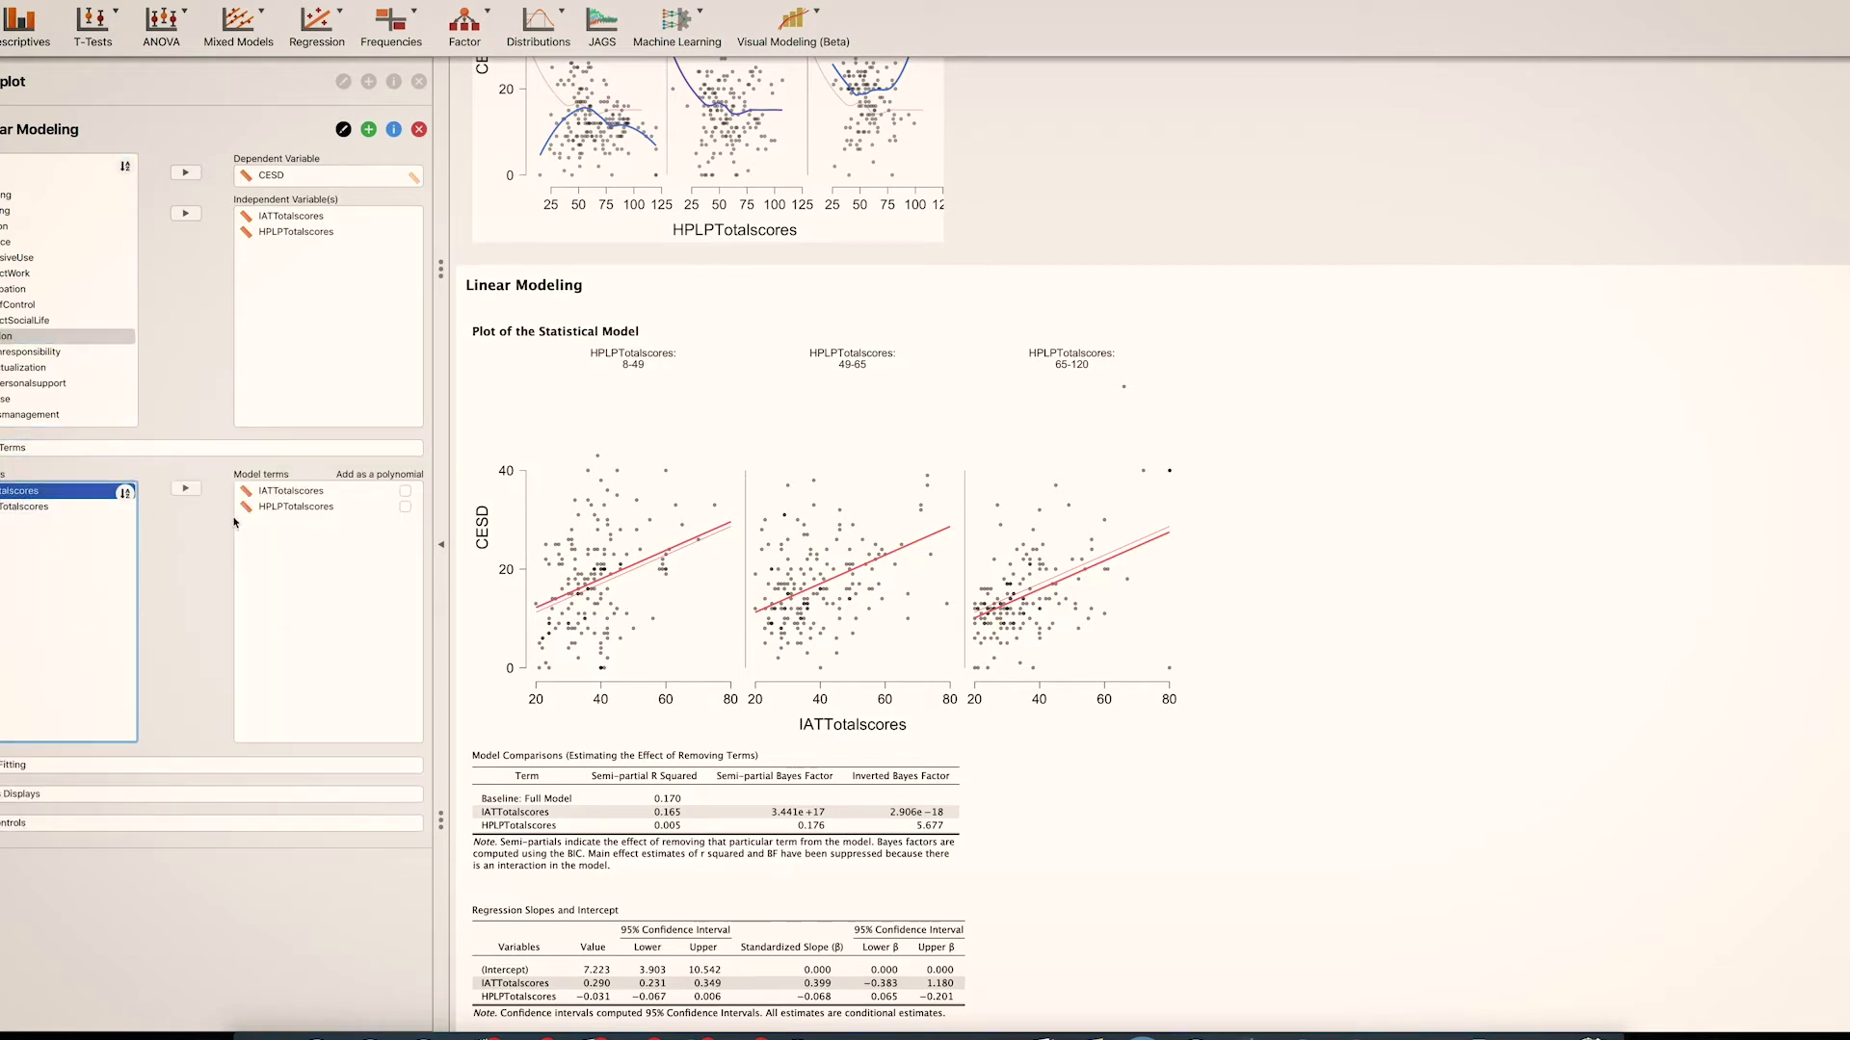
pyautogui.click(406, 508)
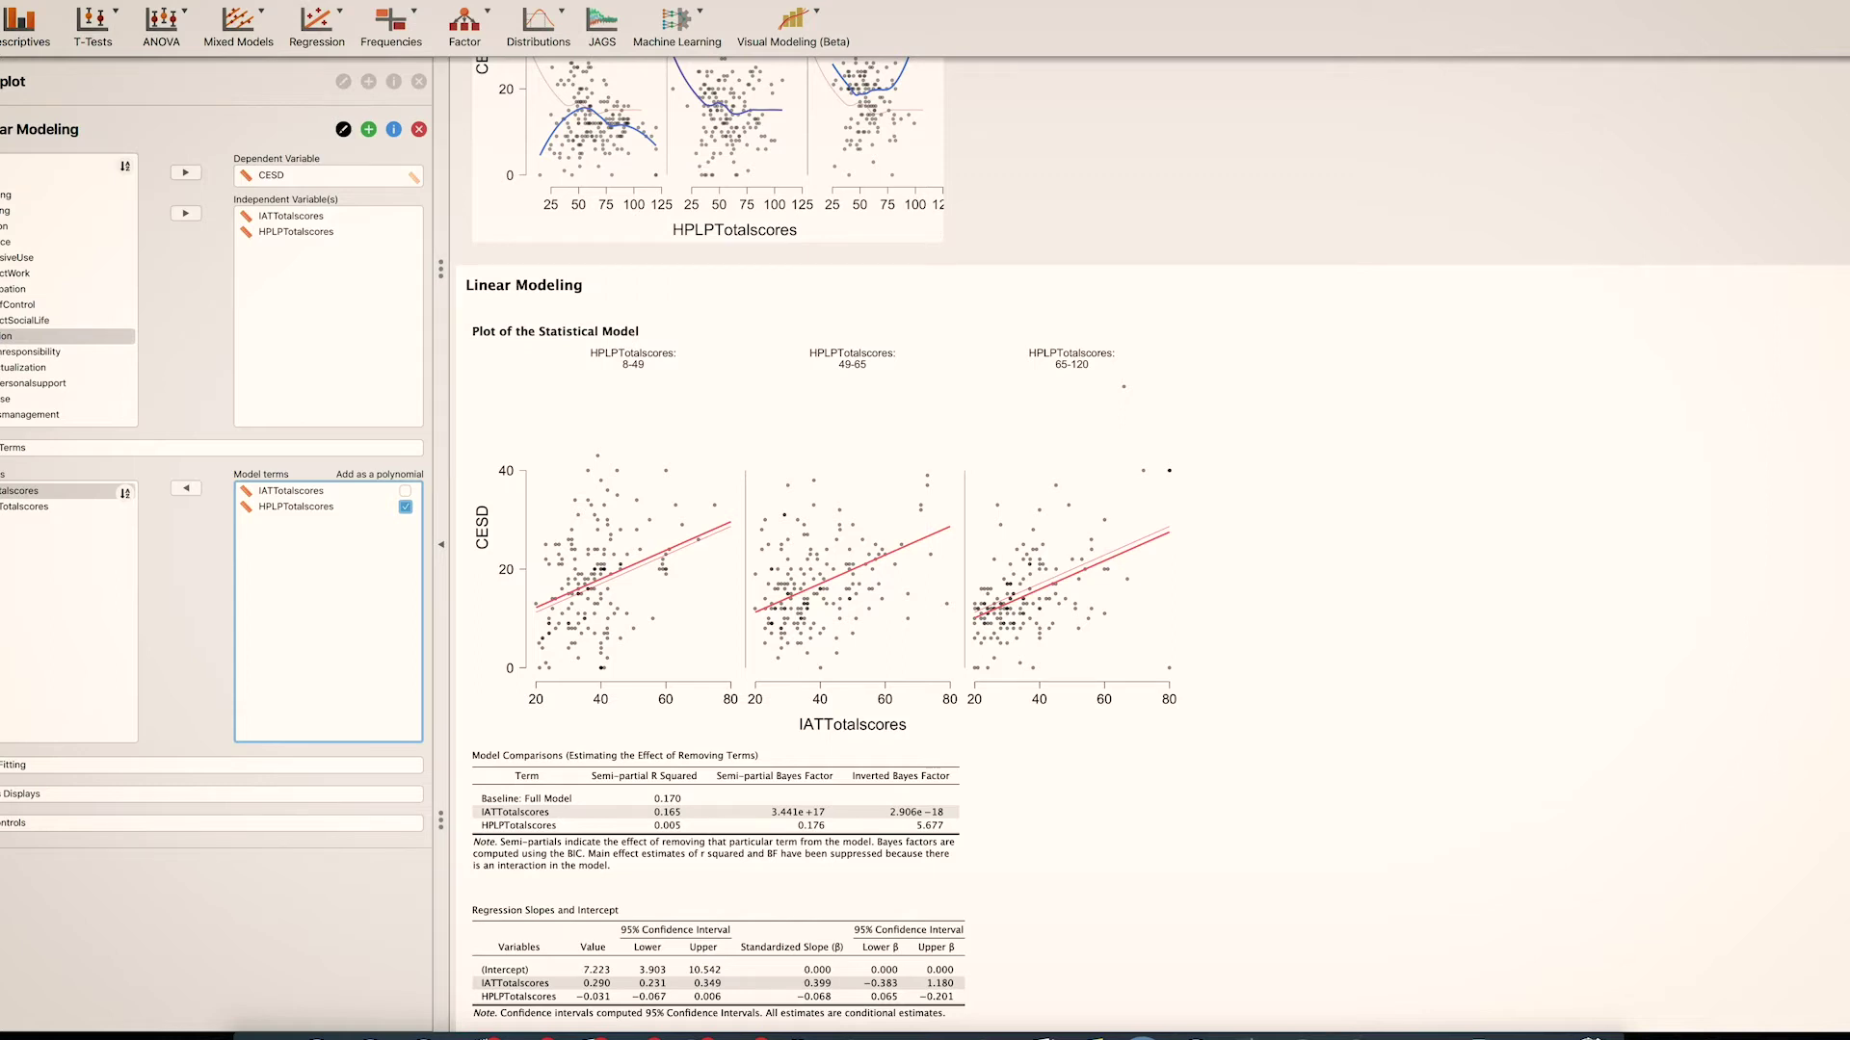
# - Set the Flexplot's fitted line for scatterplots to Quadratic
pyautogui.click(97, 81)
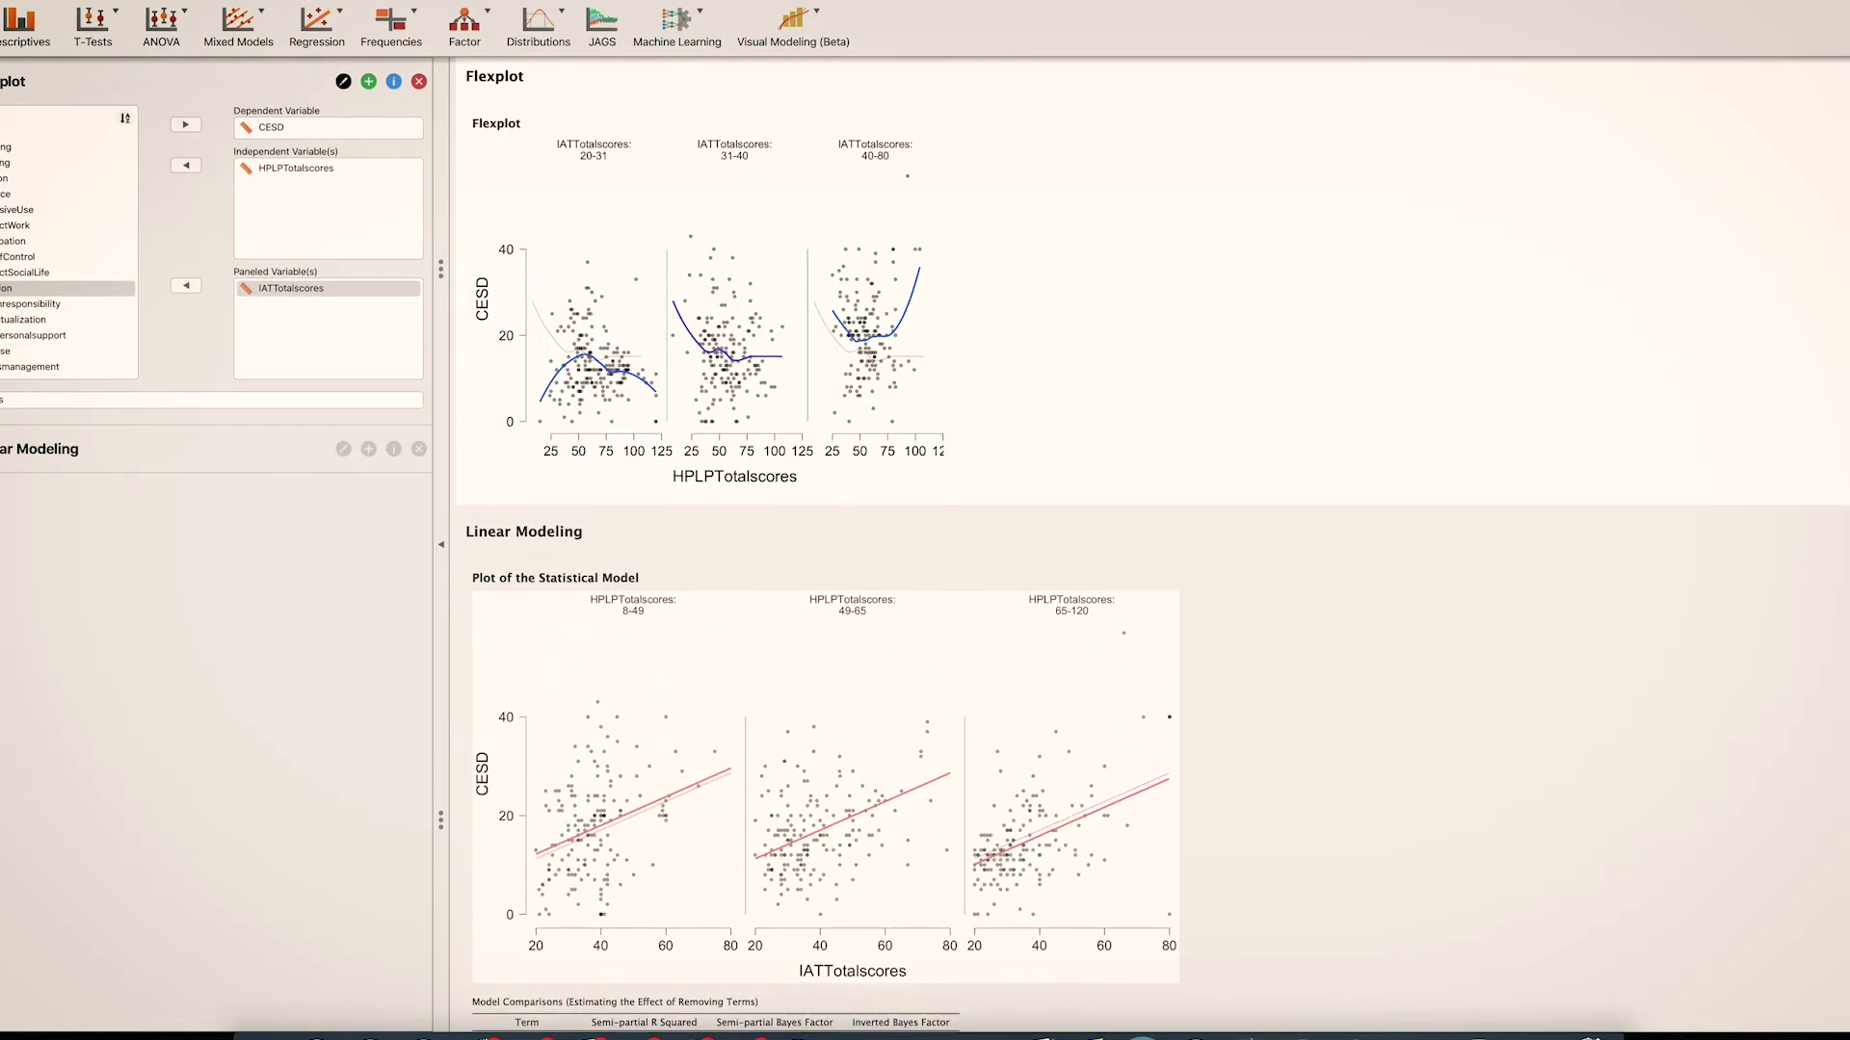
pyautogui.click(19, 400)
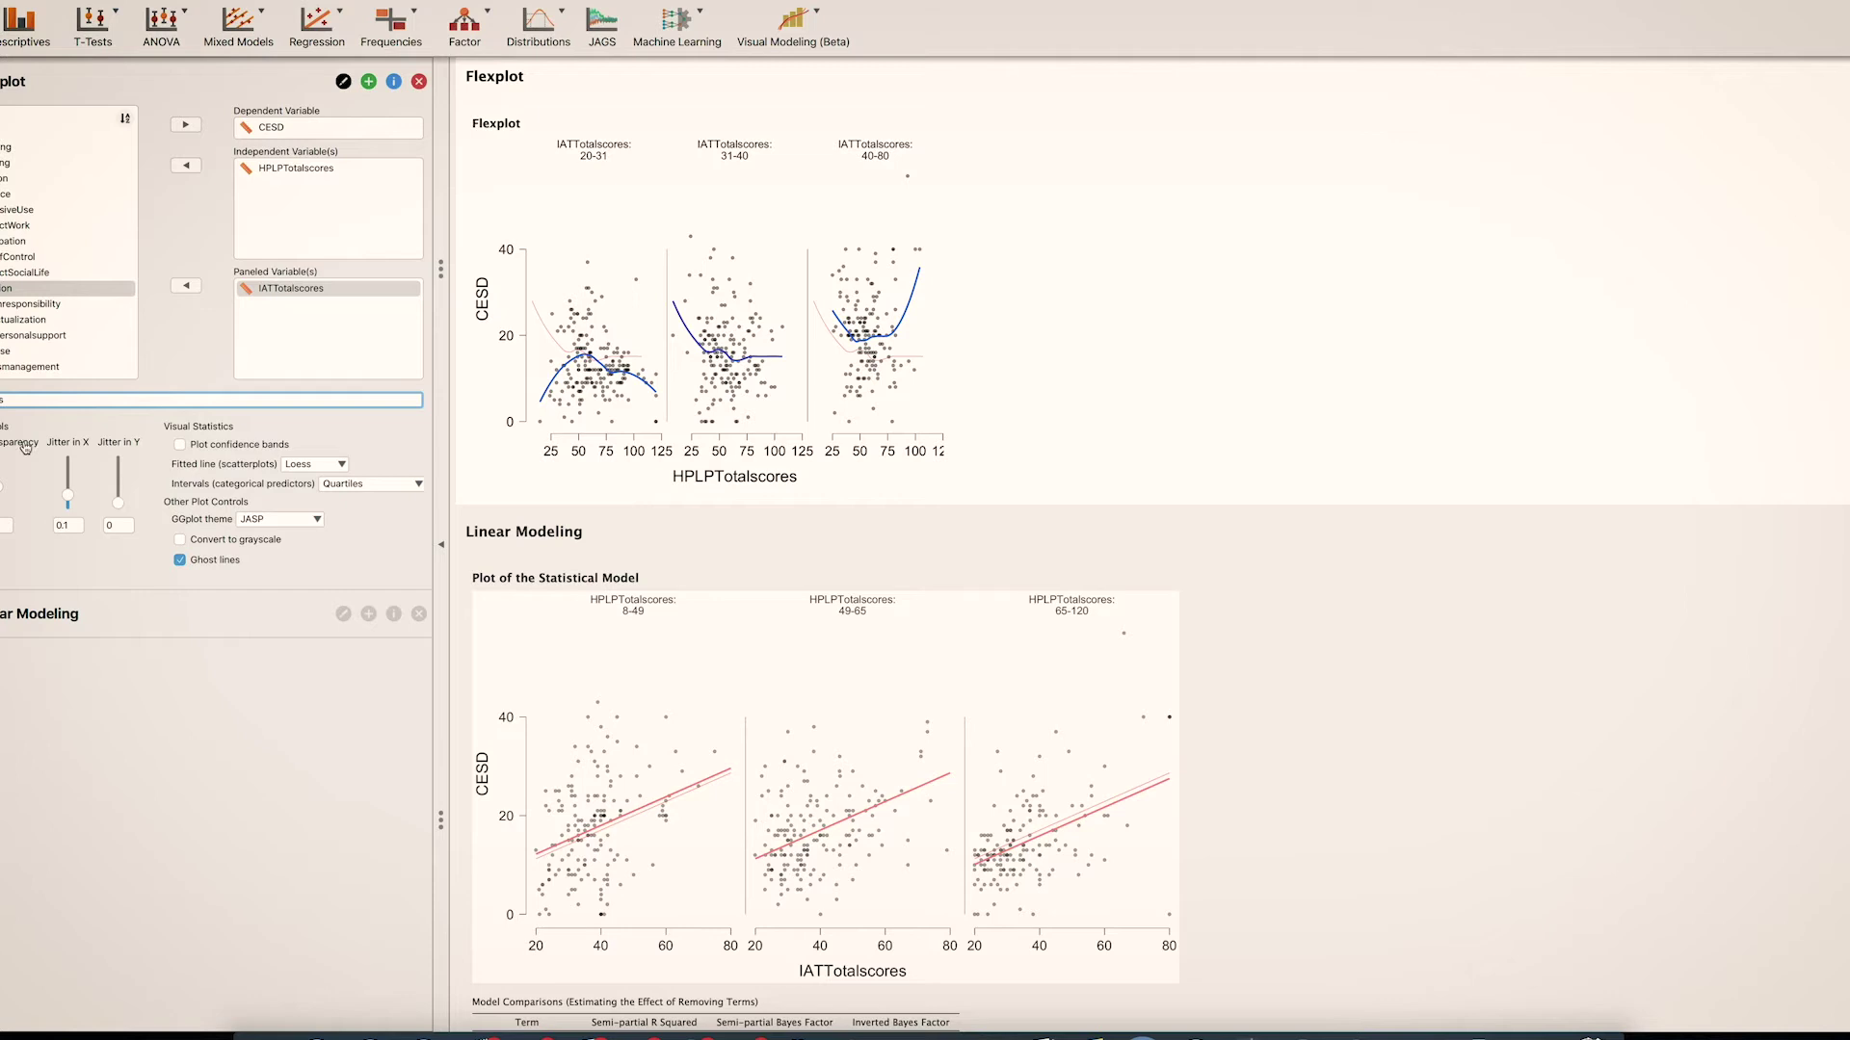
pyautogui.click(321, 466)
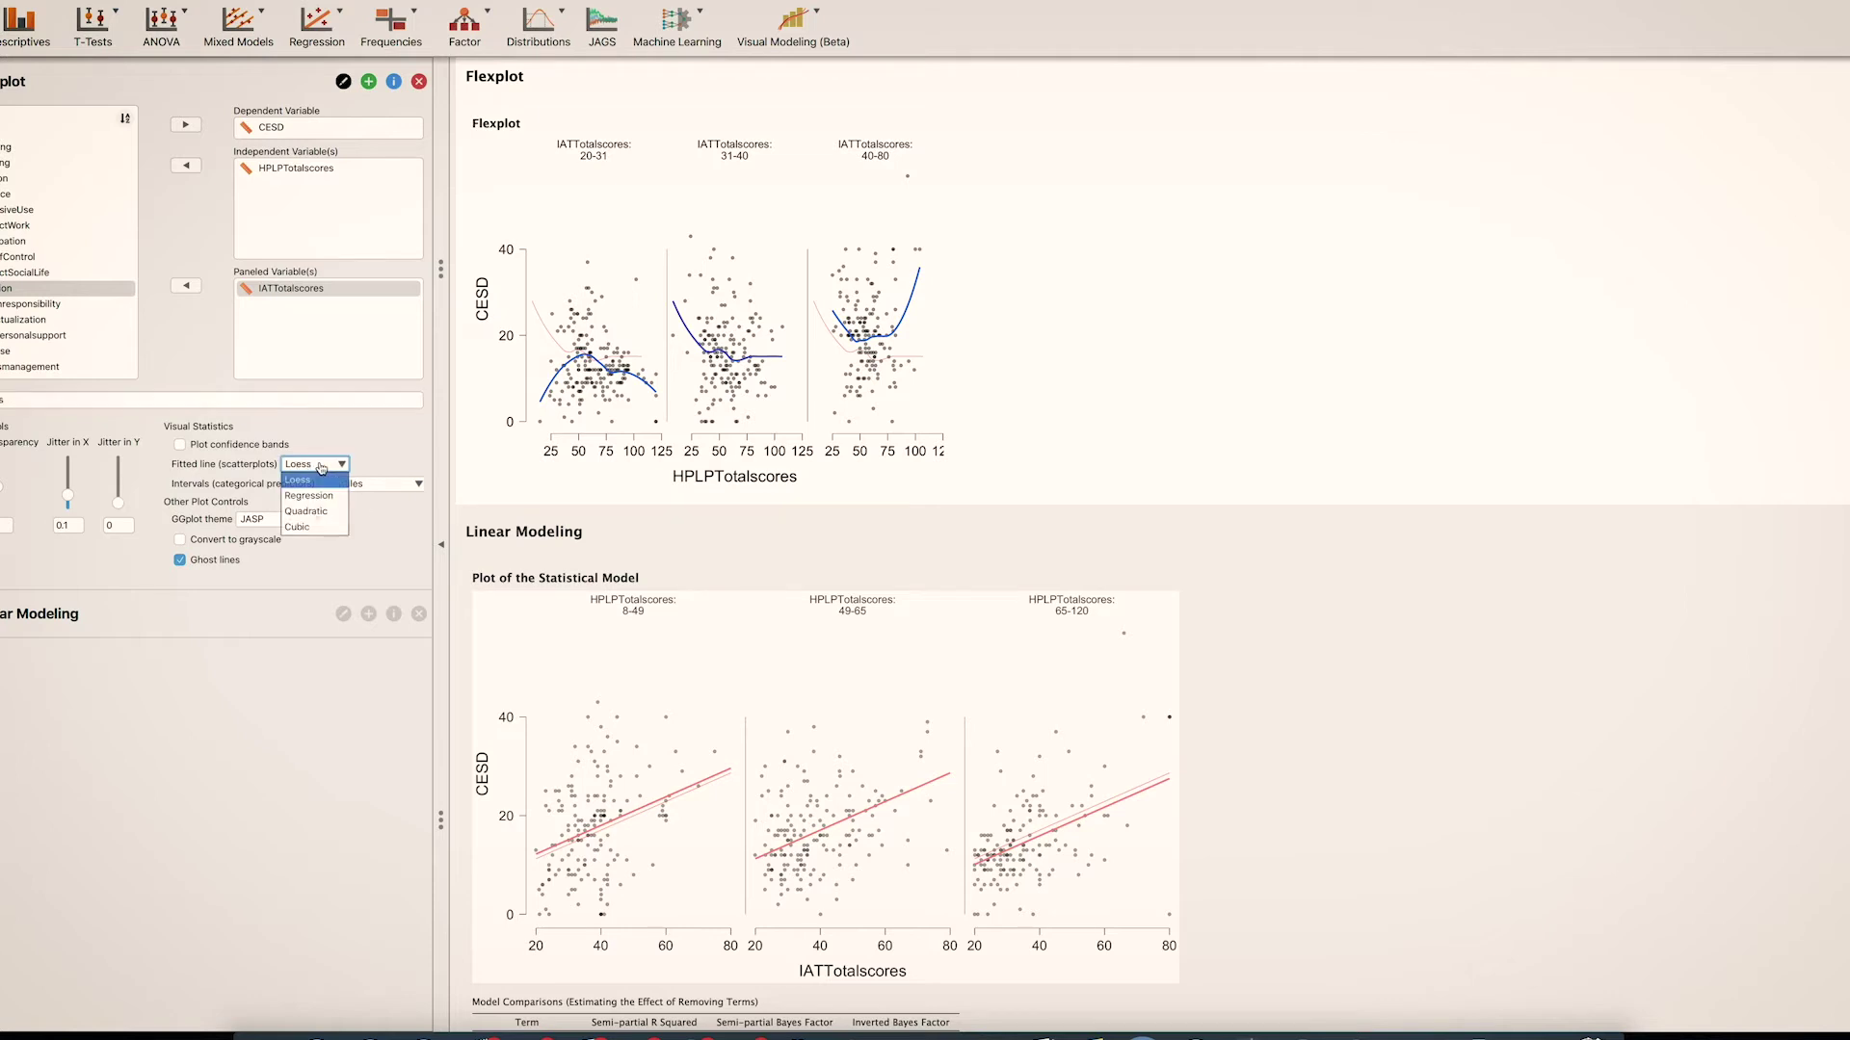
pyautogui.click(318, 511)
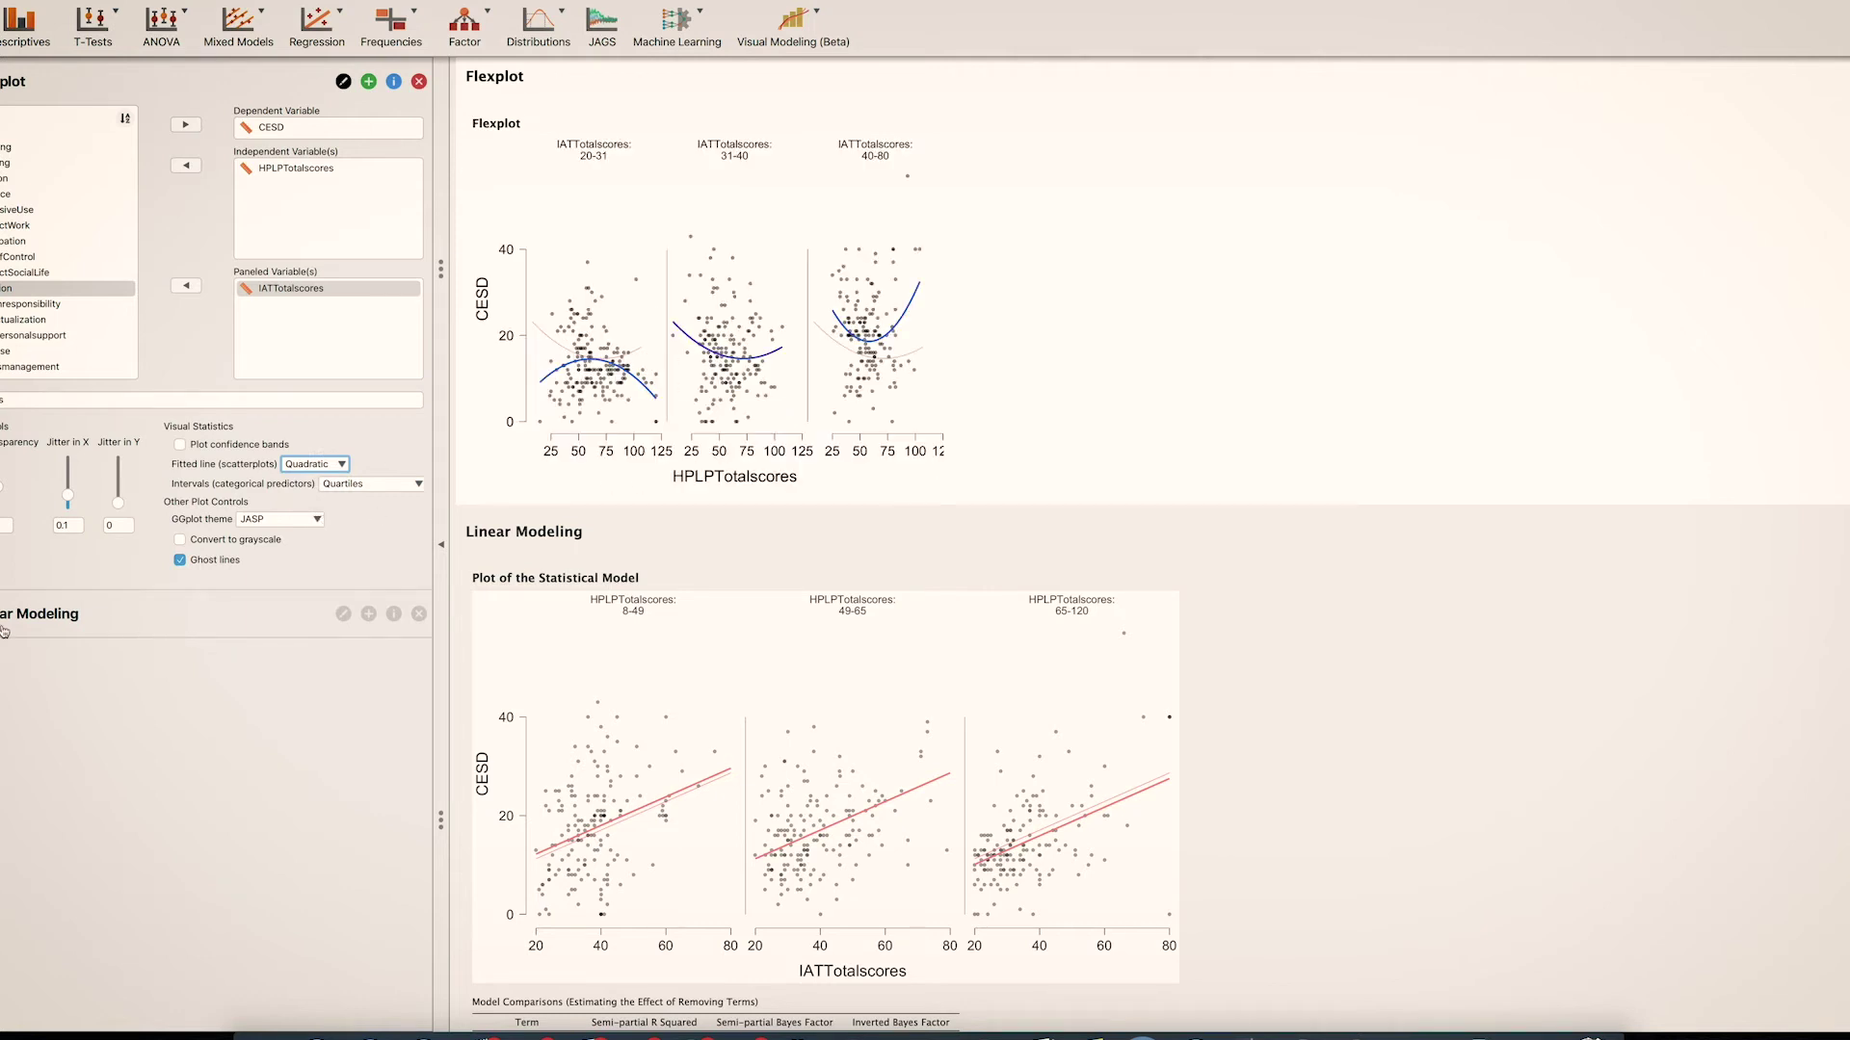
# - Add the interaction between IATTotalscores and HPLPTotalscores to the linear model's terms
pyautogui.click(143, 614)
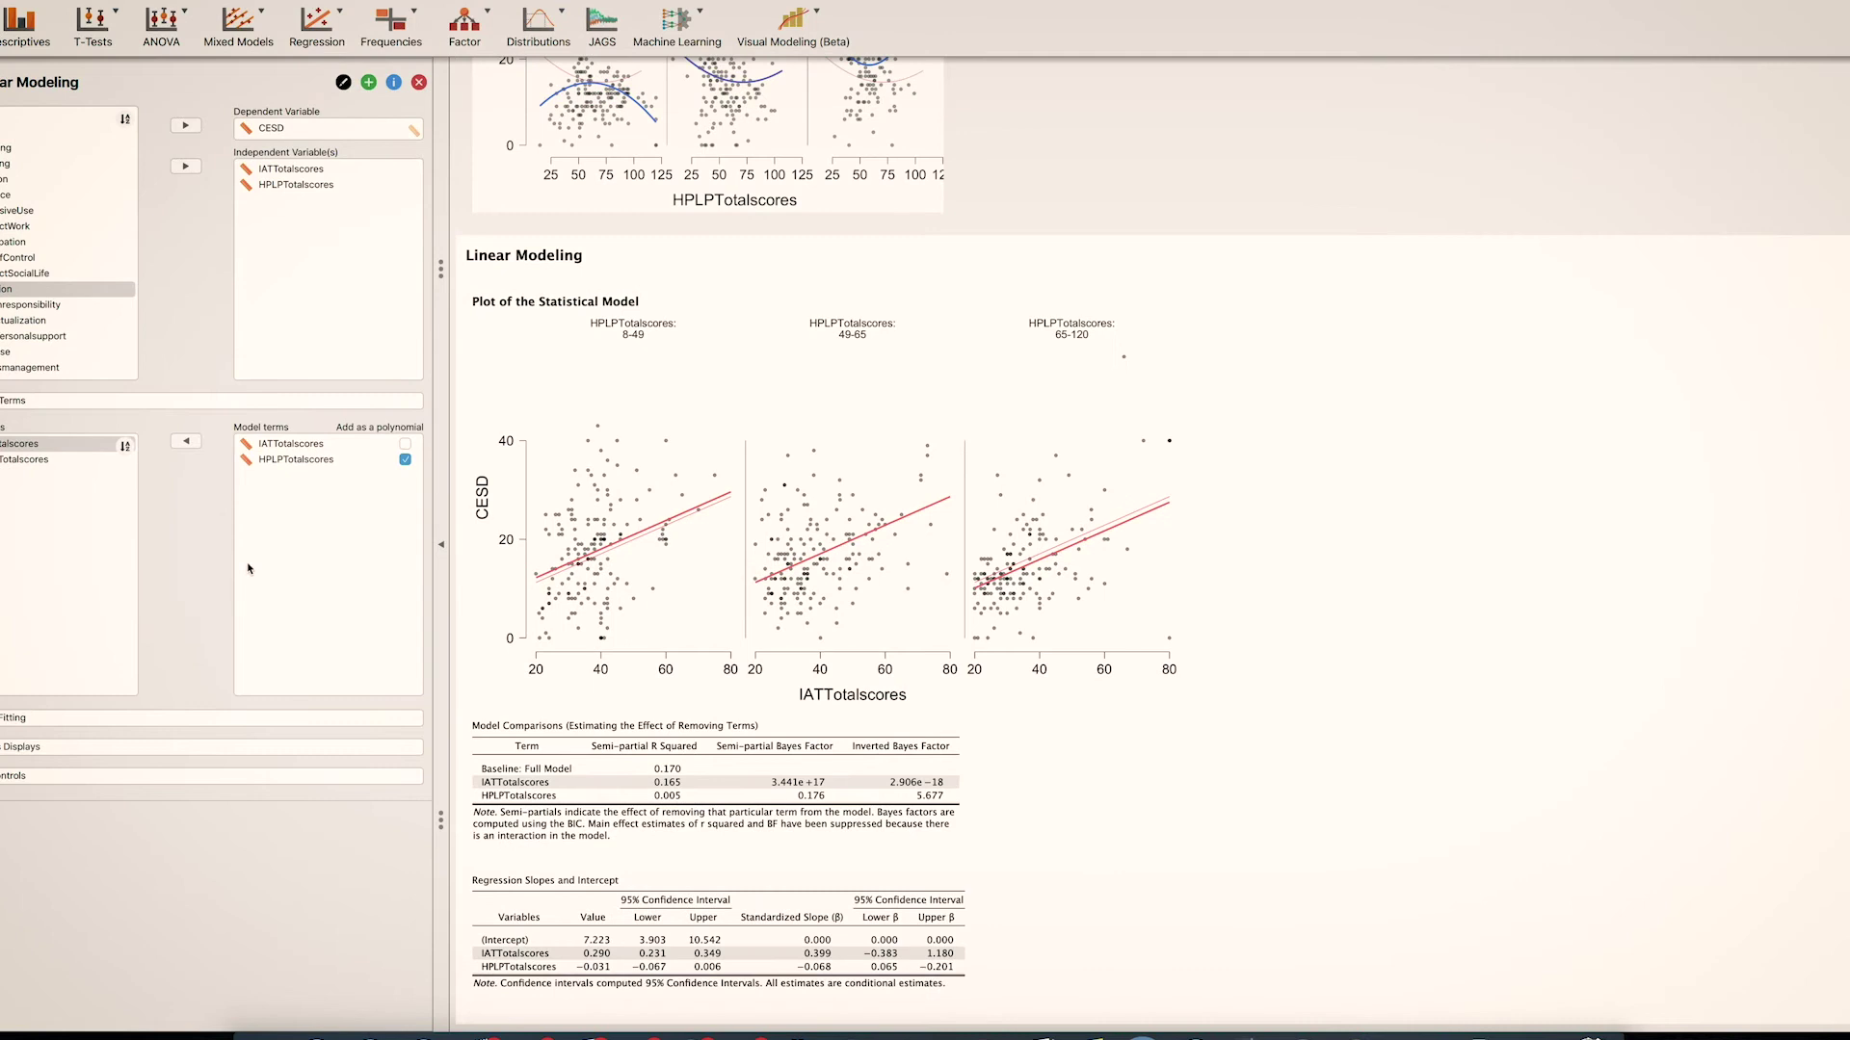
pyautogui.click(19, 461)
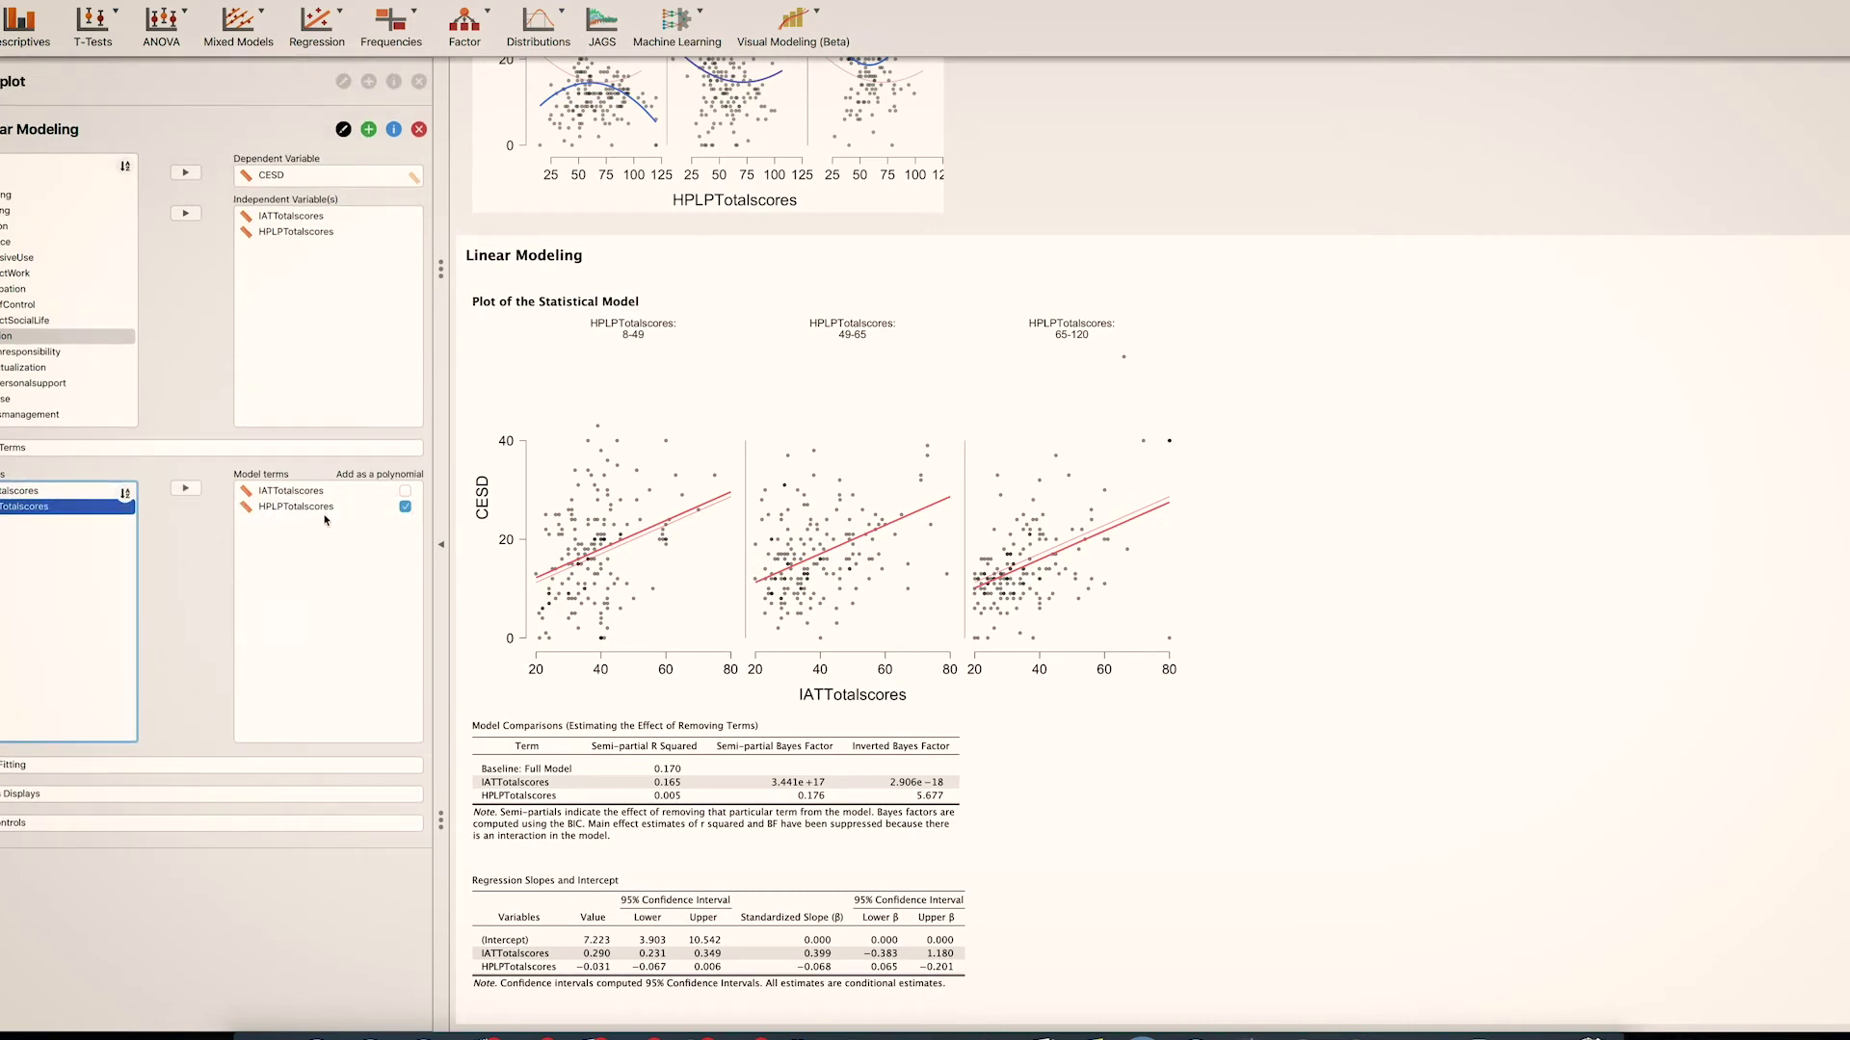
pyautogui.keyDown('shift'); pyautogui.click(83, 495); pyautogui.keyUp('shift')
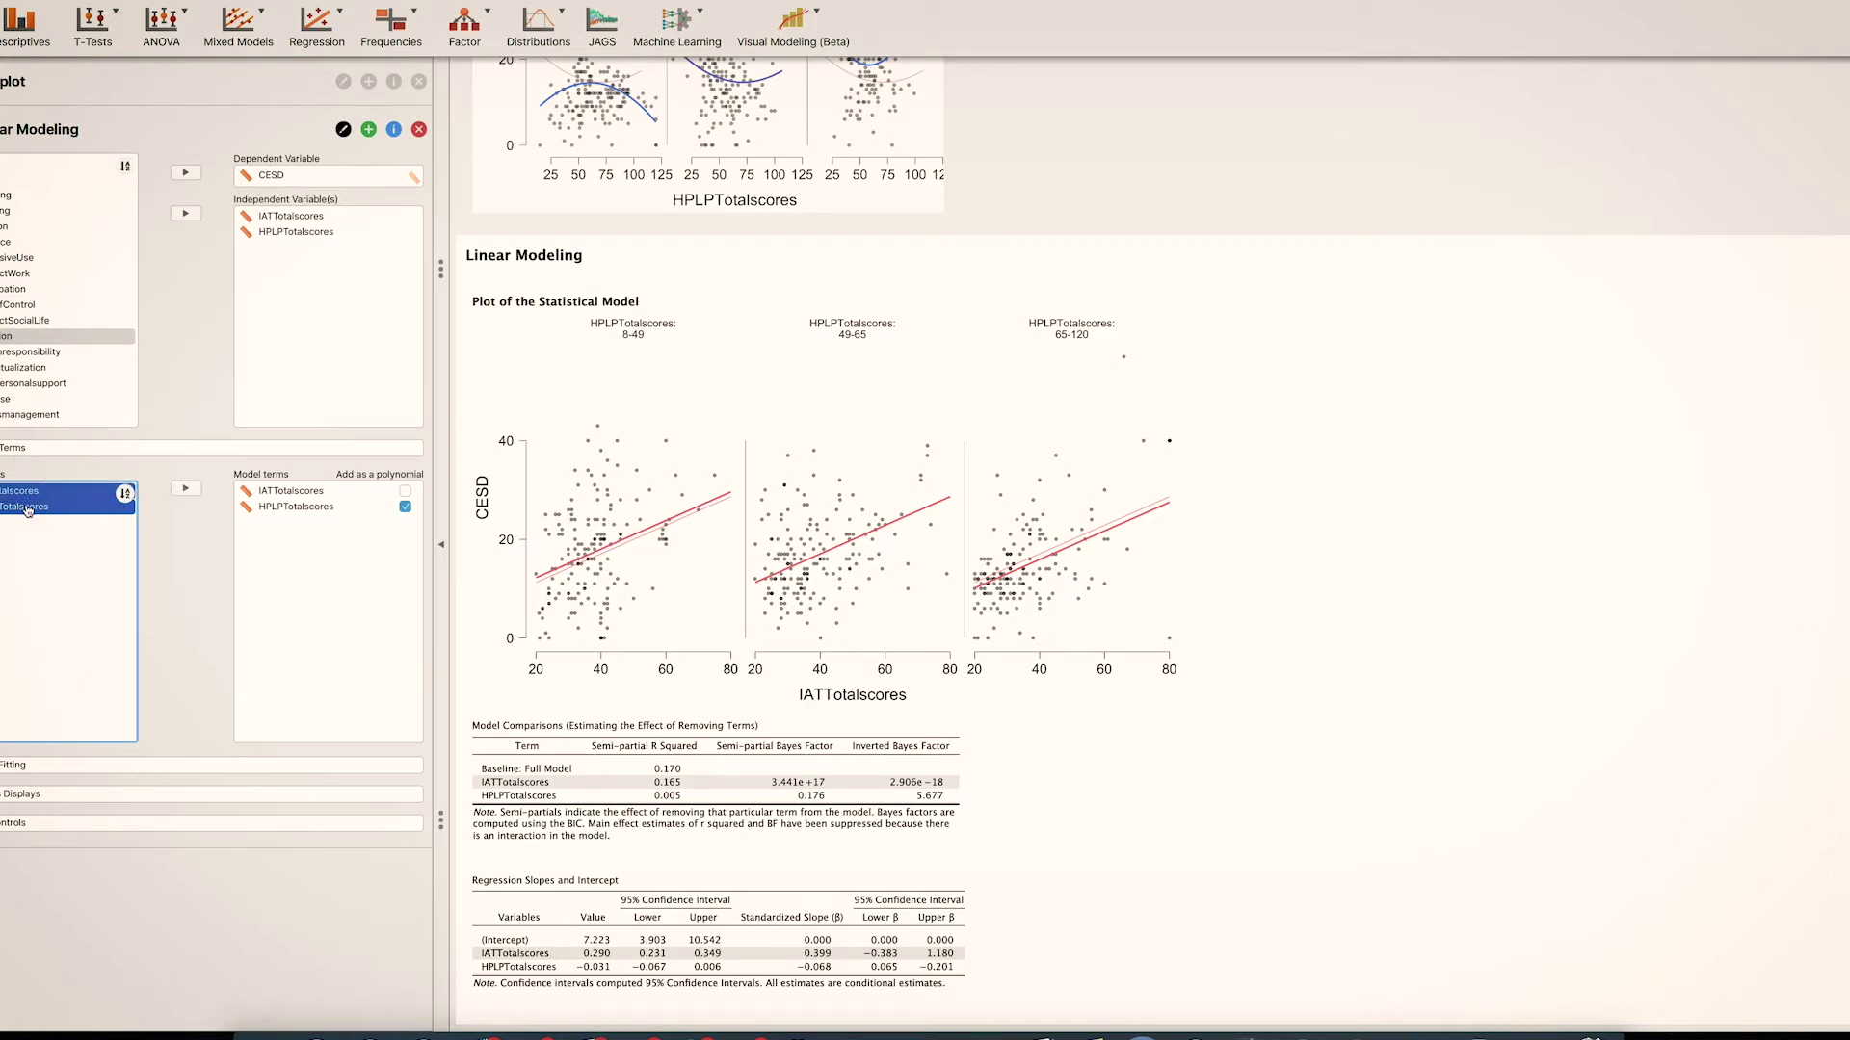
pyautogui.click(182, 492)
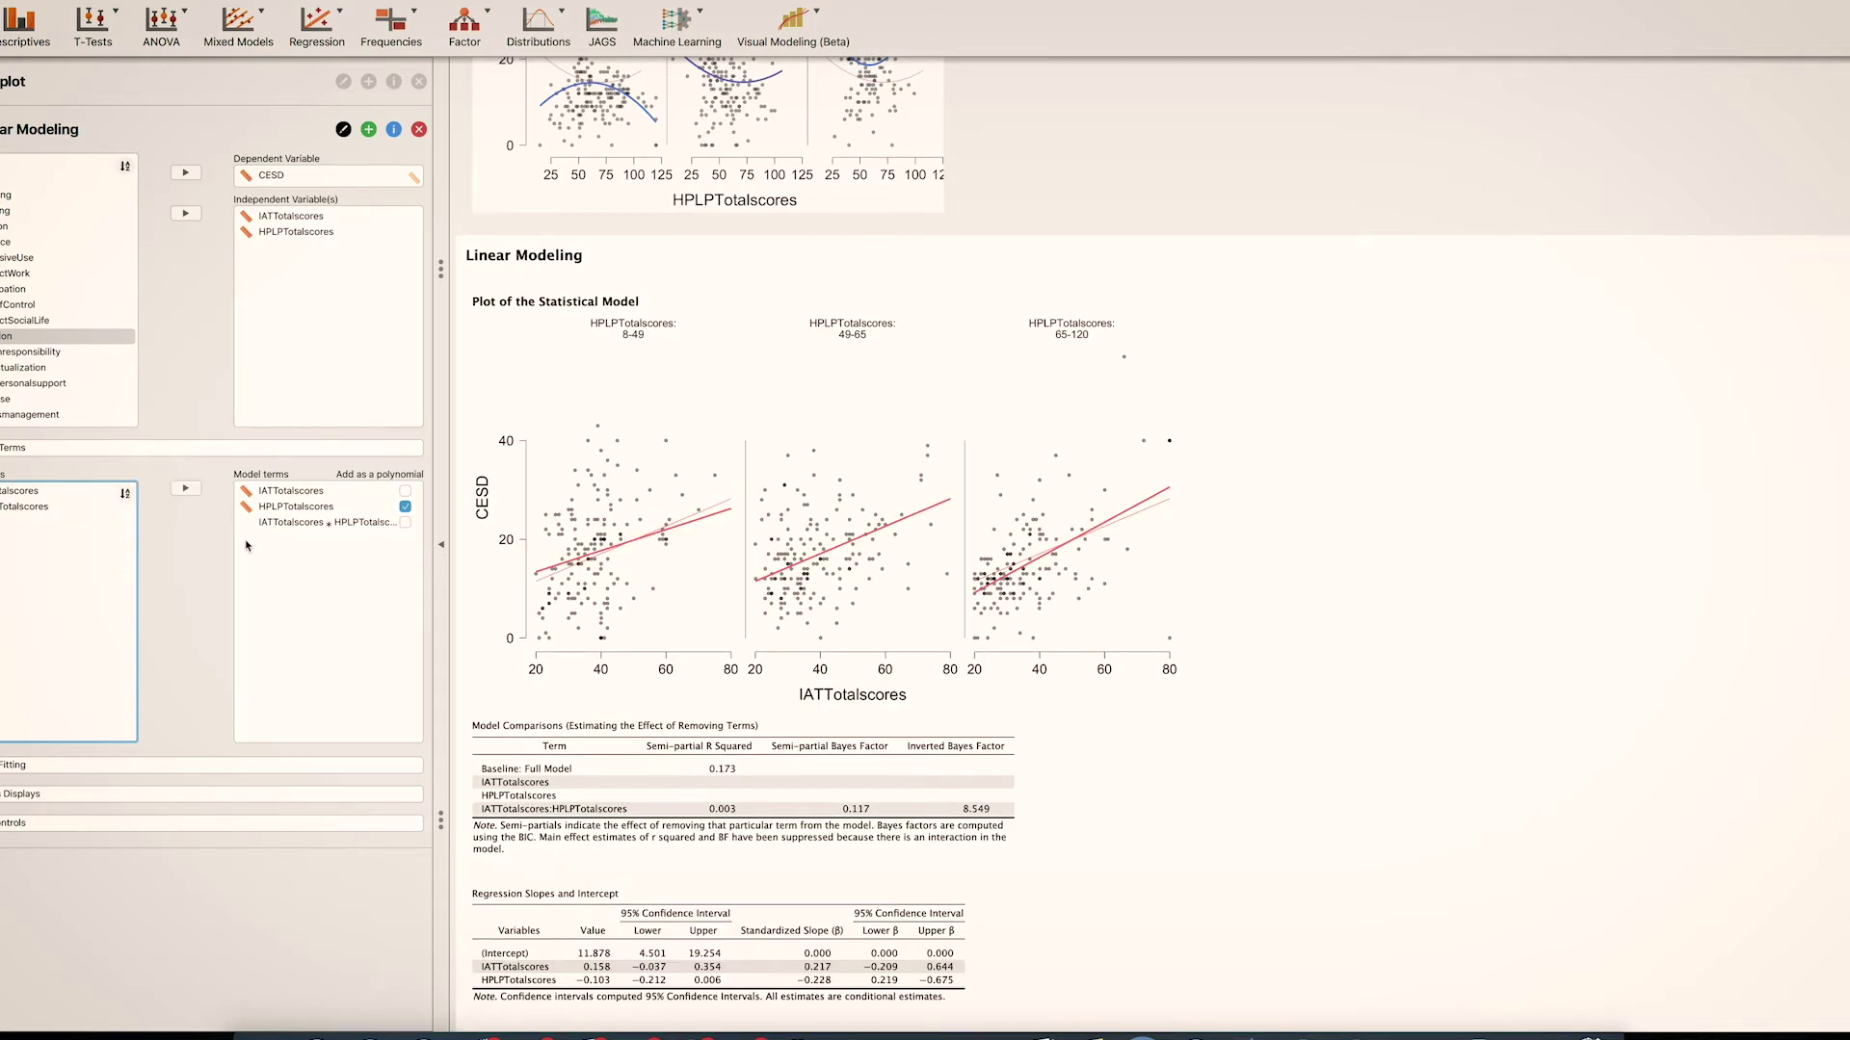
# - Try adding the IATTotalscores and HPLPTotalscores interaction as a polynomial, then take the polynomial option off that term
pyautogui.click(405, 523)
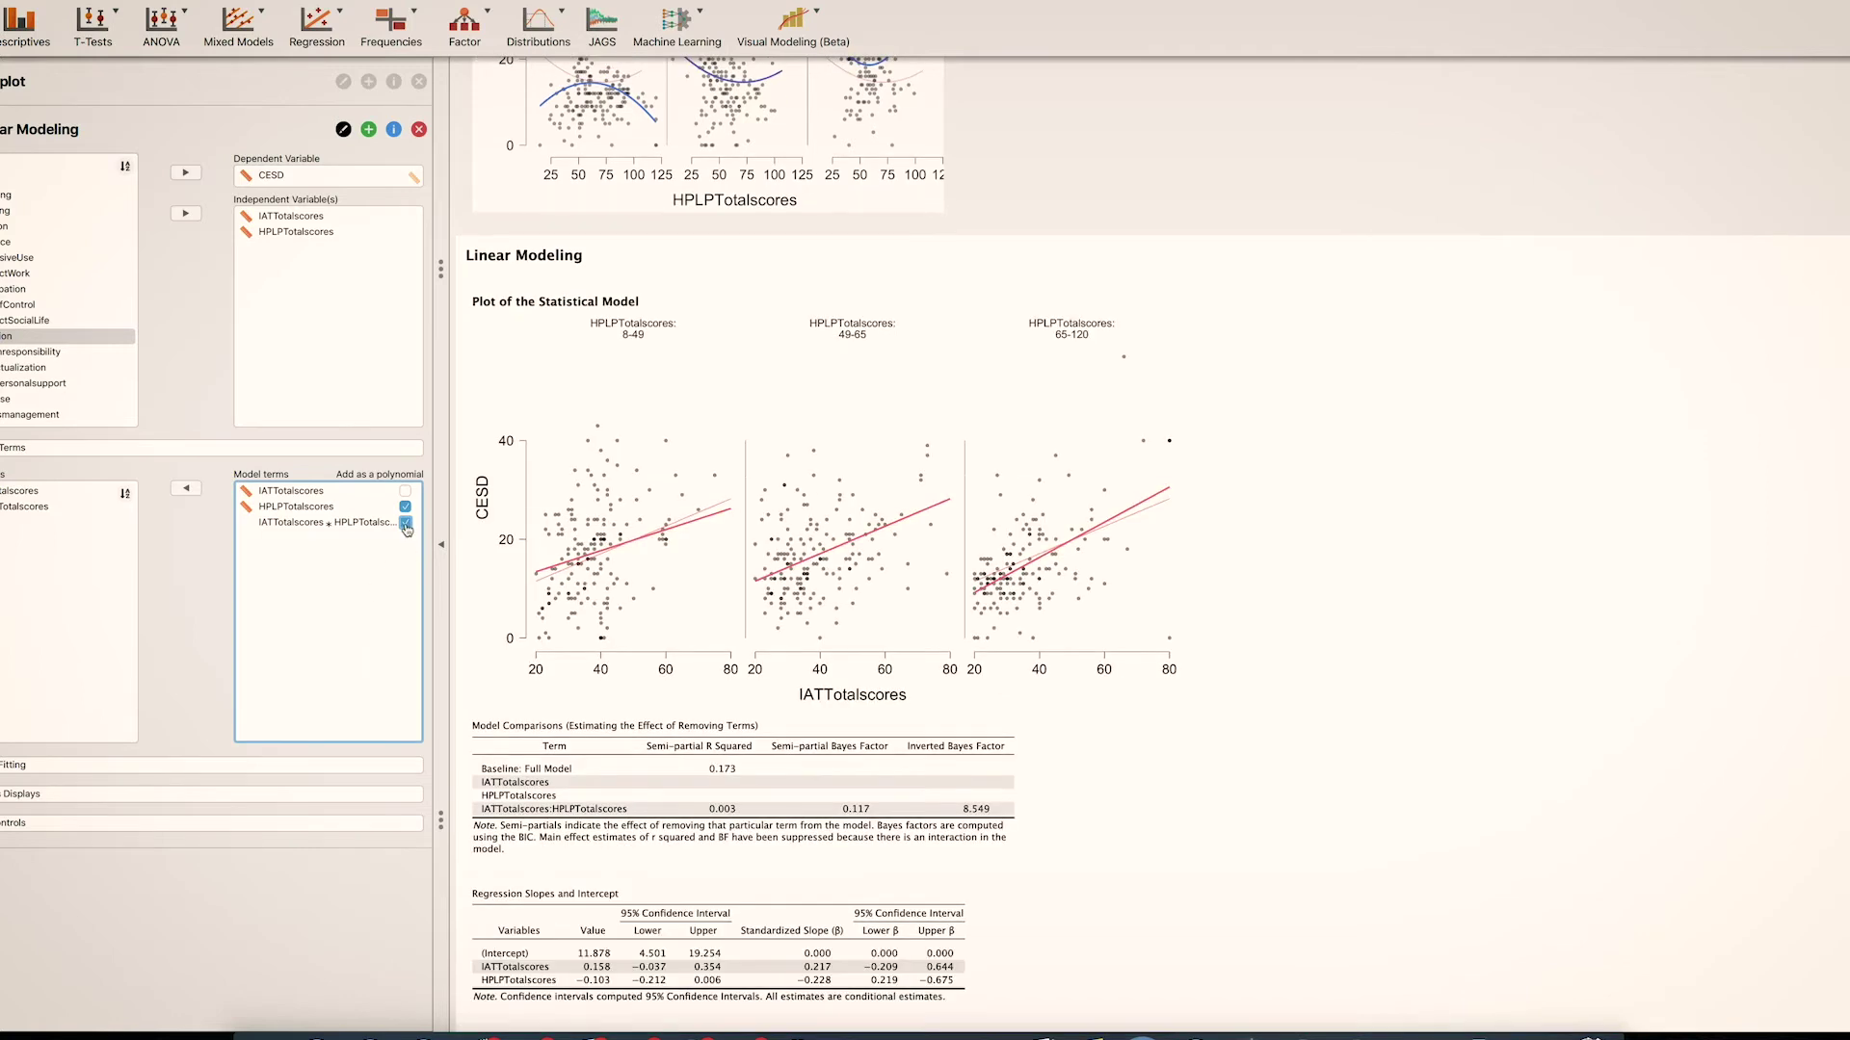
pyautogui.scroll(-1, 488, 780)
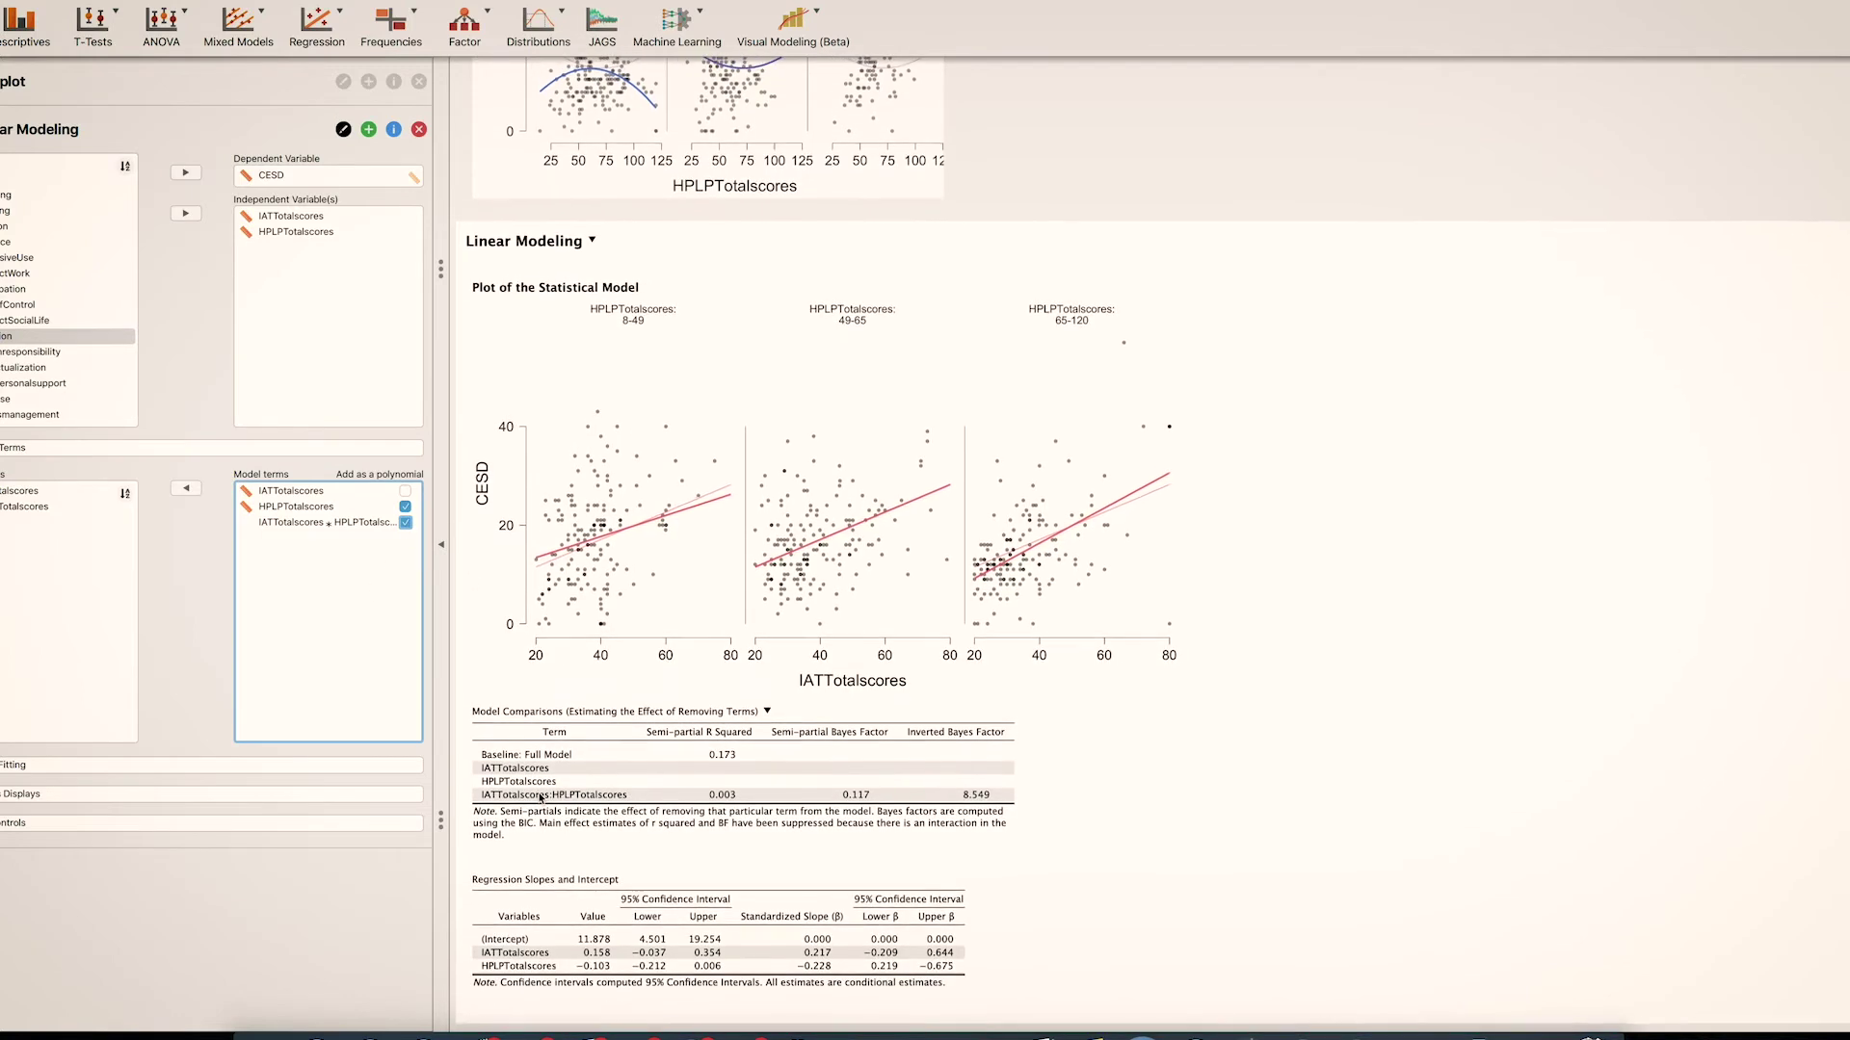
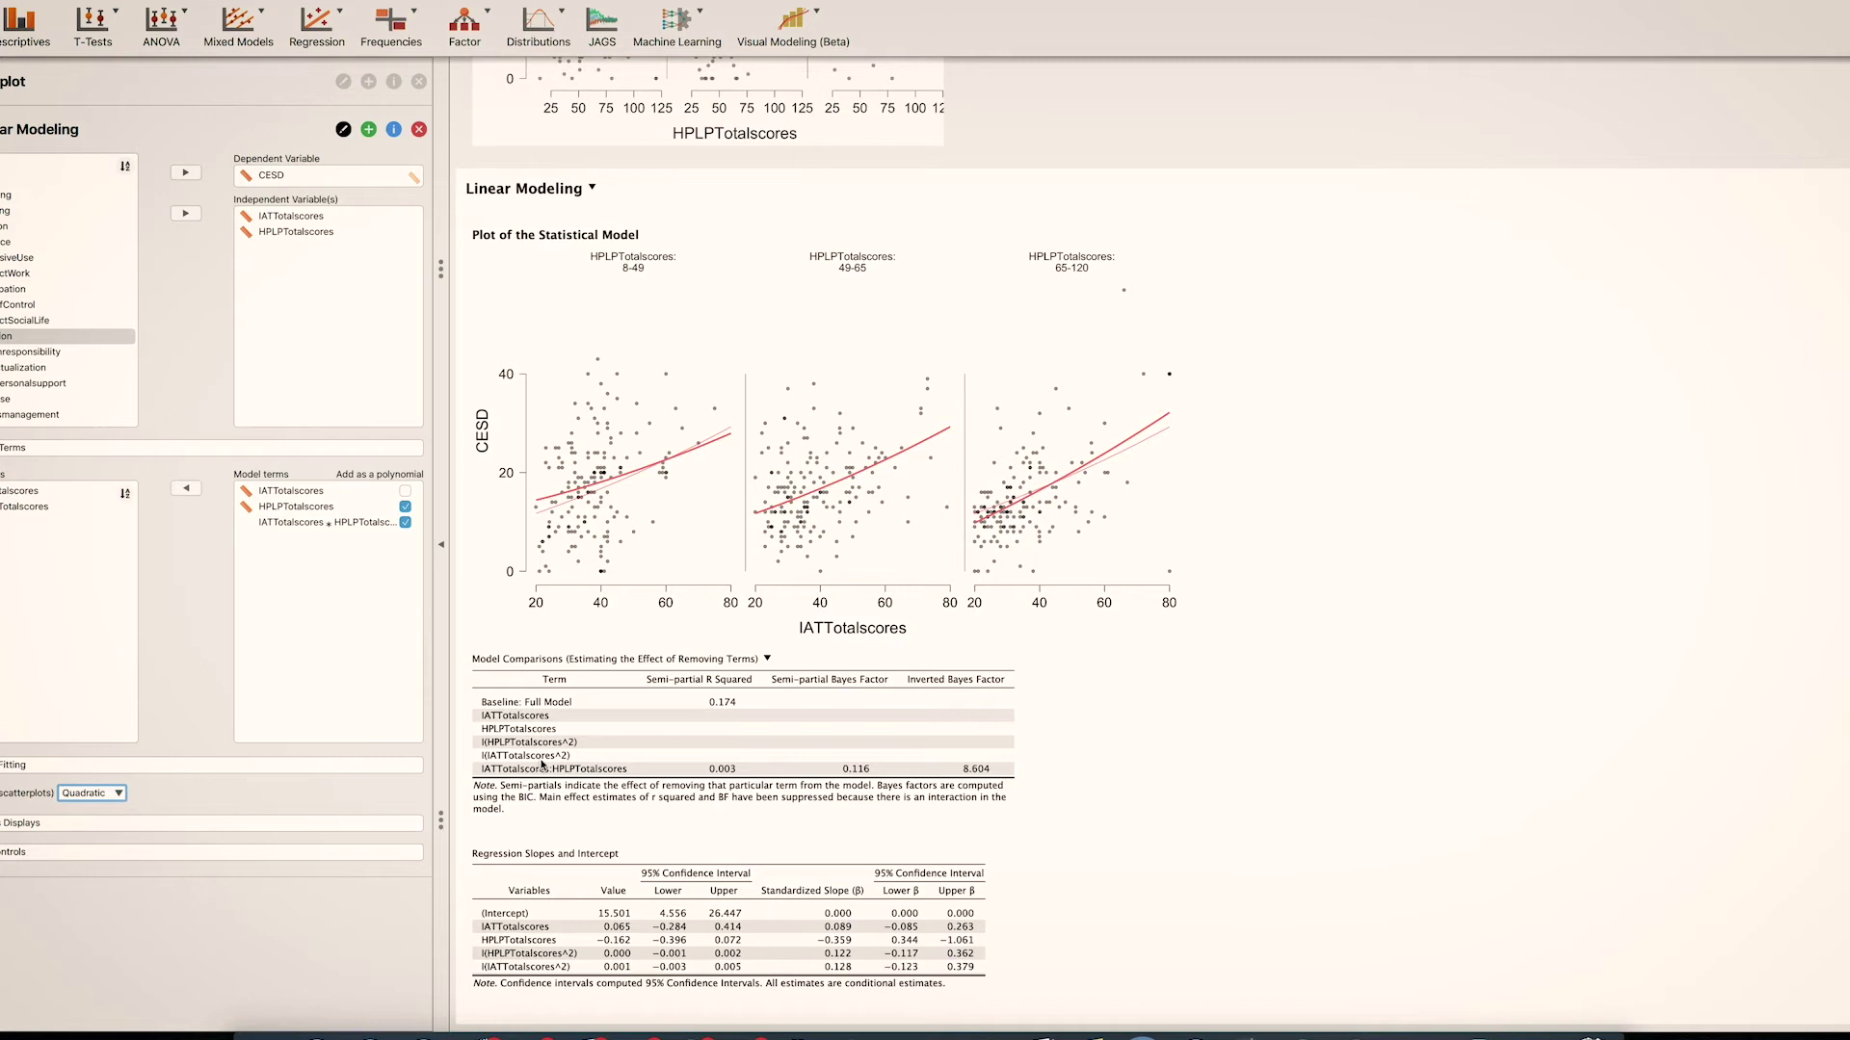
pyautogui.click(405, 522)
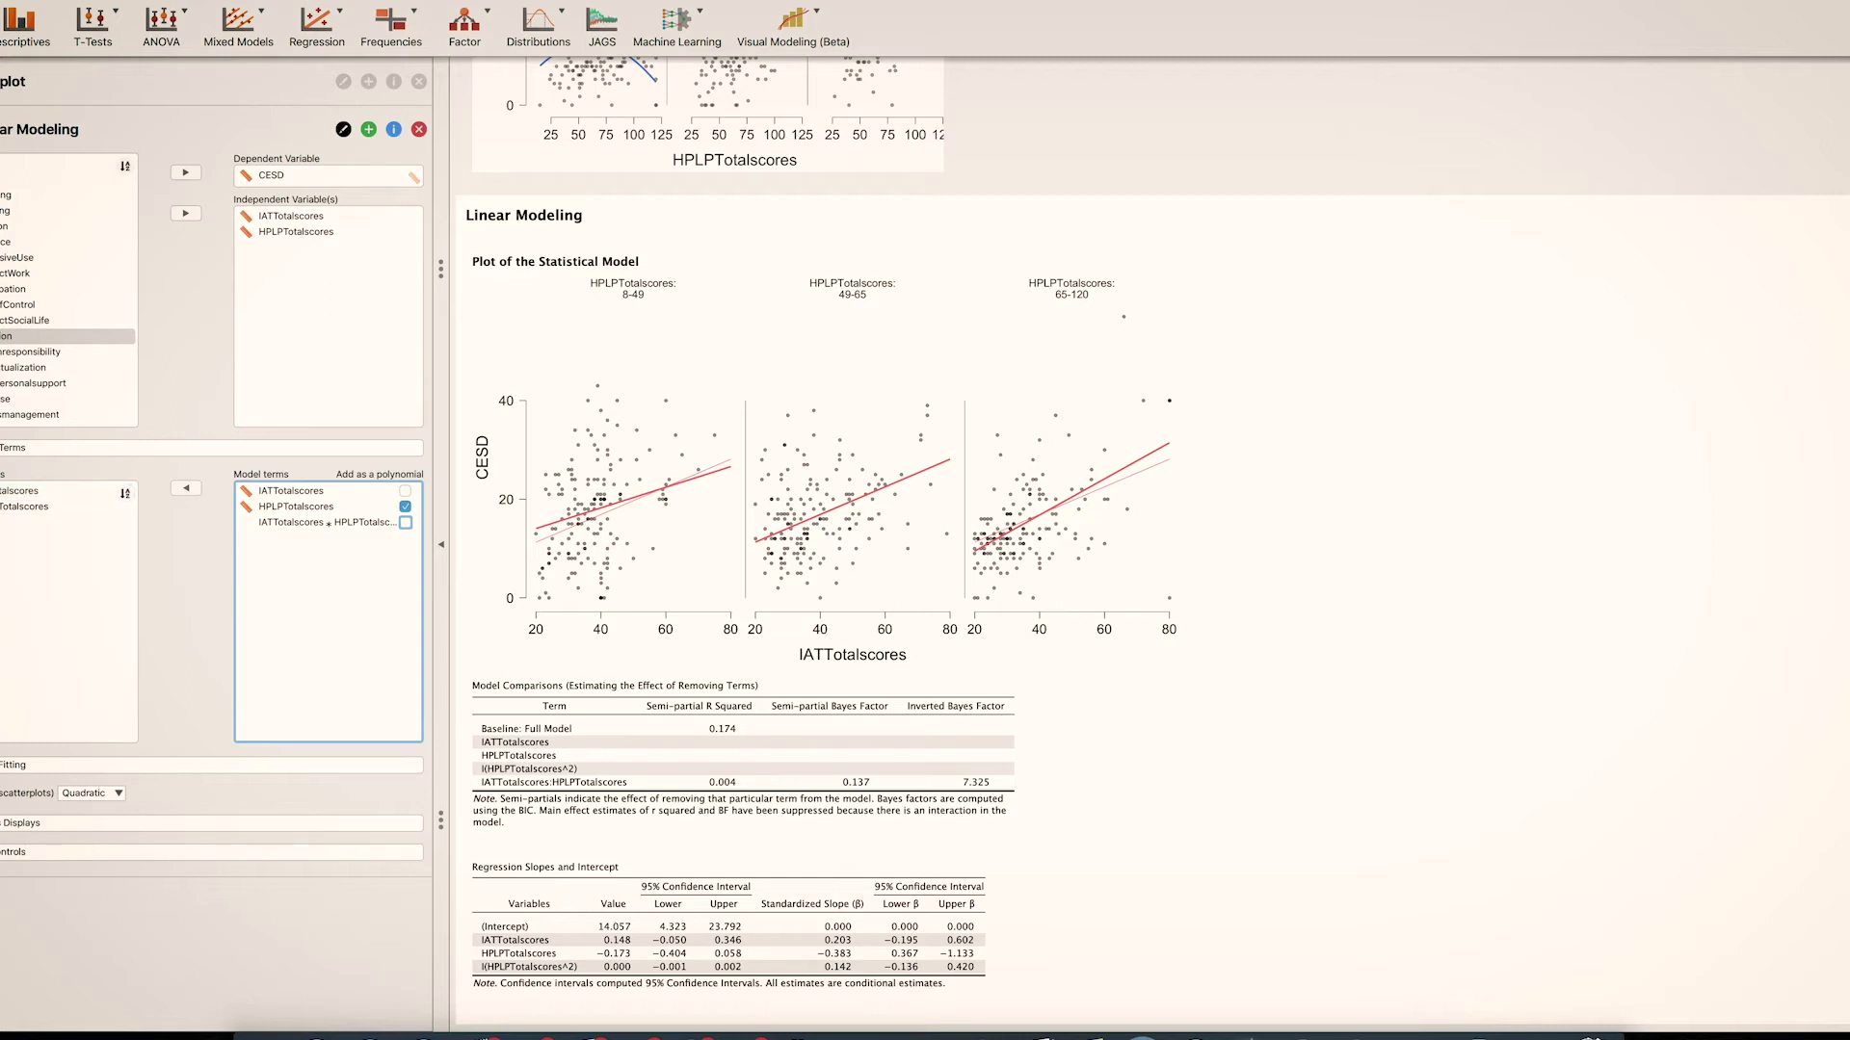
# - Collapse the model terms and fitting sections of the Linear Modeling analysis
pyautogui.click(10, 447)
pyautogui.click(10, 476)
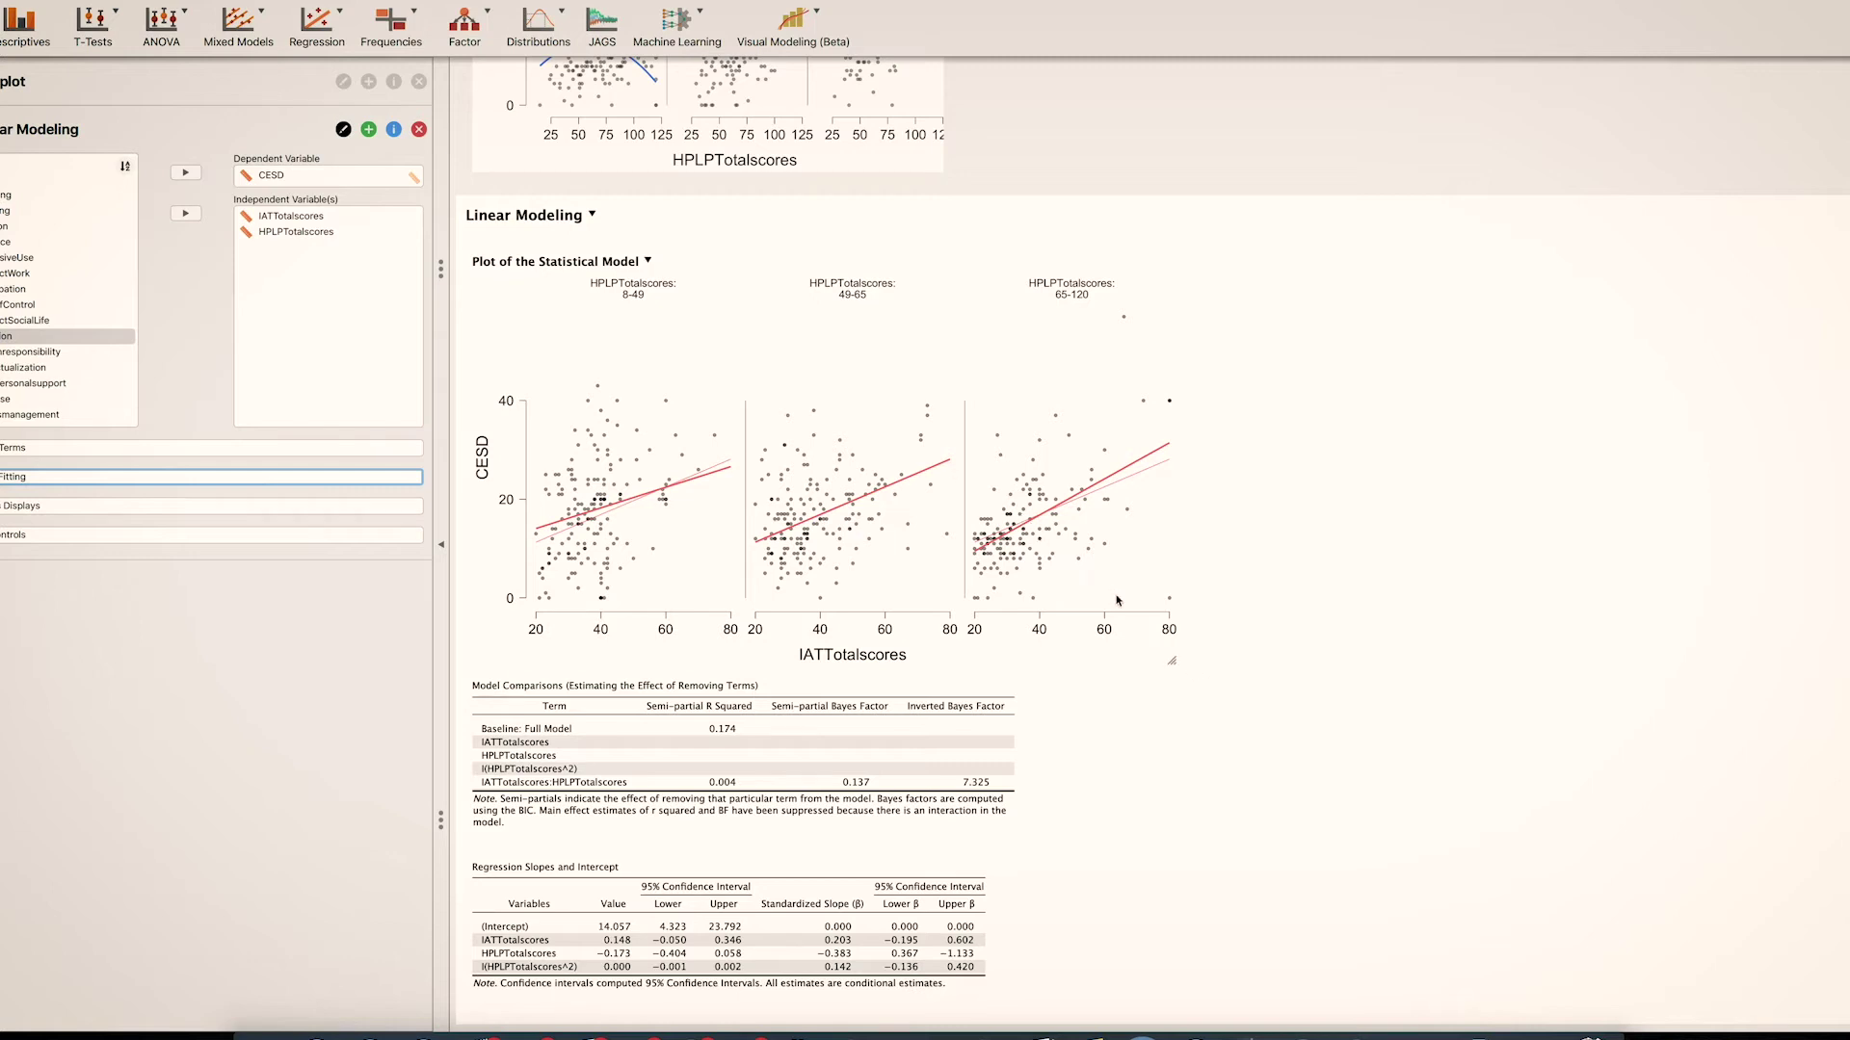
# - Compare the quadratic Flexplot of CESD with the linear model's plot and its comparison and slope tables
pyautogui.press('Tab')
pyautogui.press('Tab')
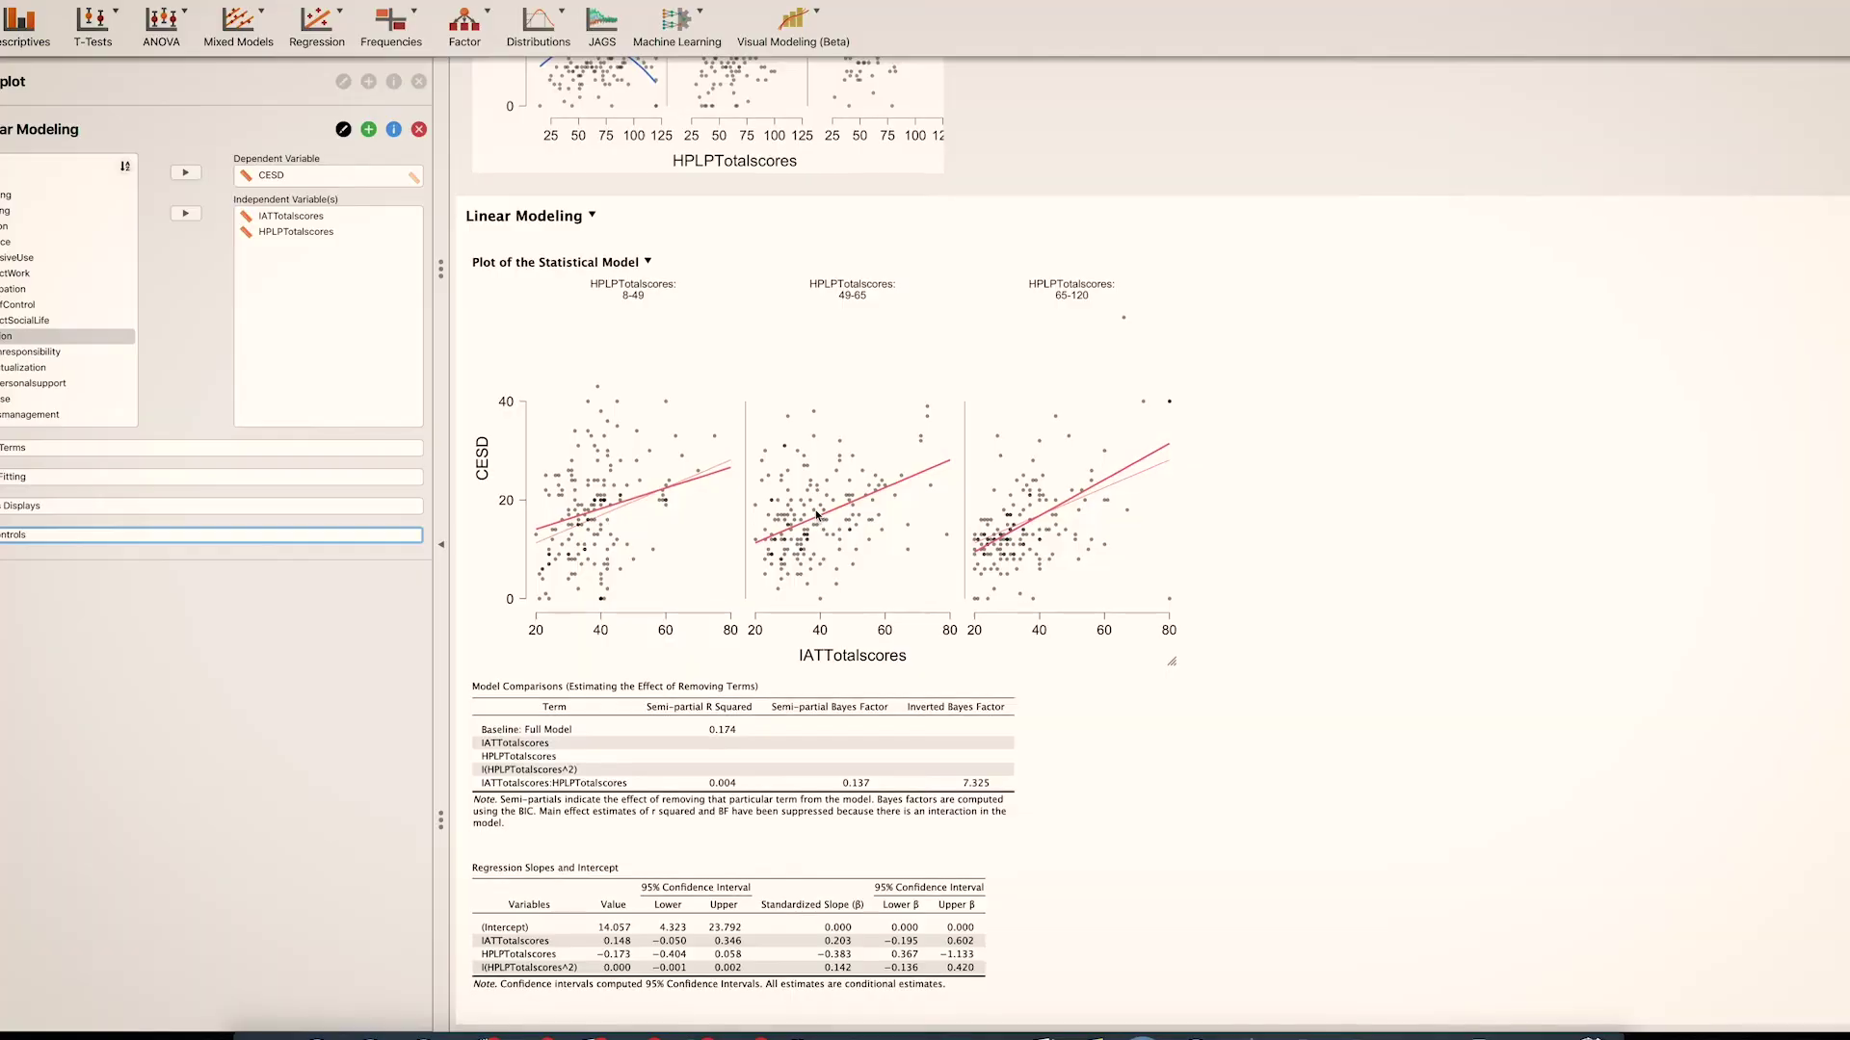
pyautogui.scroll(5, 817, 516)
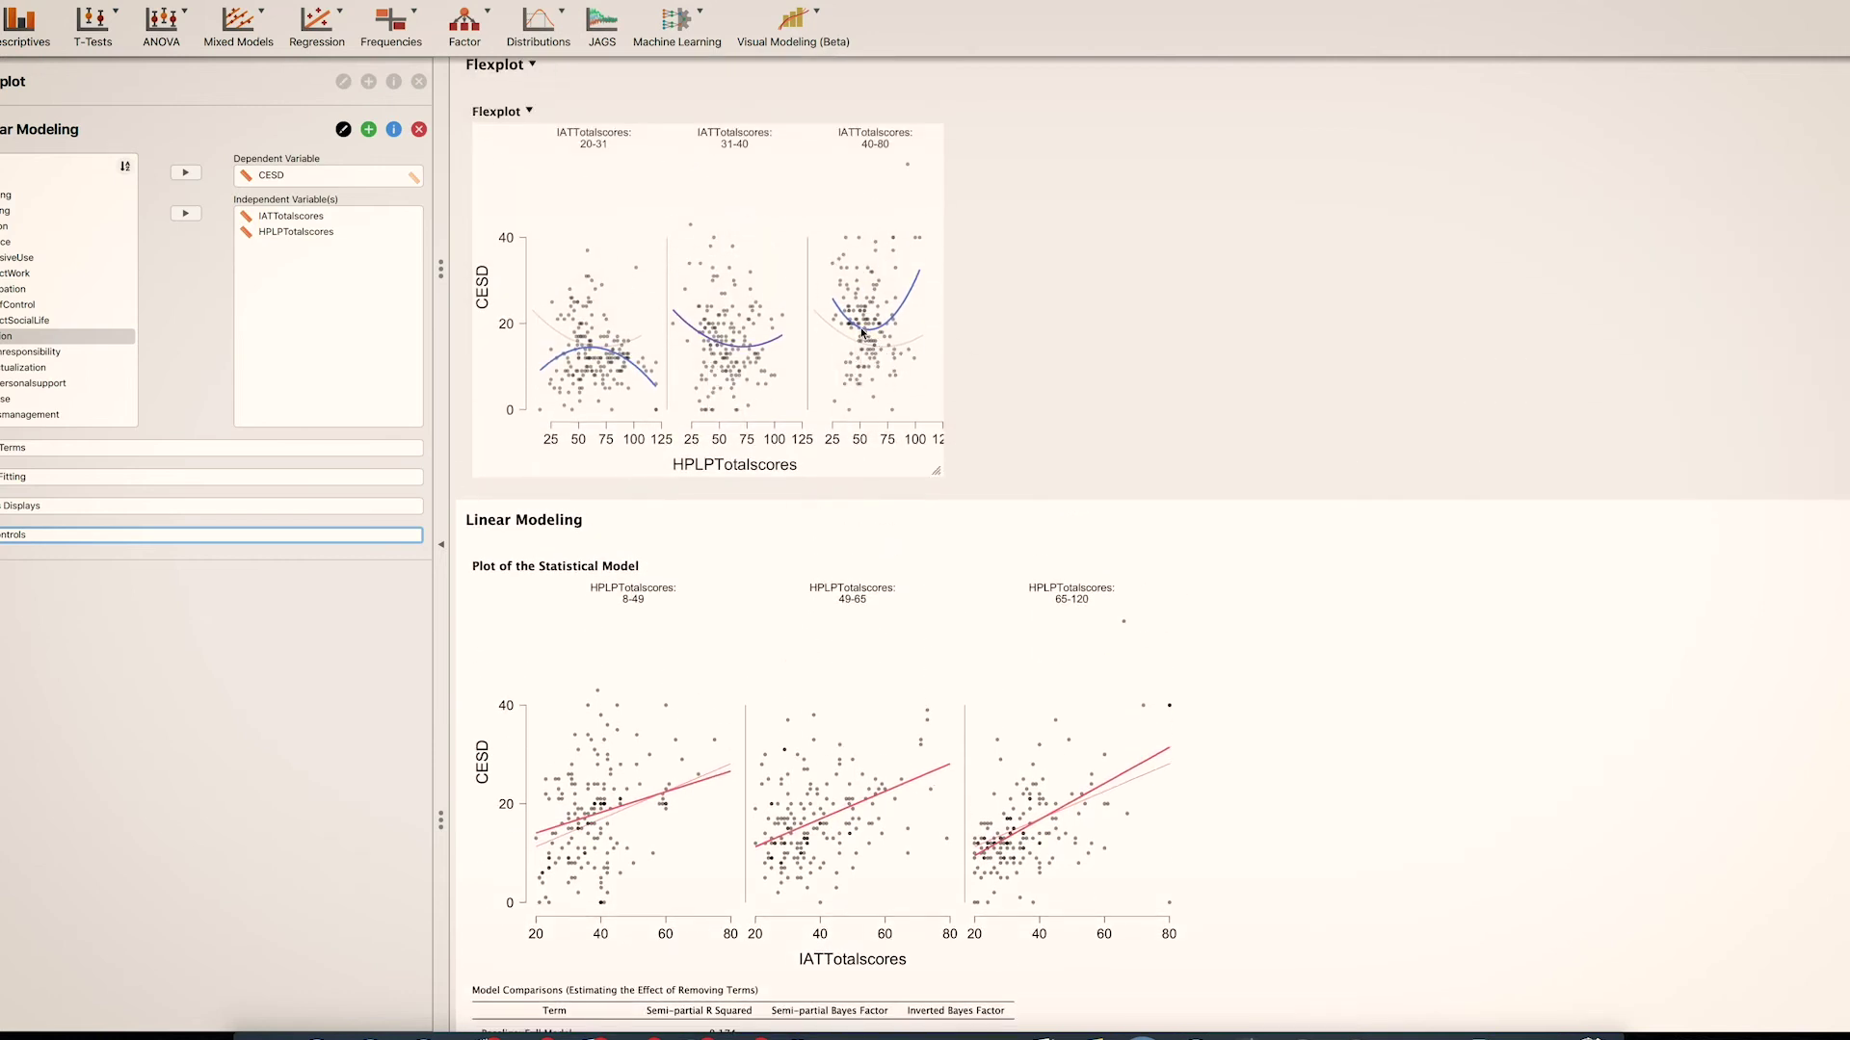
pyautogui.scroll(-1, 895, 415)
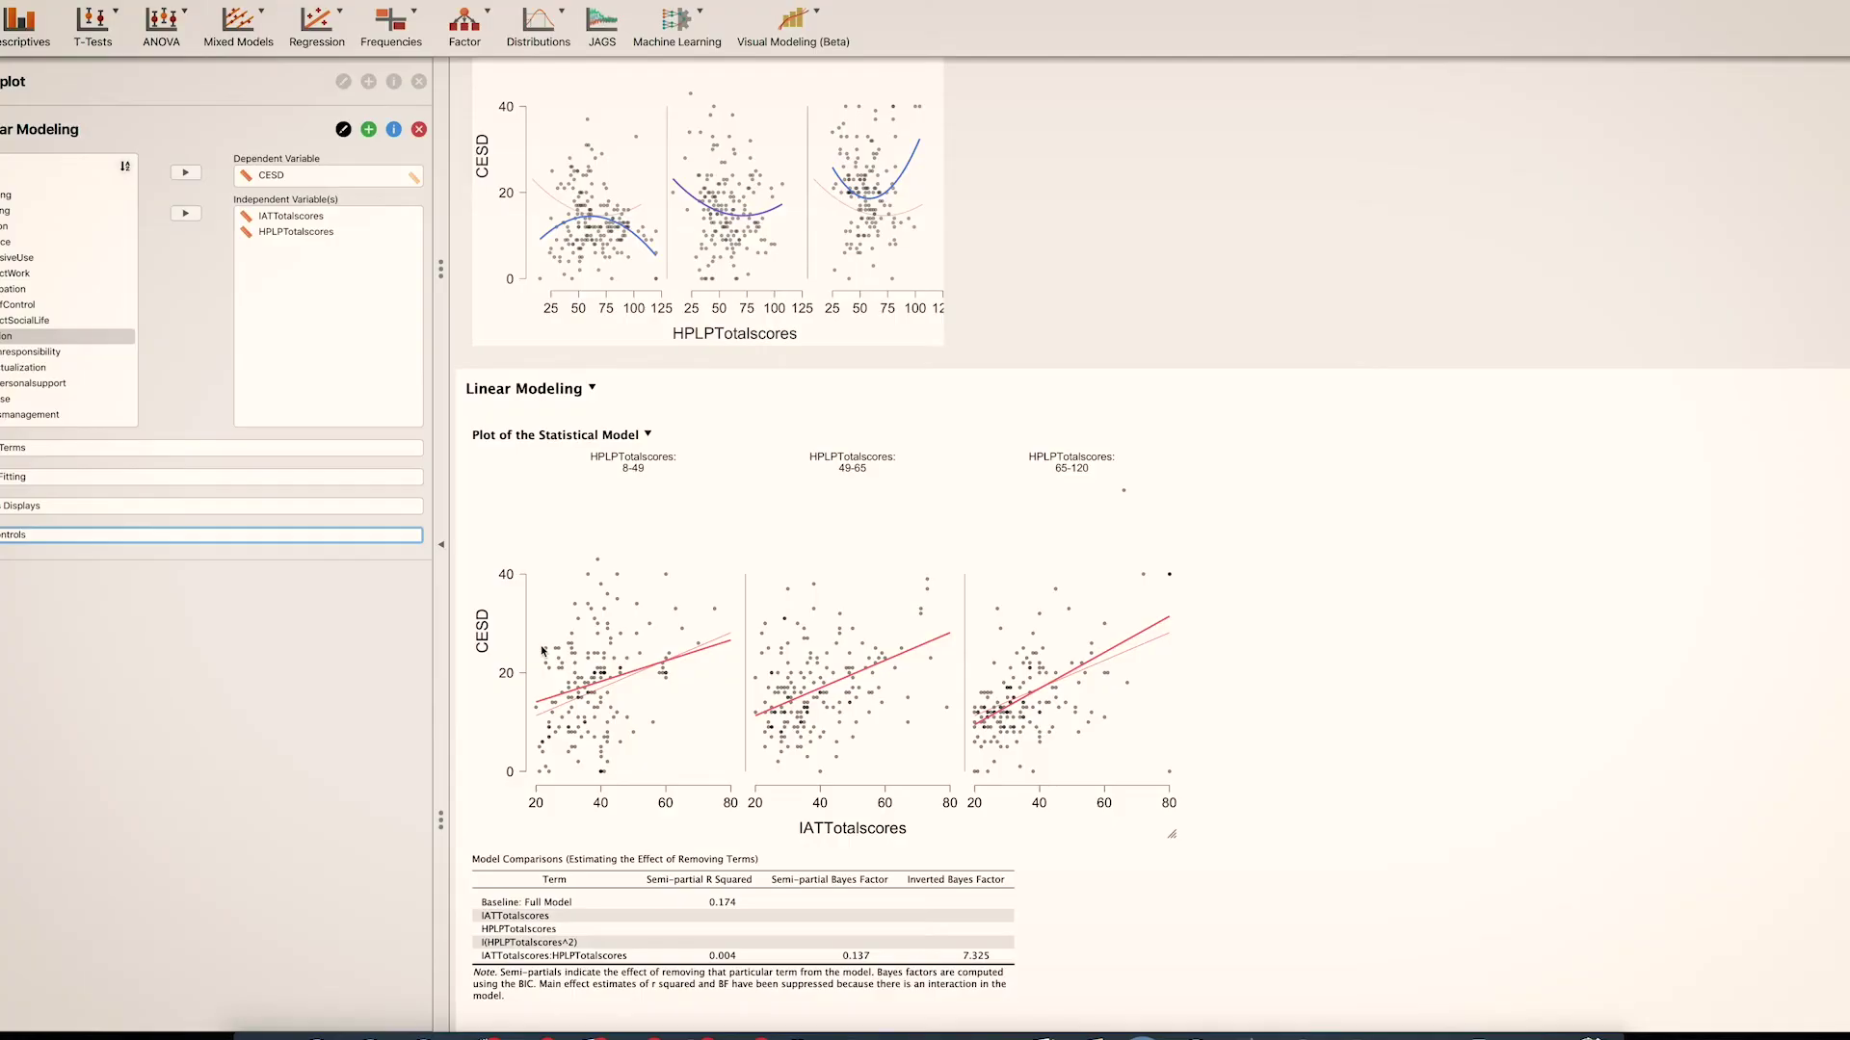
pyautogui.scroll(-3, 637, 697)
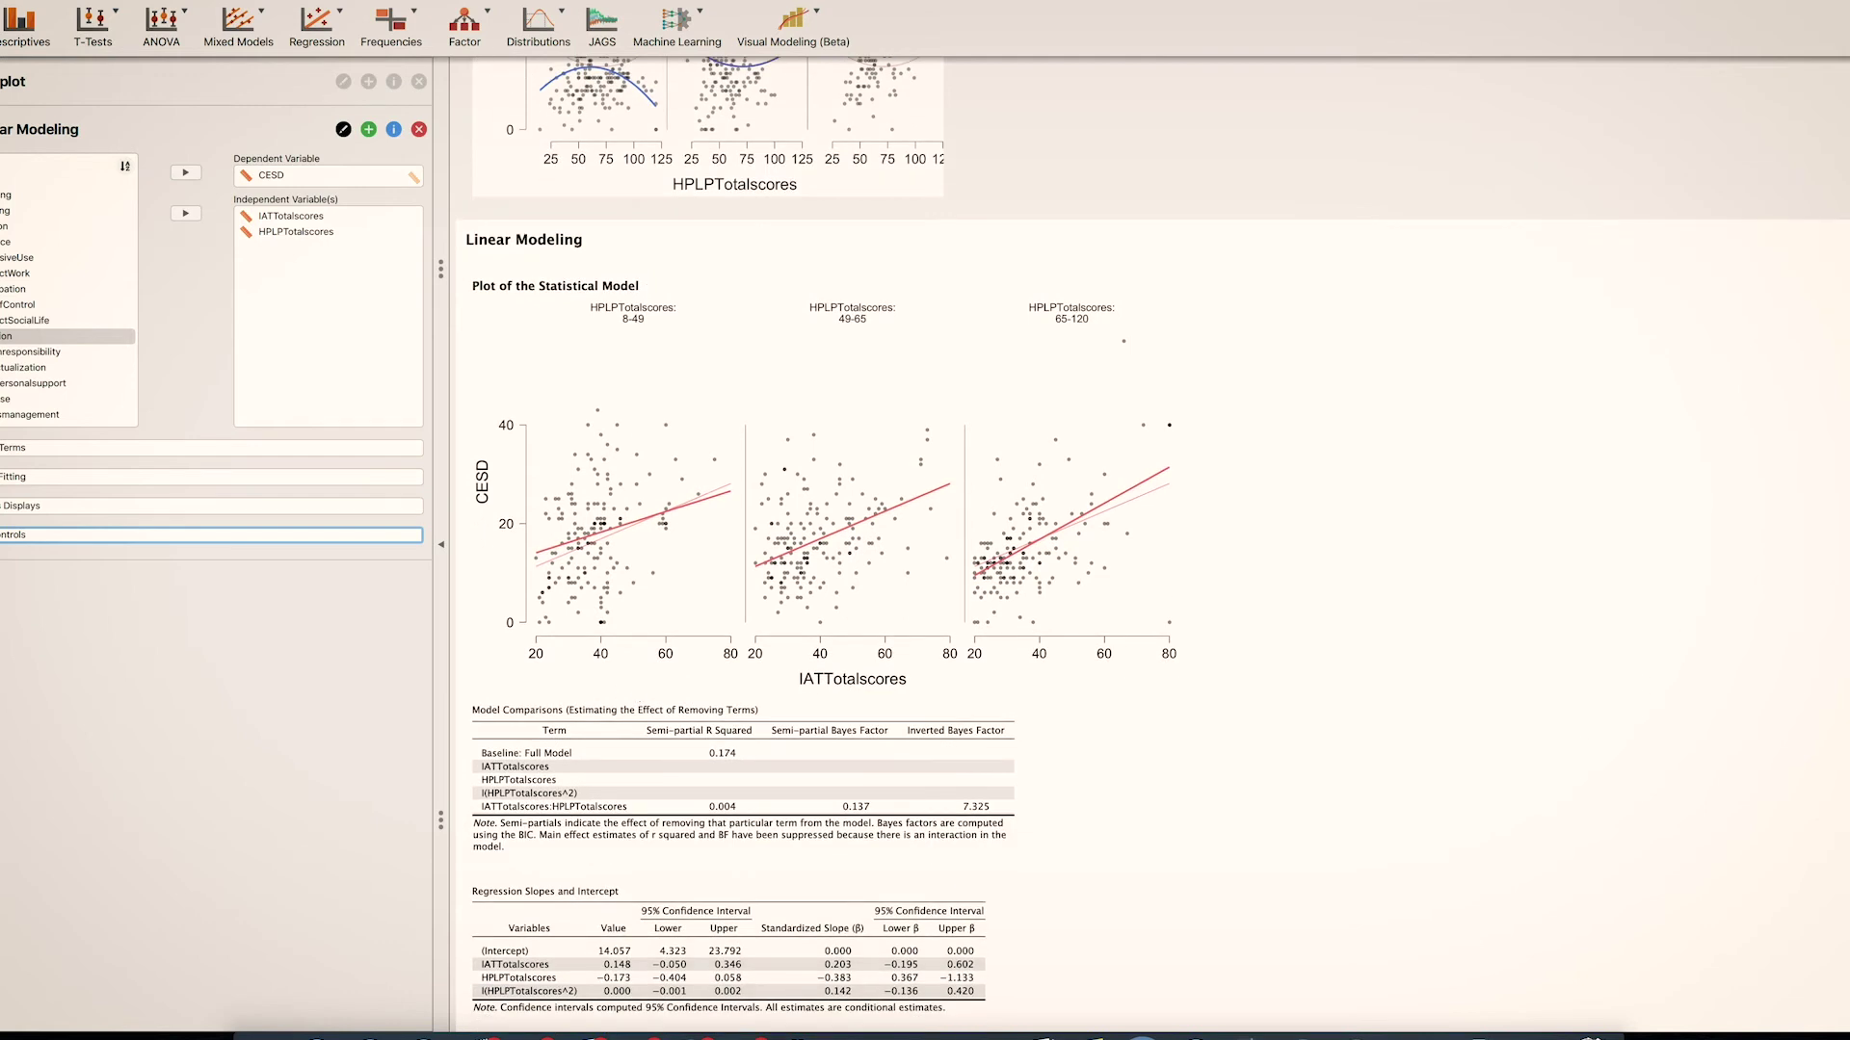
# - Expand the model terms and results display options of the Linear Modeling analysis and review them alongside the model comparisons
pyautogui.click(58, 448)
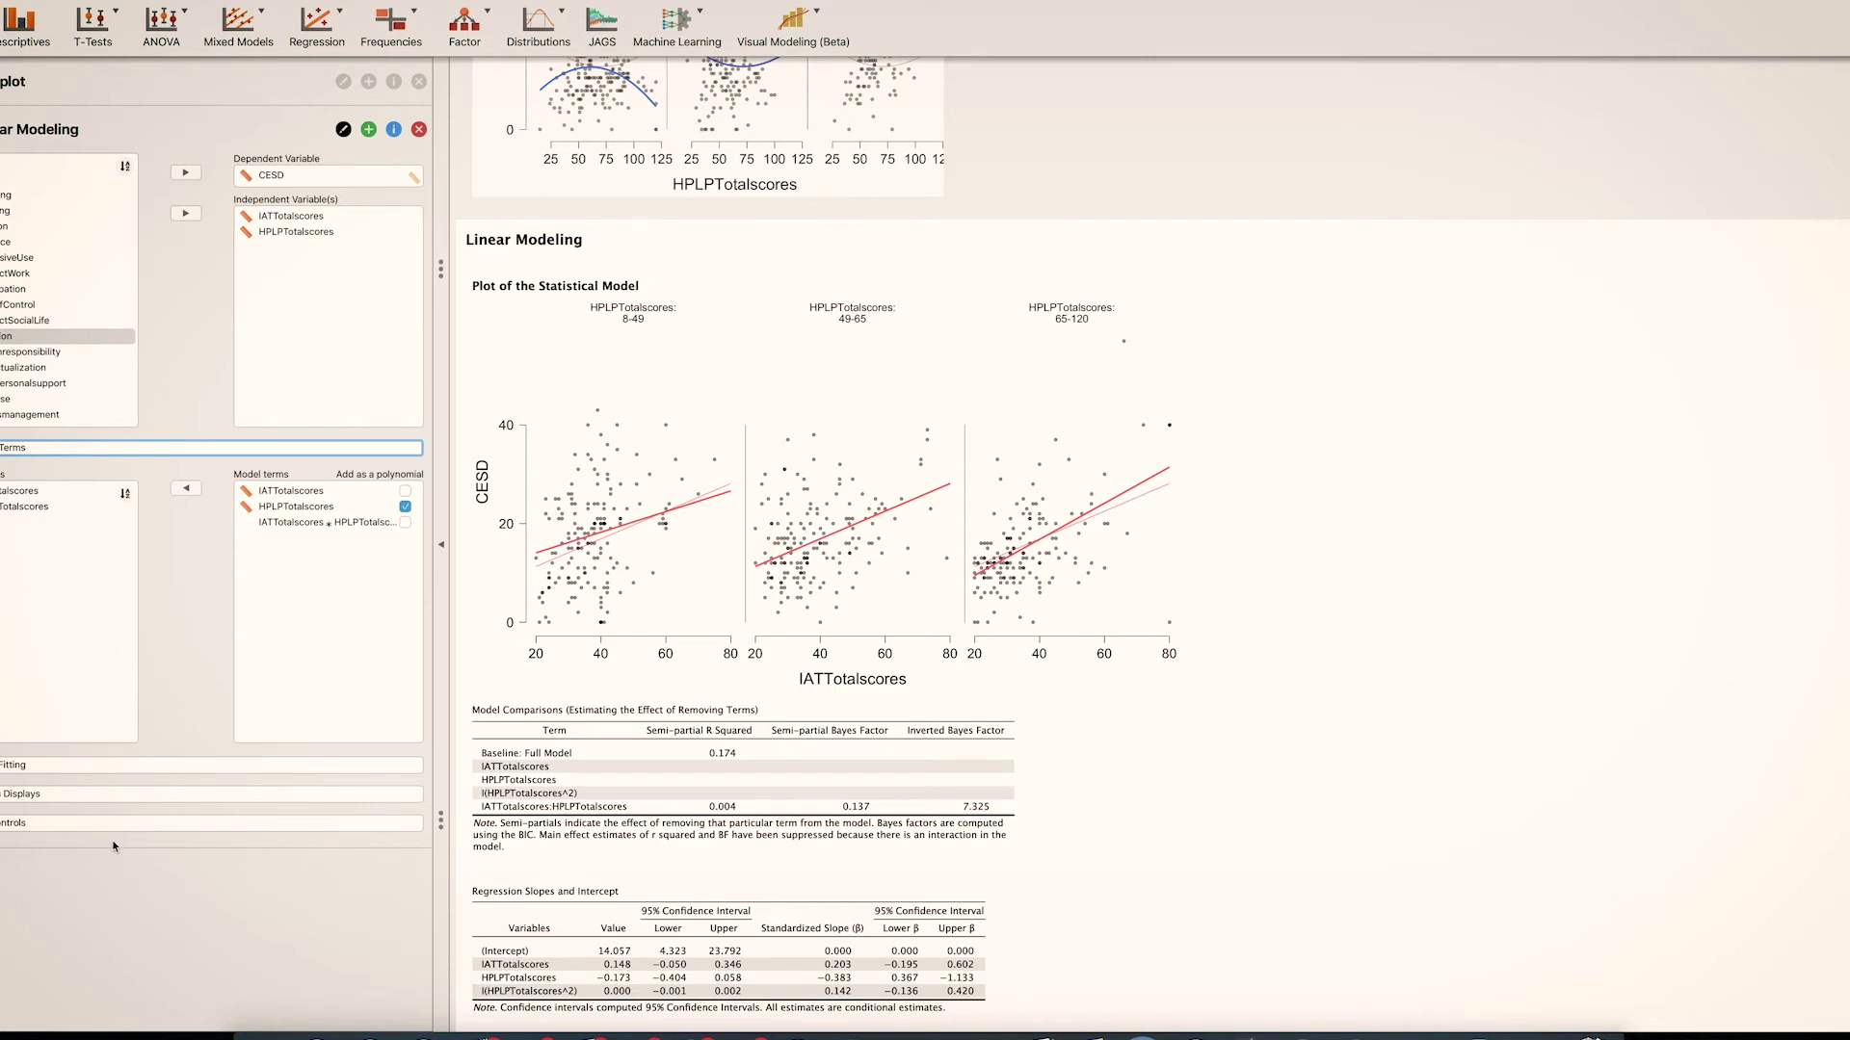
pyautogui.click(116, 793)
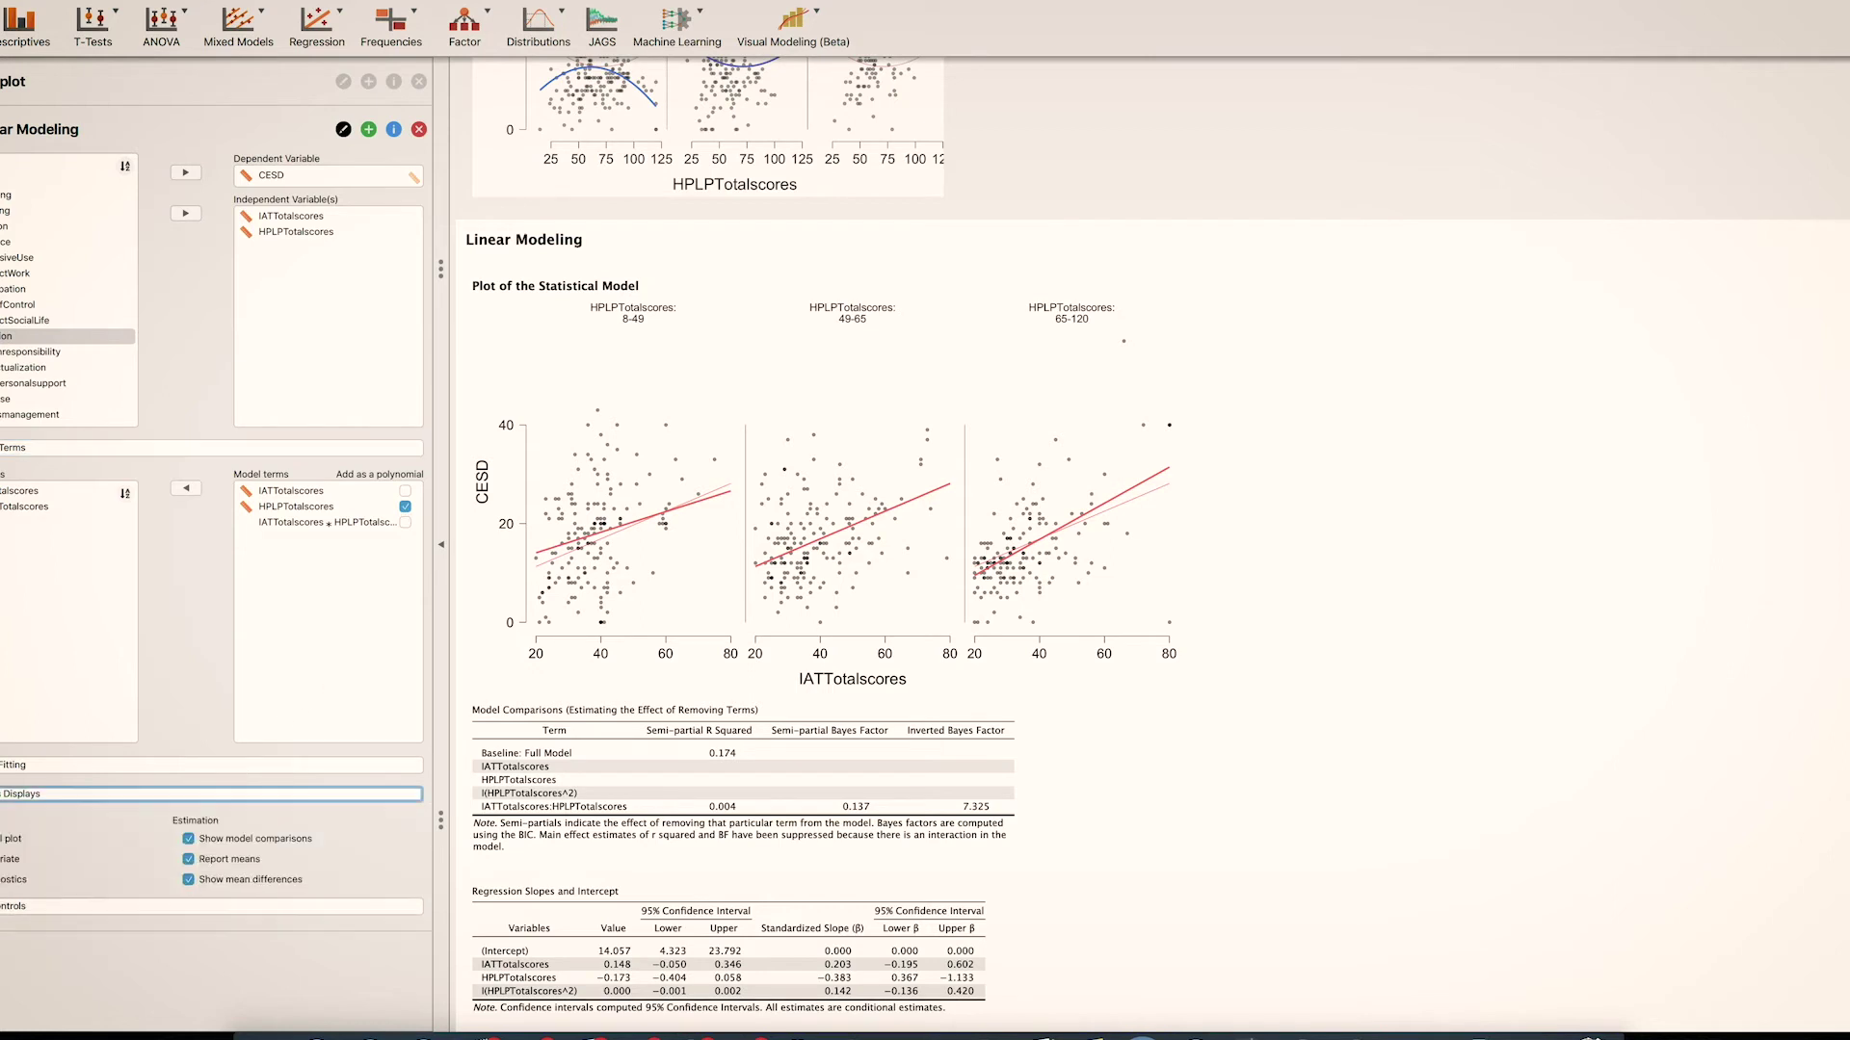
pyautogui.scroll(1, 133, 845)
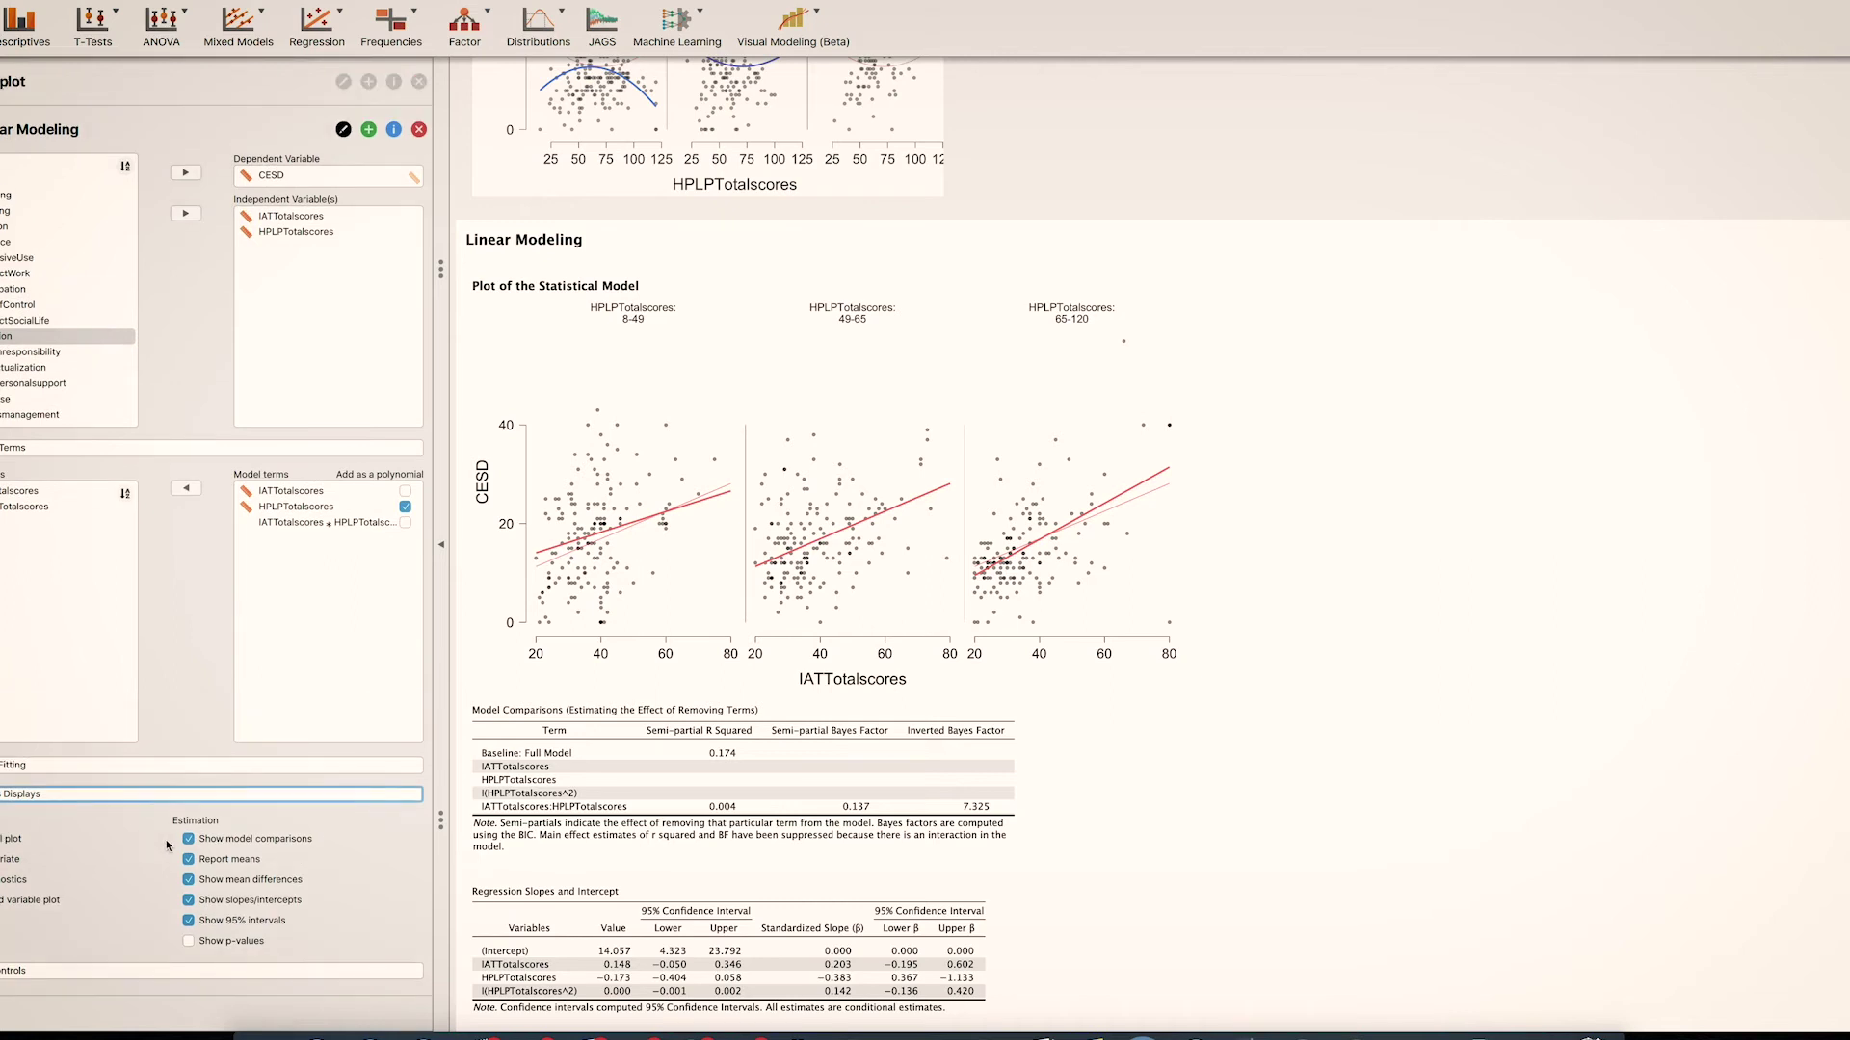
pyautogui.scroll(-1, 948, 768)
pyautogui.scroll(1, 948, 767)
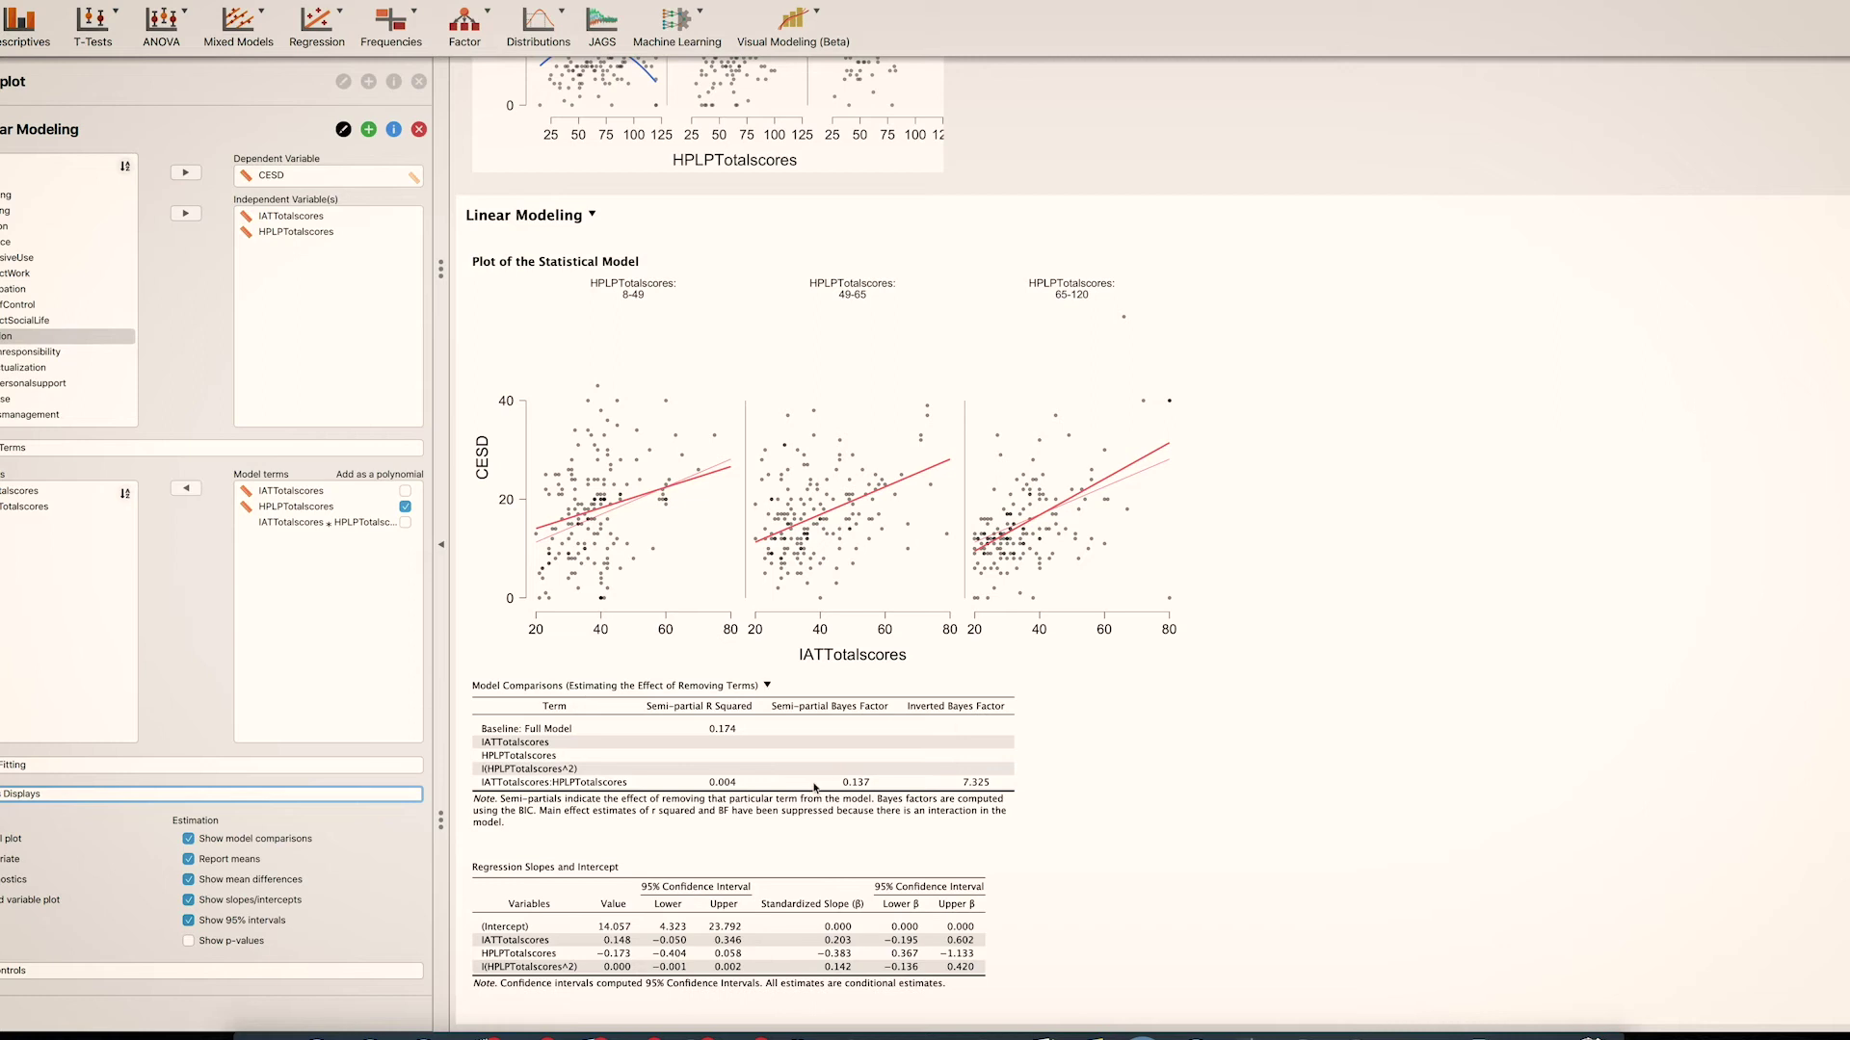
# - Remove the IATTotalscores and HPLPTotalscores interaction from the linear model's terms
pyautogui.click(328, 522)
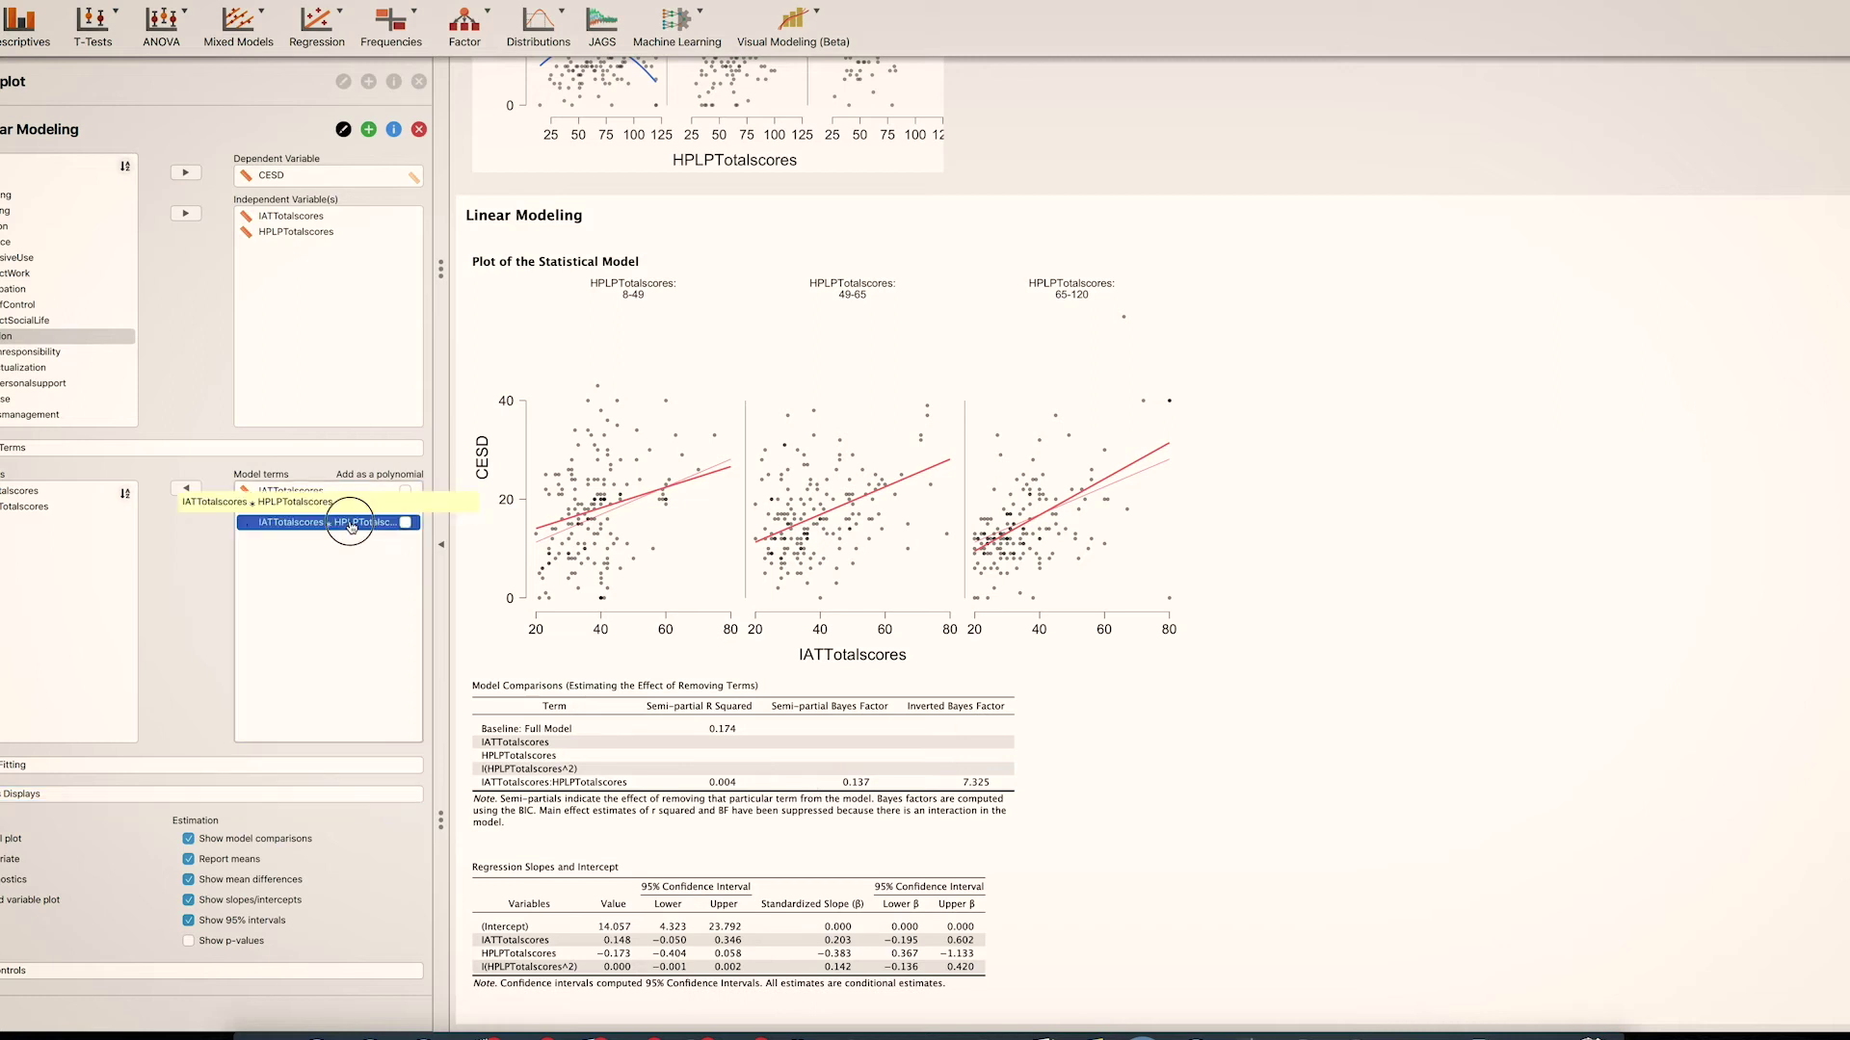
pyautogui.click(184, 488)
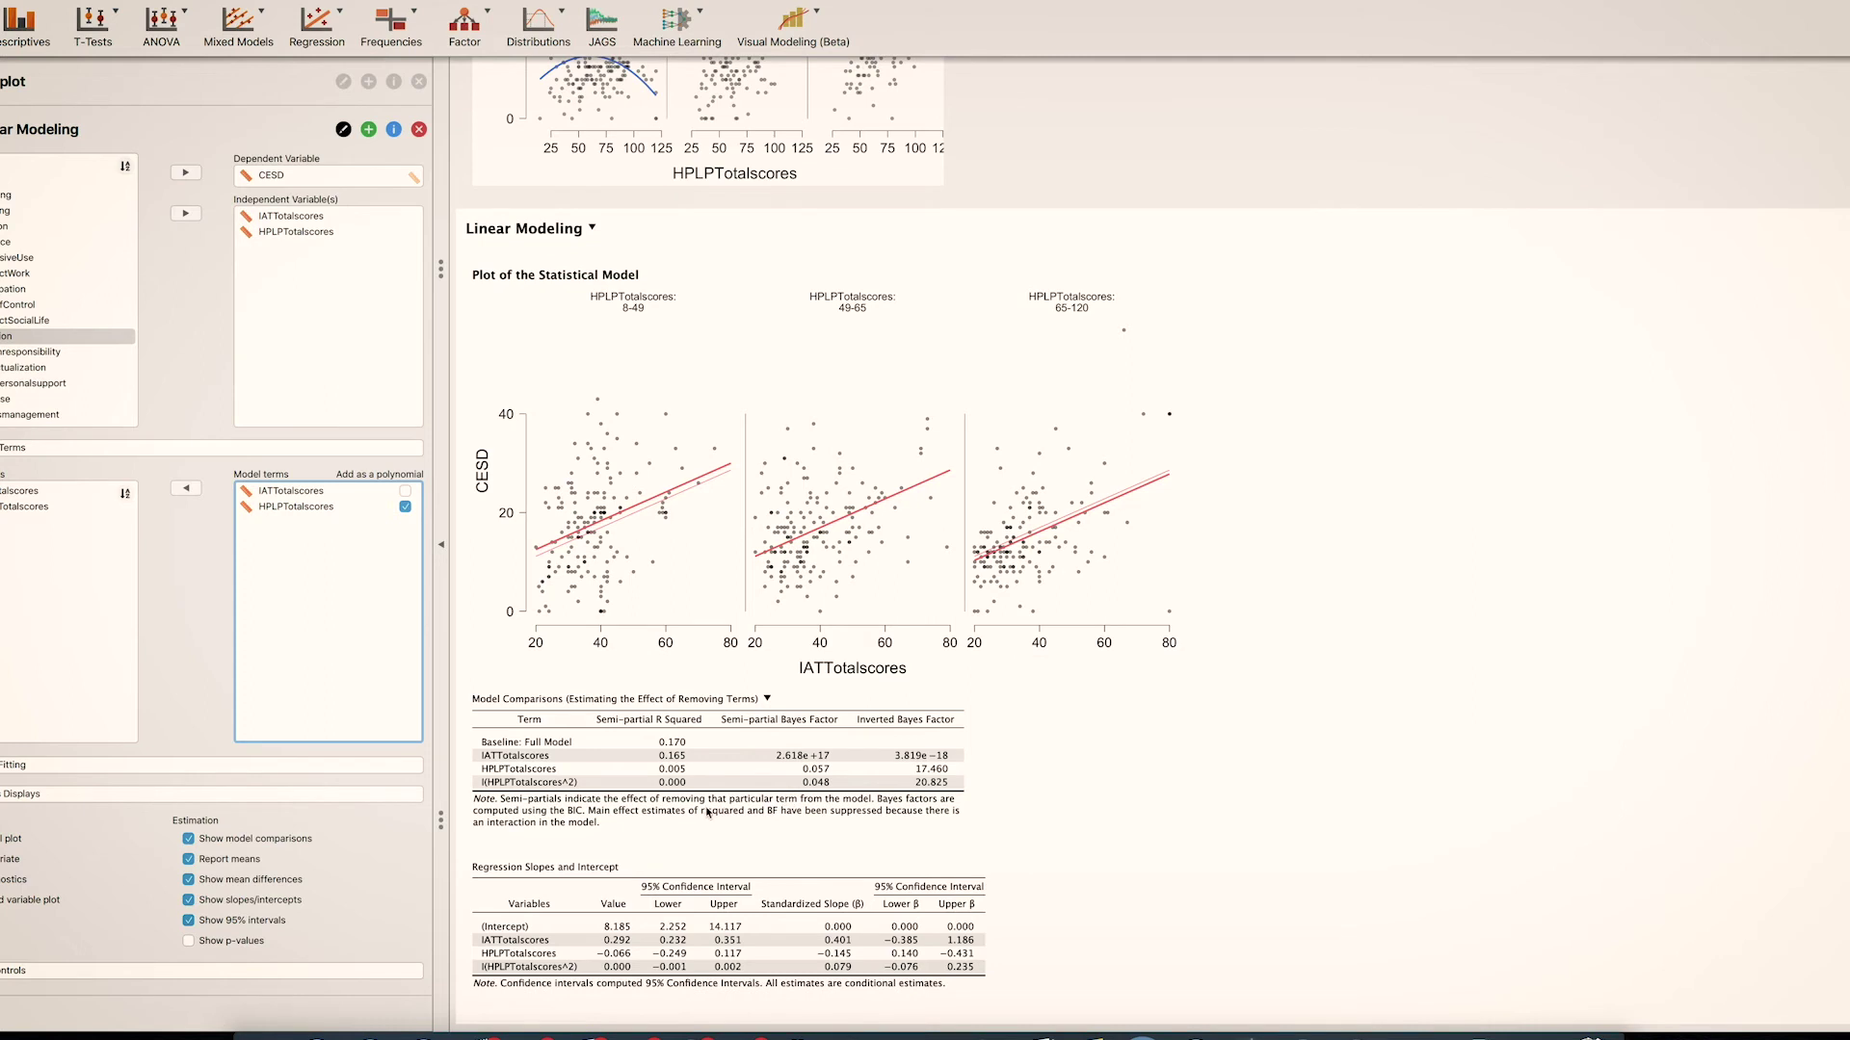
pyautogui.click(932, 788)
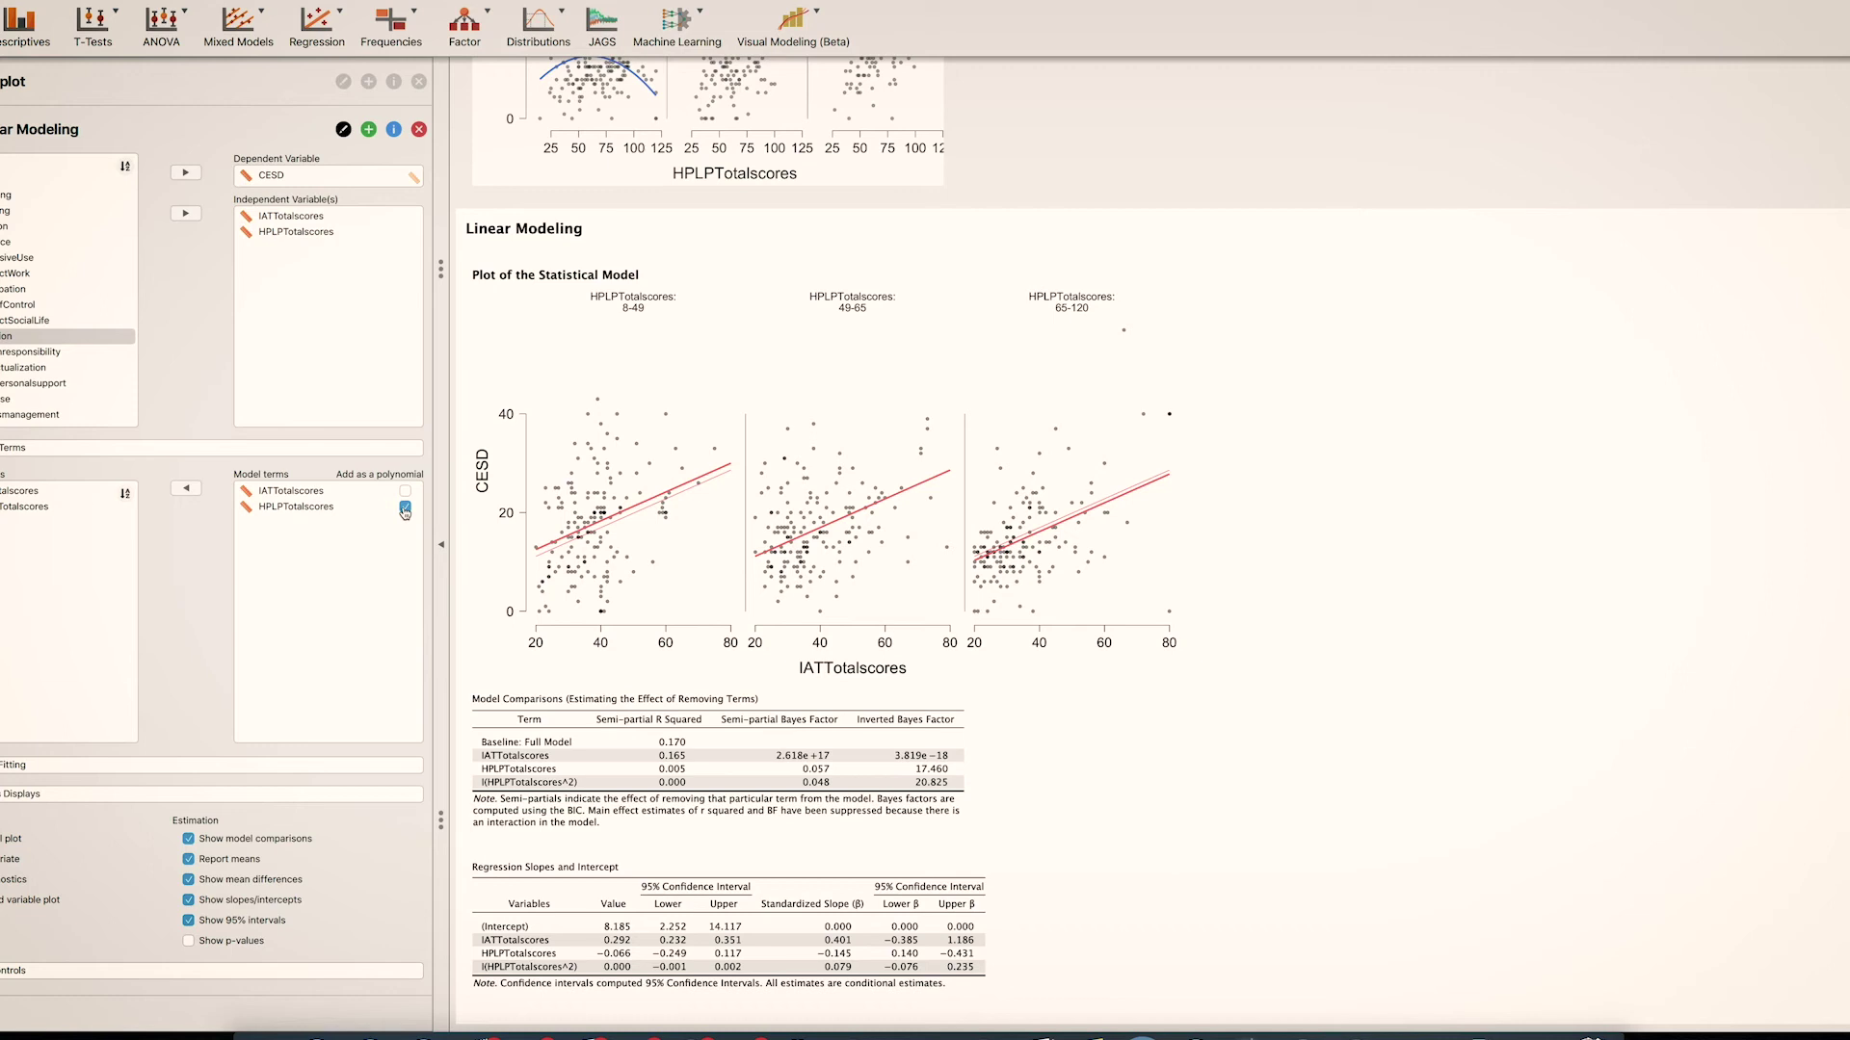
# - Take the polynomial option off HPLPTotalscores and show p-values in the model results
pyautogui.click(405, 507)
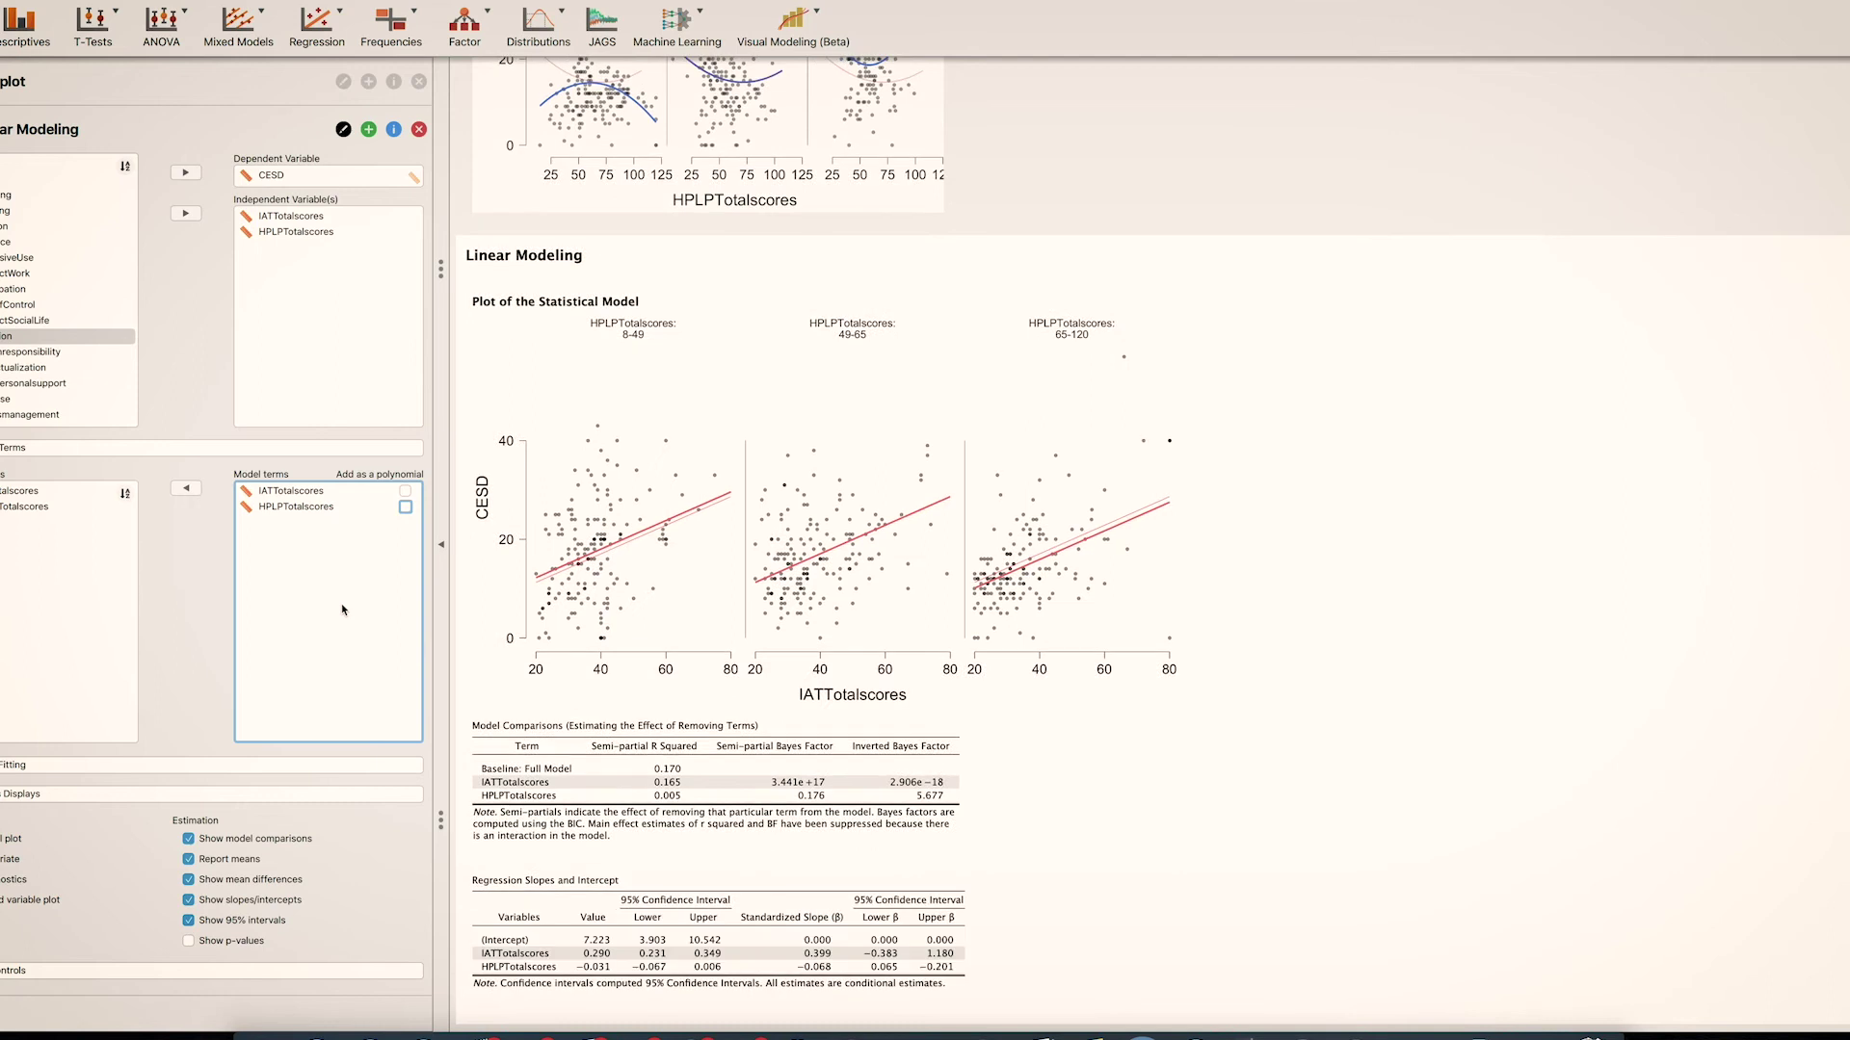
pyautogui.click(225, 943)
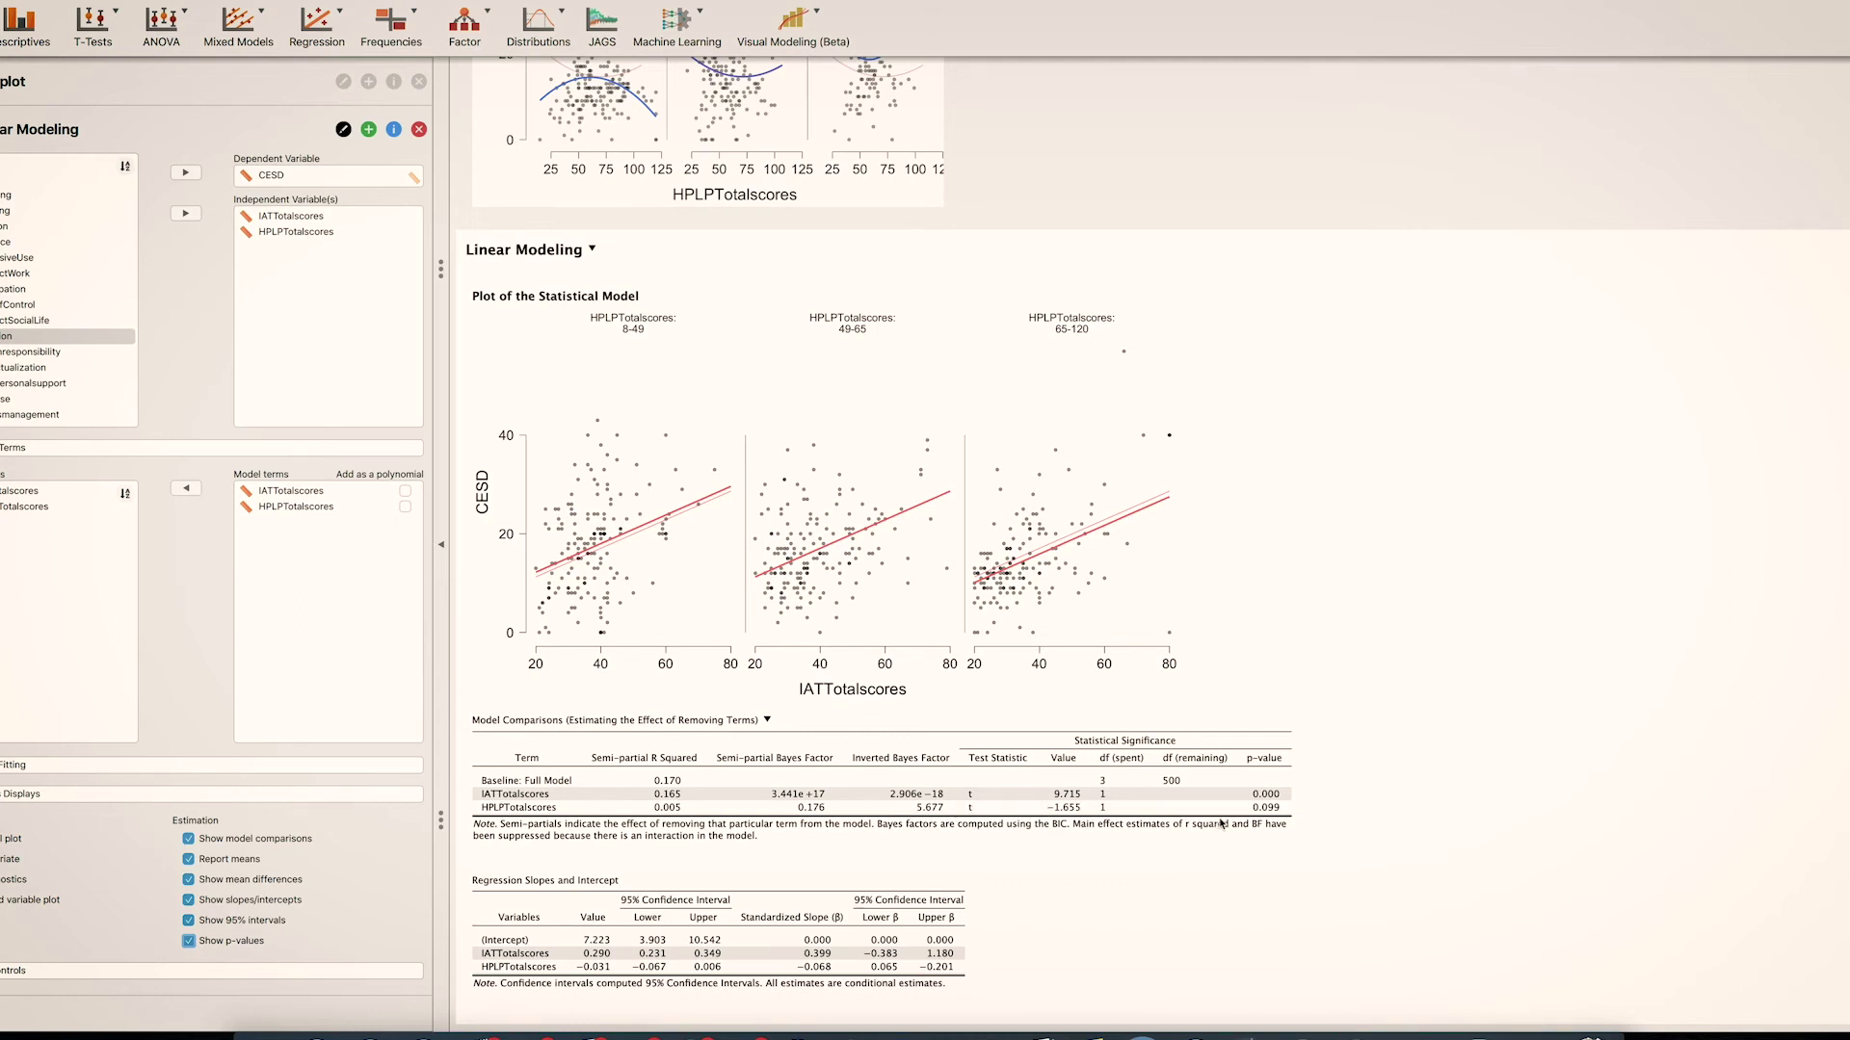
# - Try HPLPTotalscores as a polynomial again to check its model comparisons, then take the polynomial option off
pyautogui.click(404, 508)
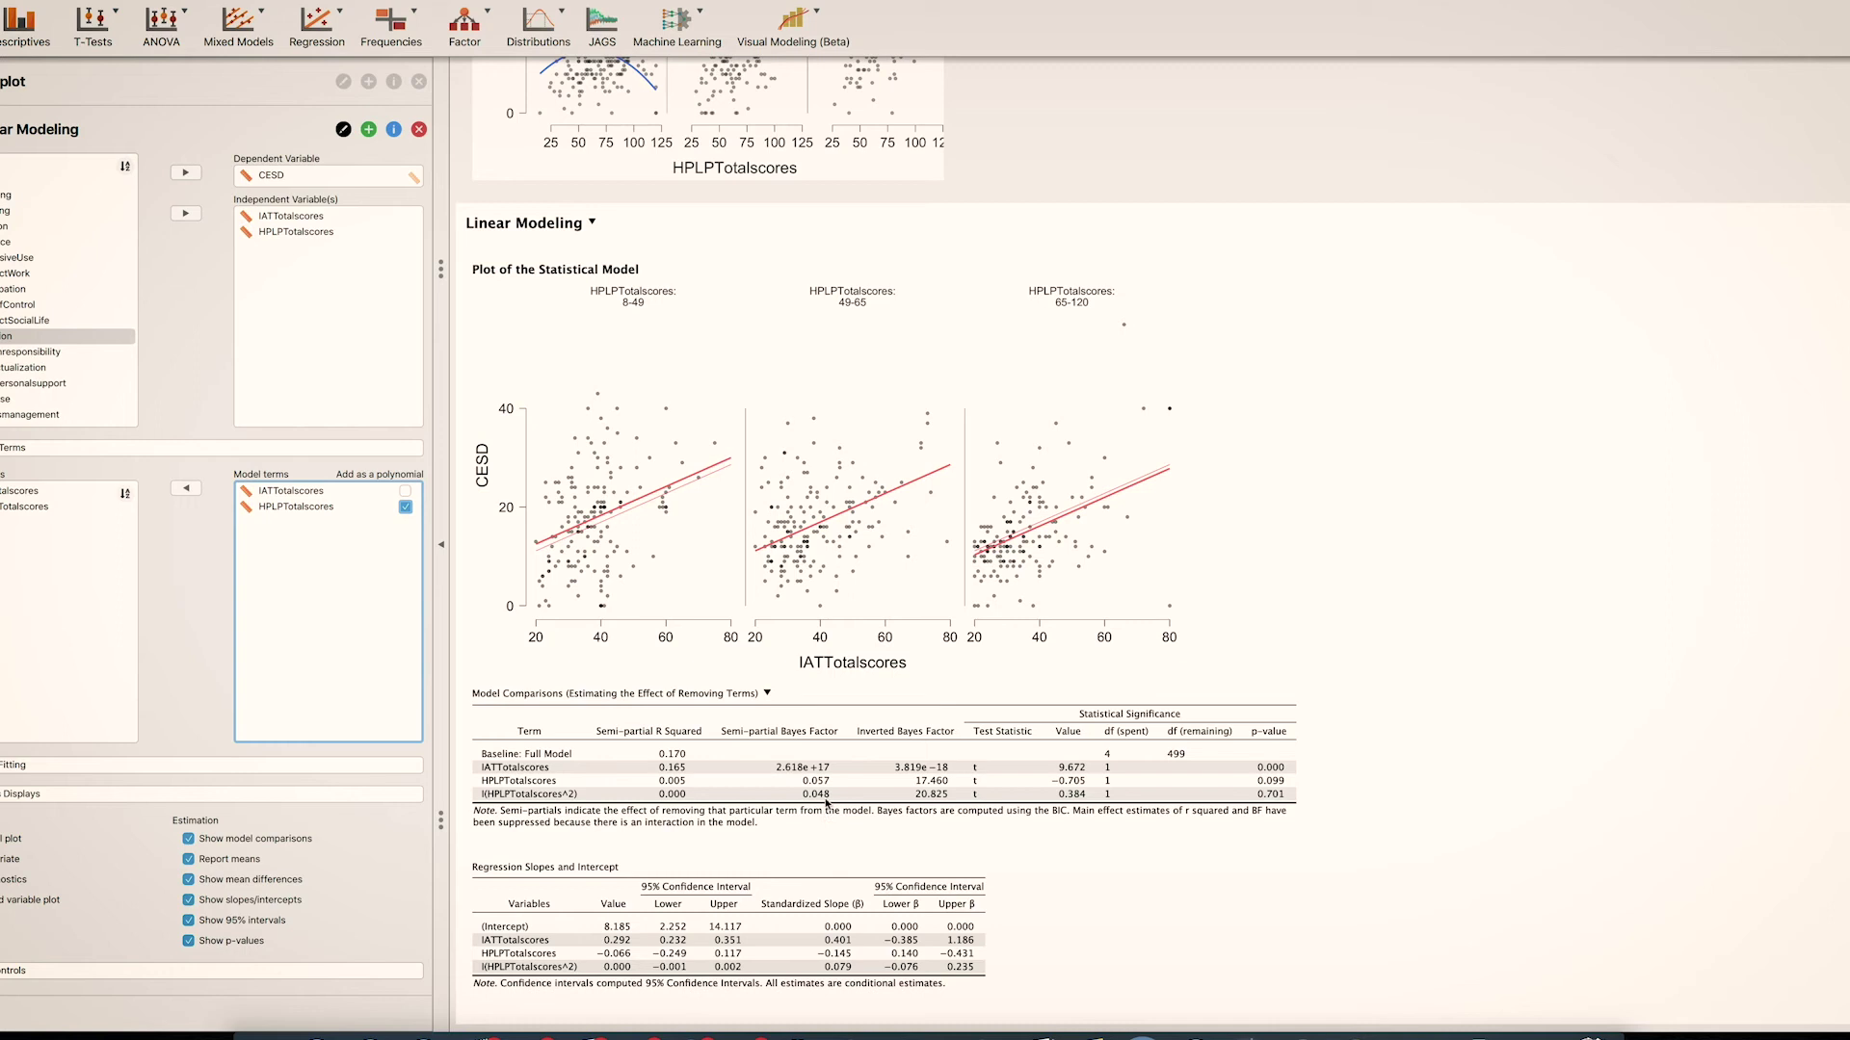
pyautogui.click(675, 799)
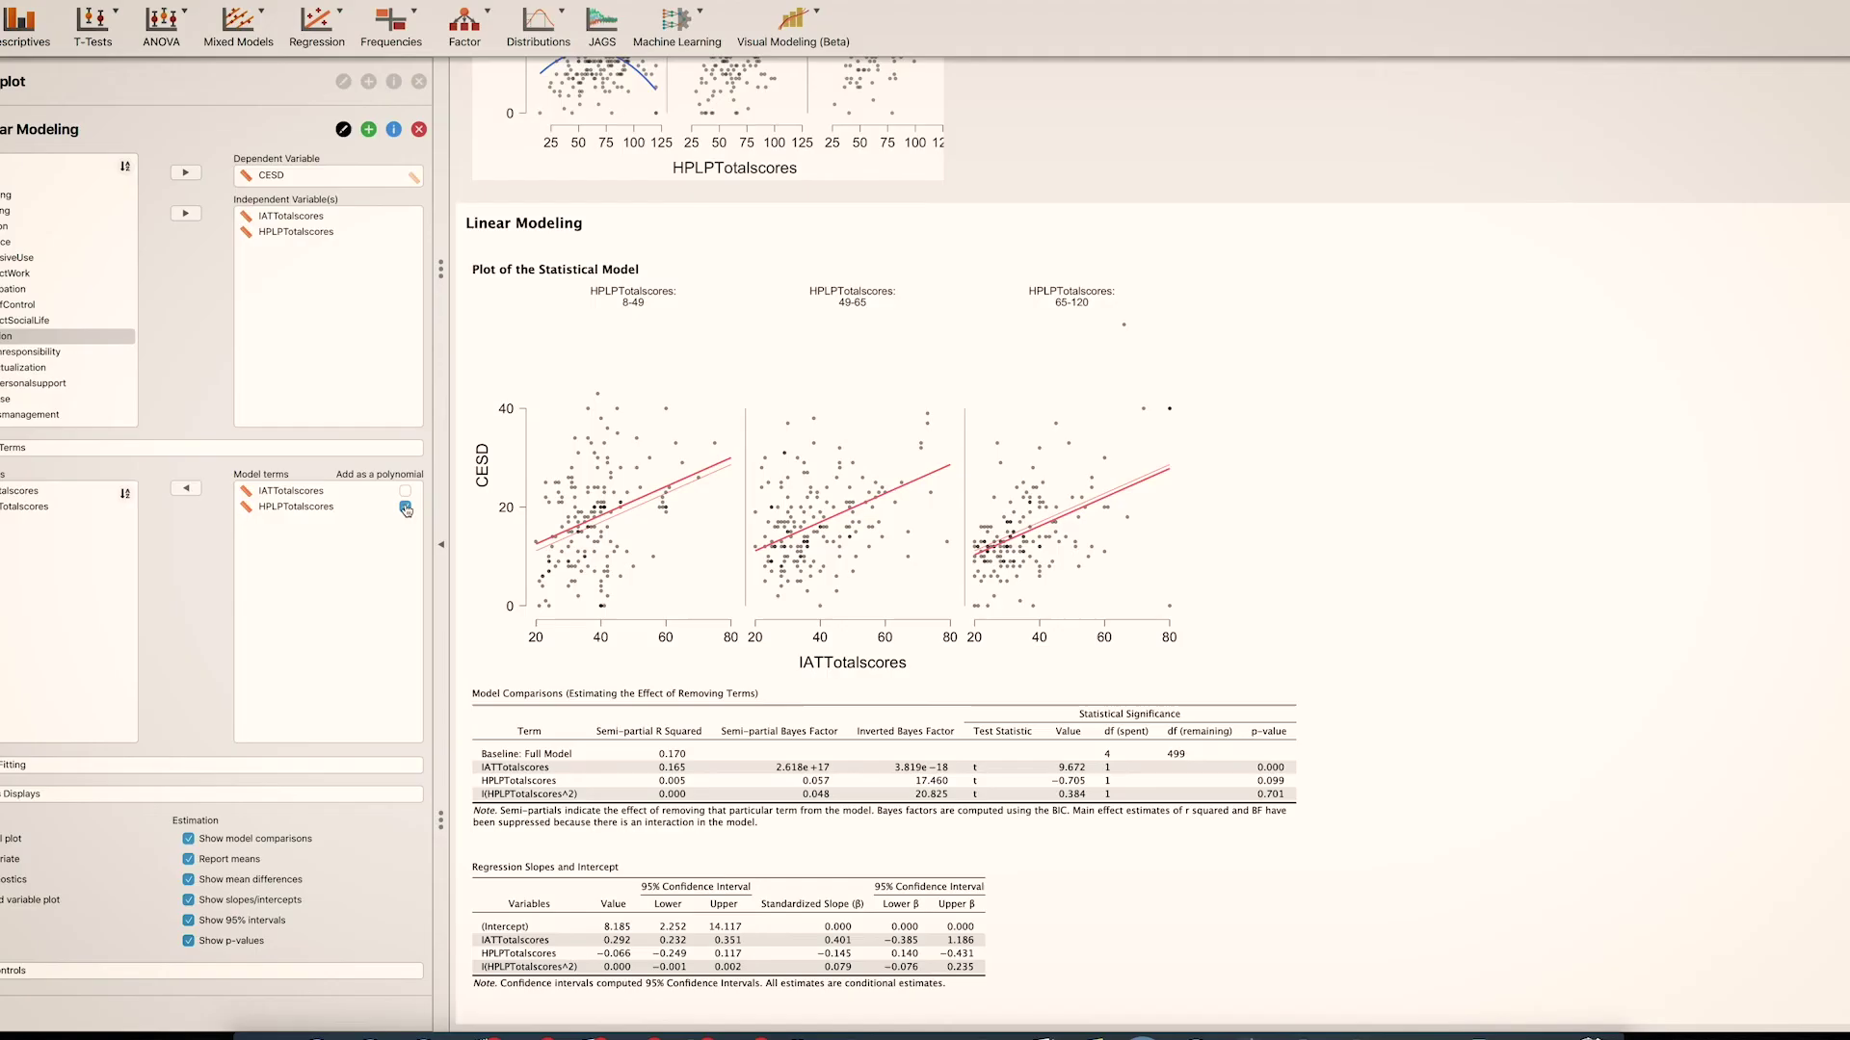
pyautogui.click(405, 506)
pyautogui.scroll(-1, 497, 711)
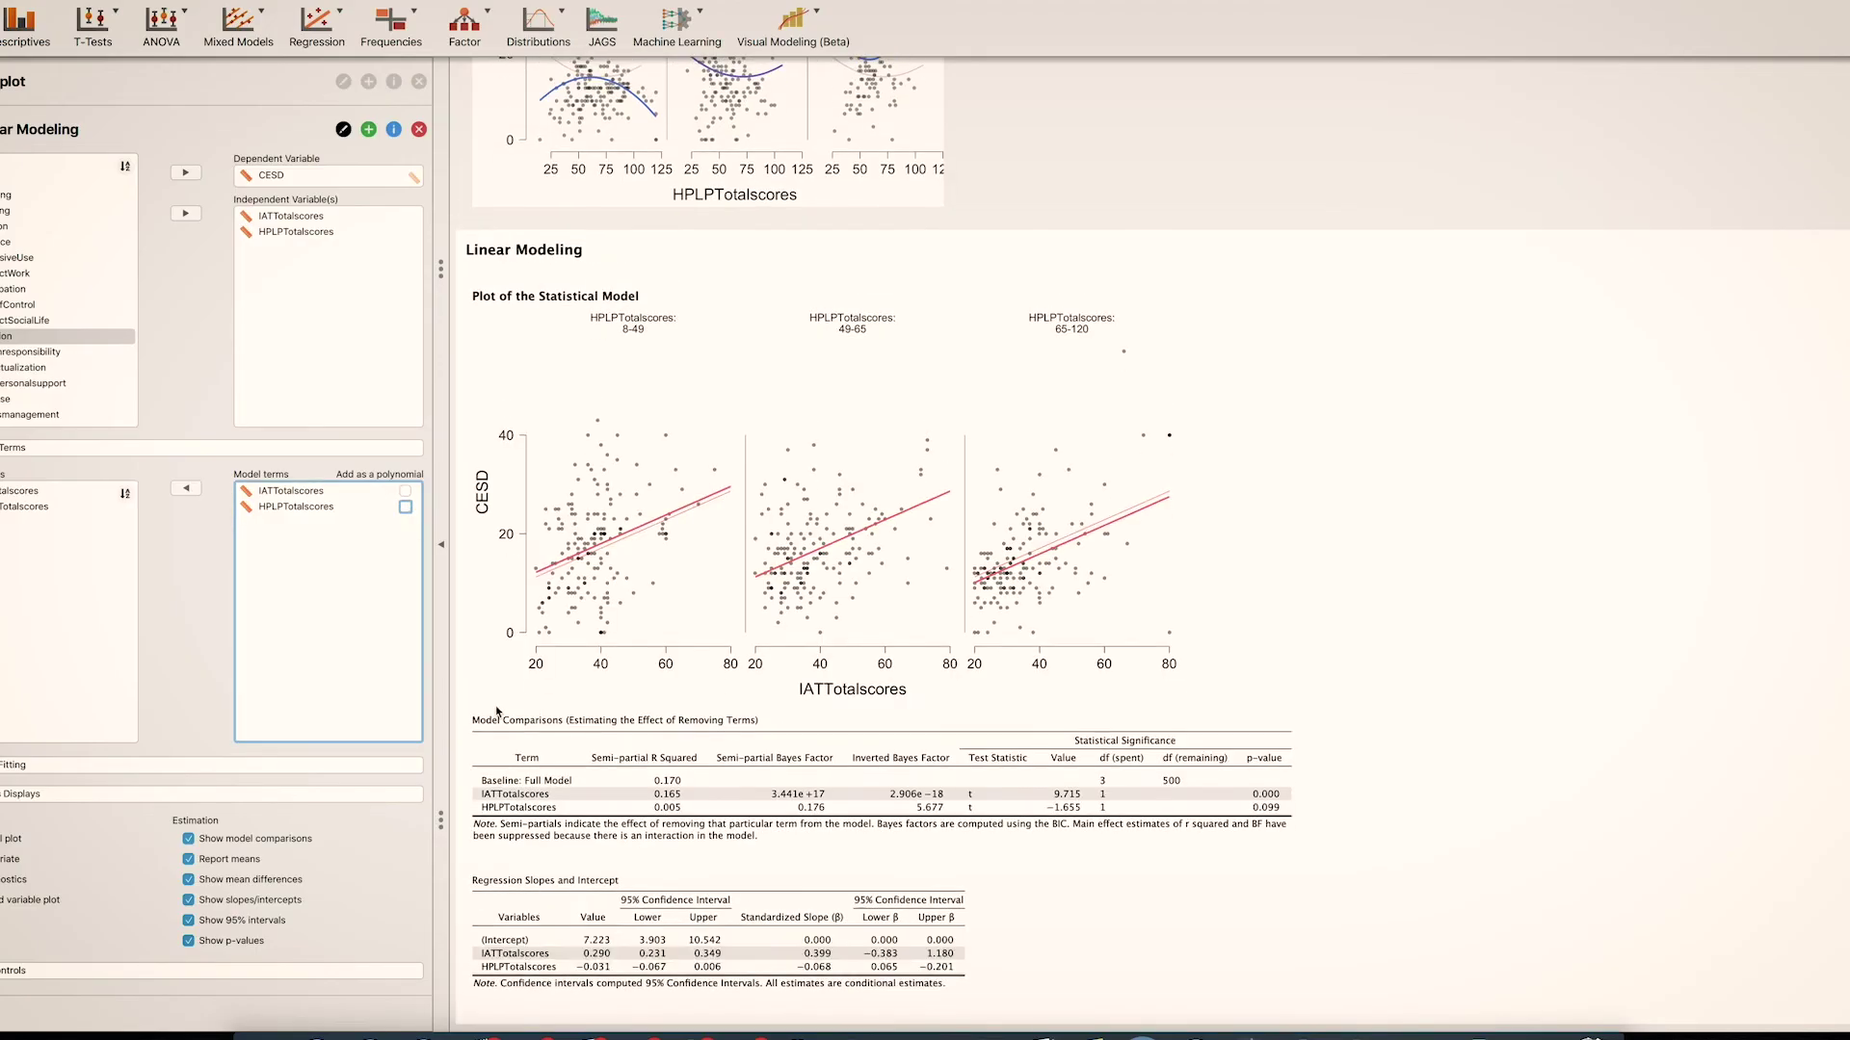
# - Compare the Flexplot with the main-effects model's plot, and examine the p-values and regression slopes for both predictors
pyautogui.scroll(4, 740, 561)
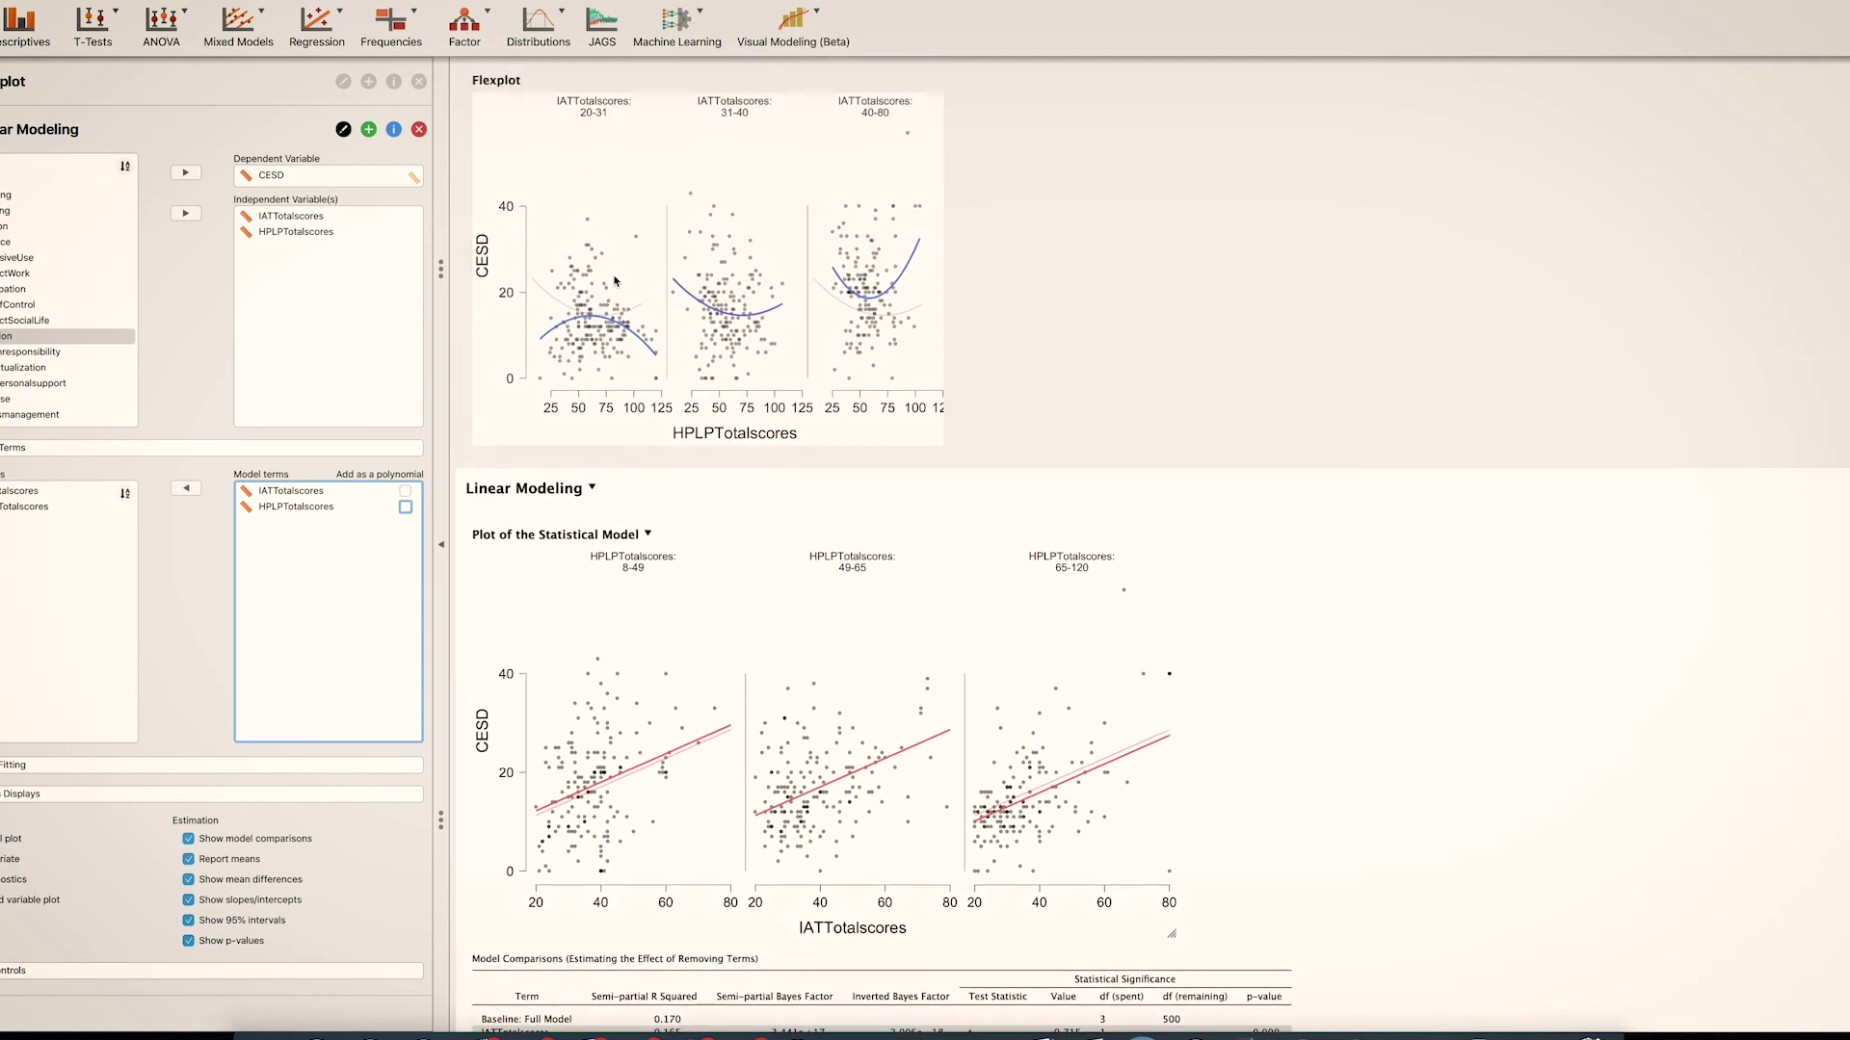
pyautogui.scroll(-2, 719, 704)
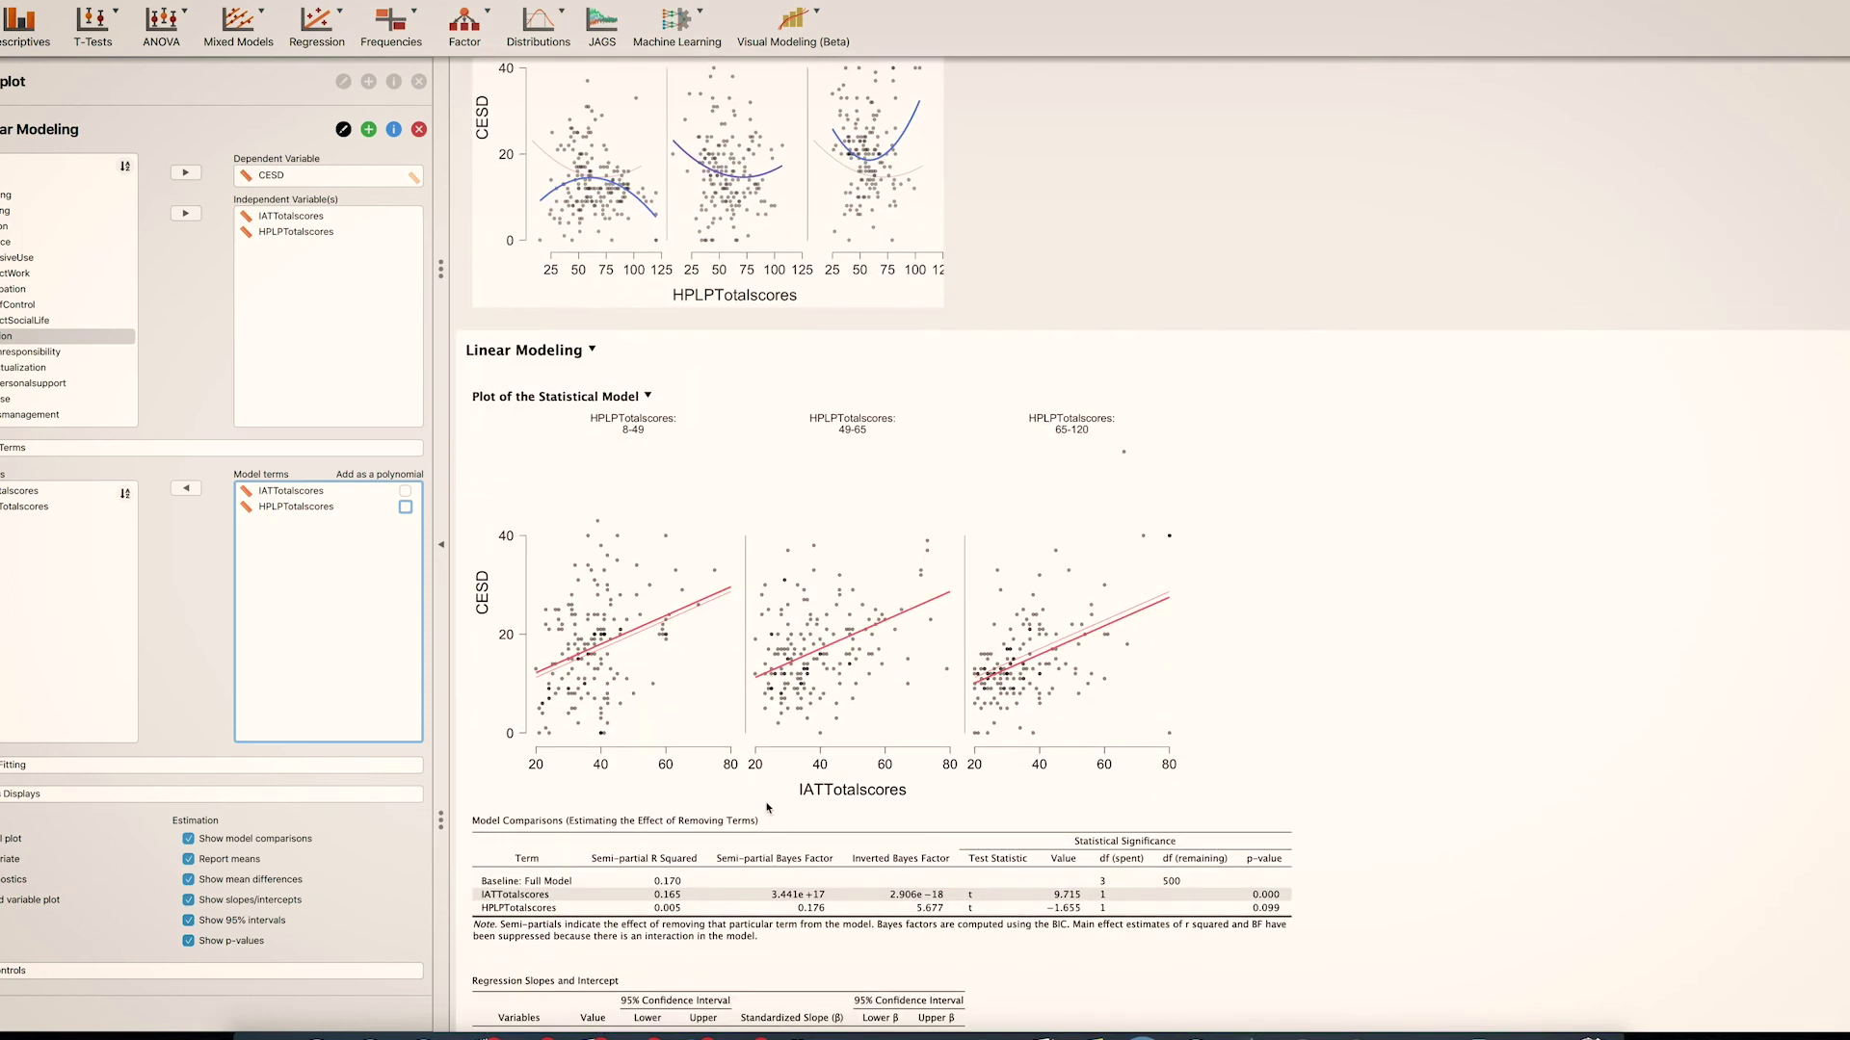
pyautogui.scroll(-2, 768, 807)
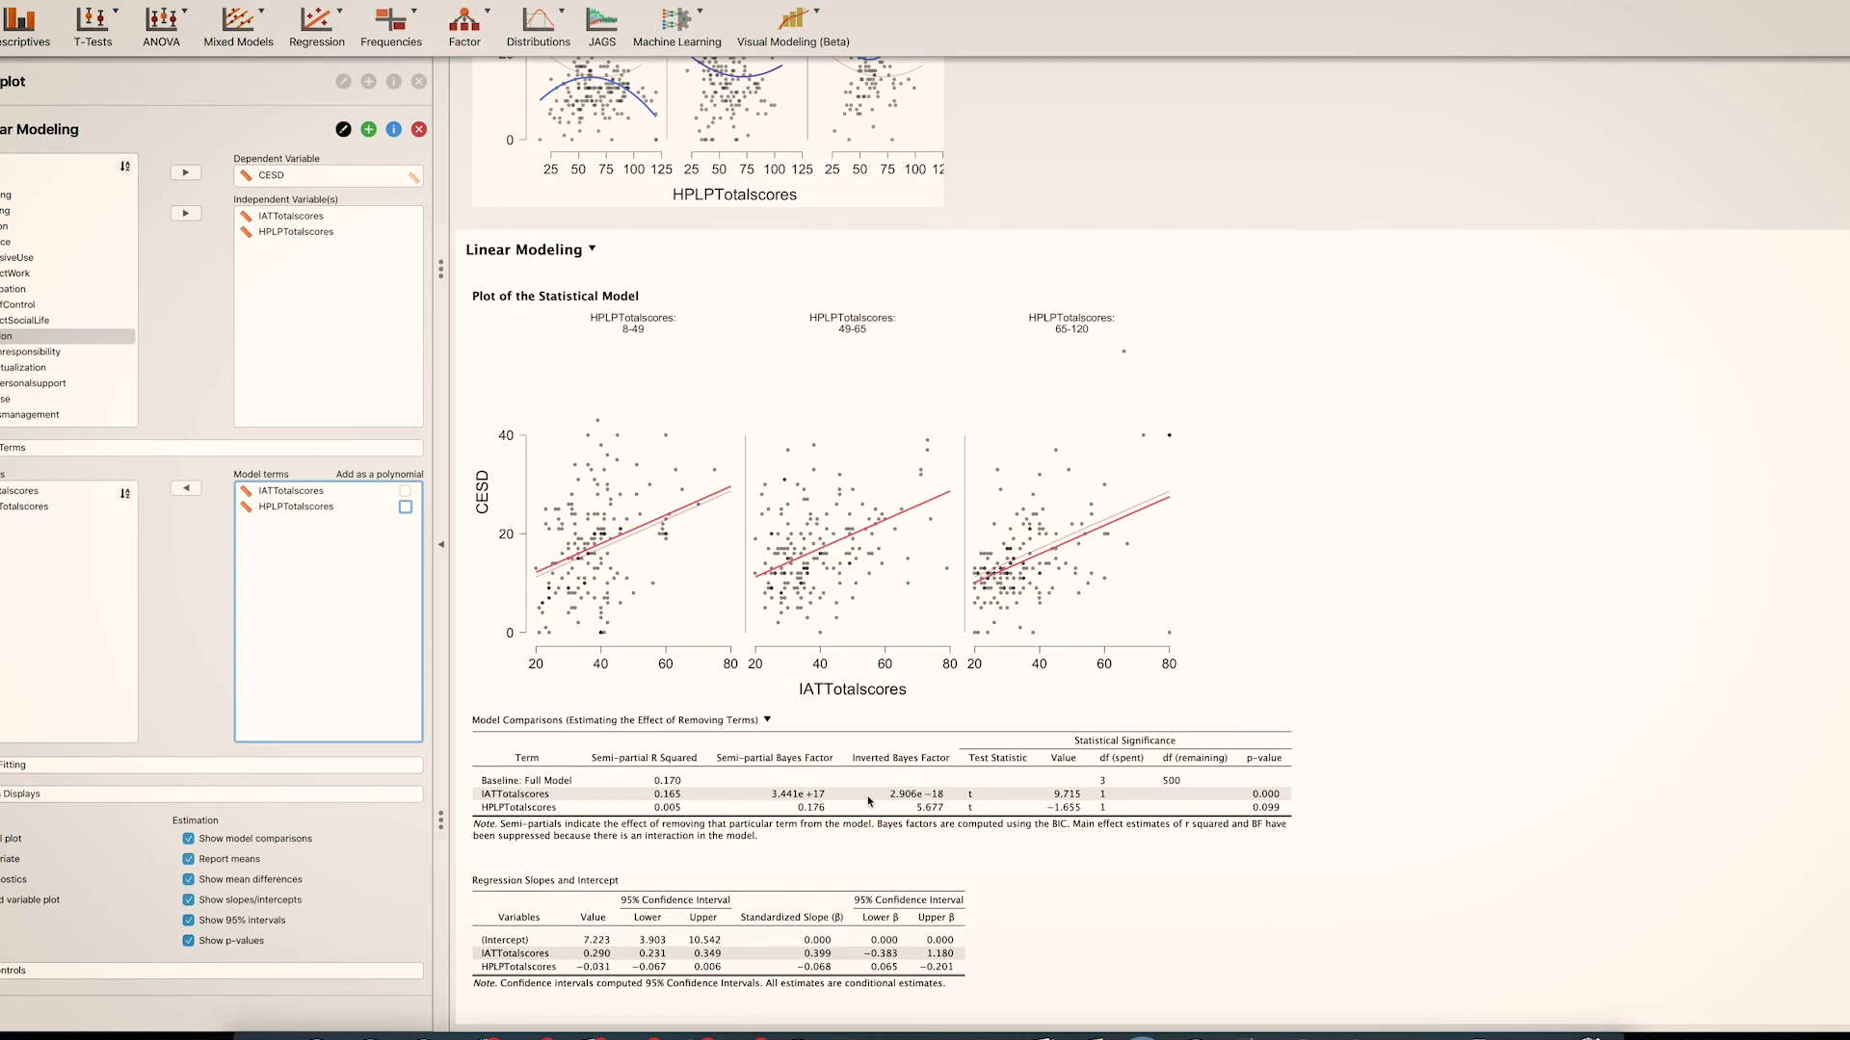
pyautogui.click(928, 812)
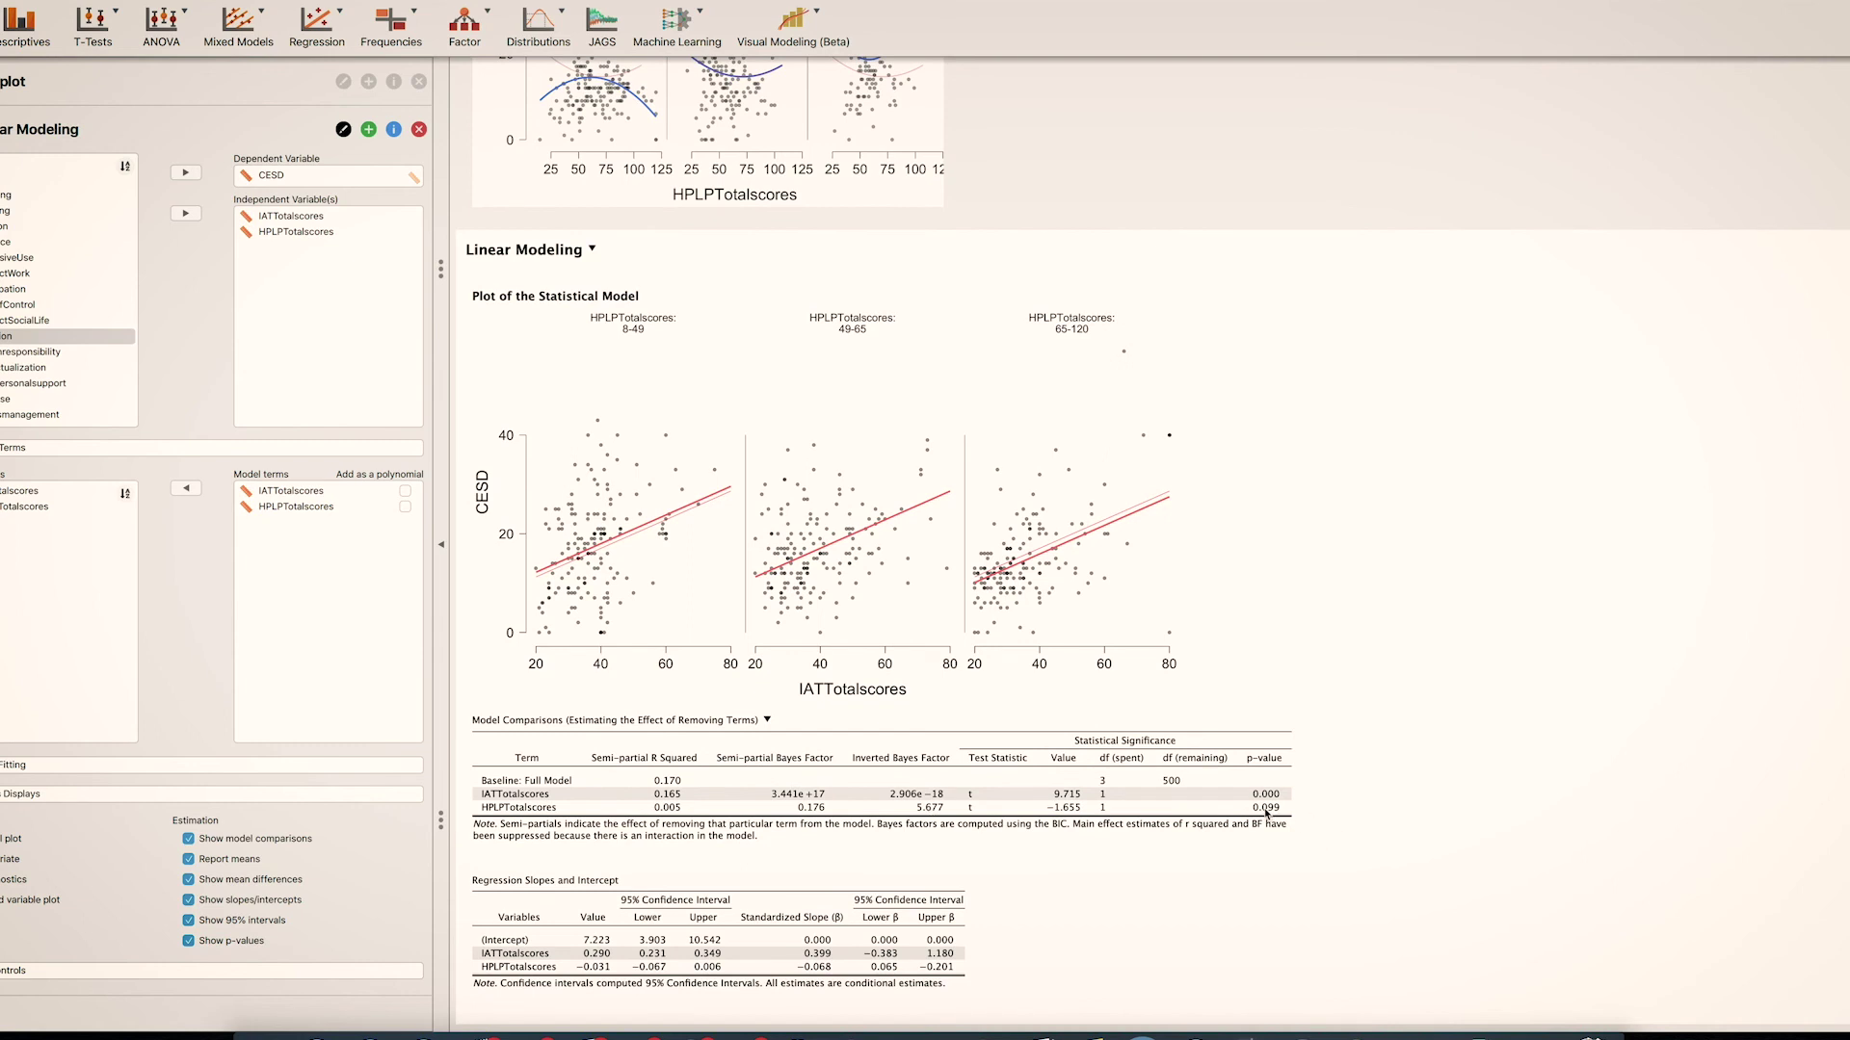
pyautogui.scroll(5, 1260, 813)
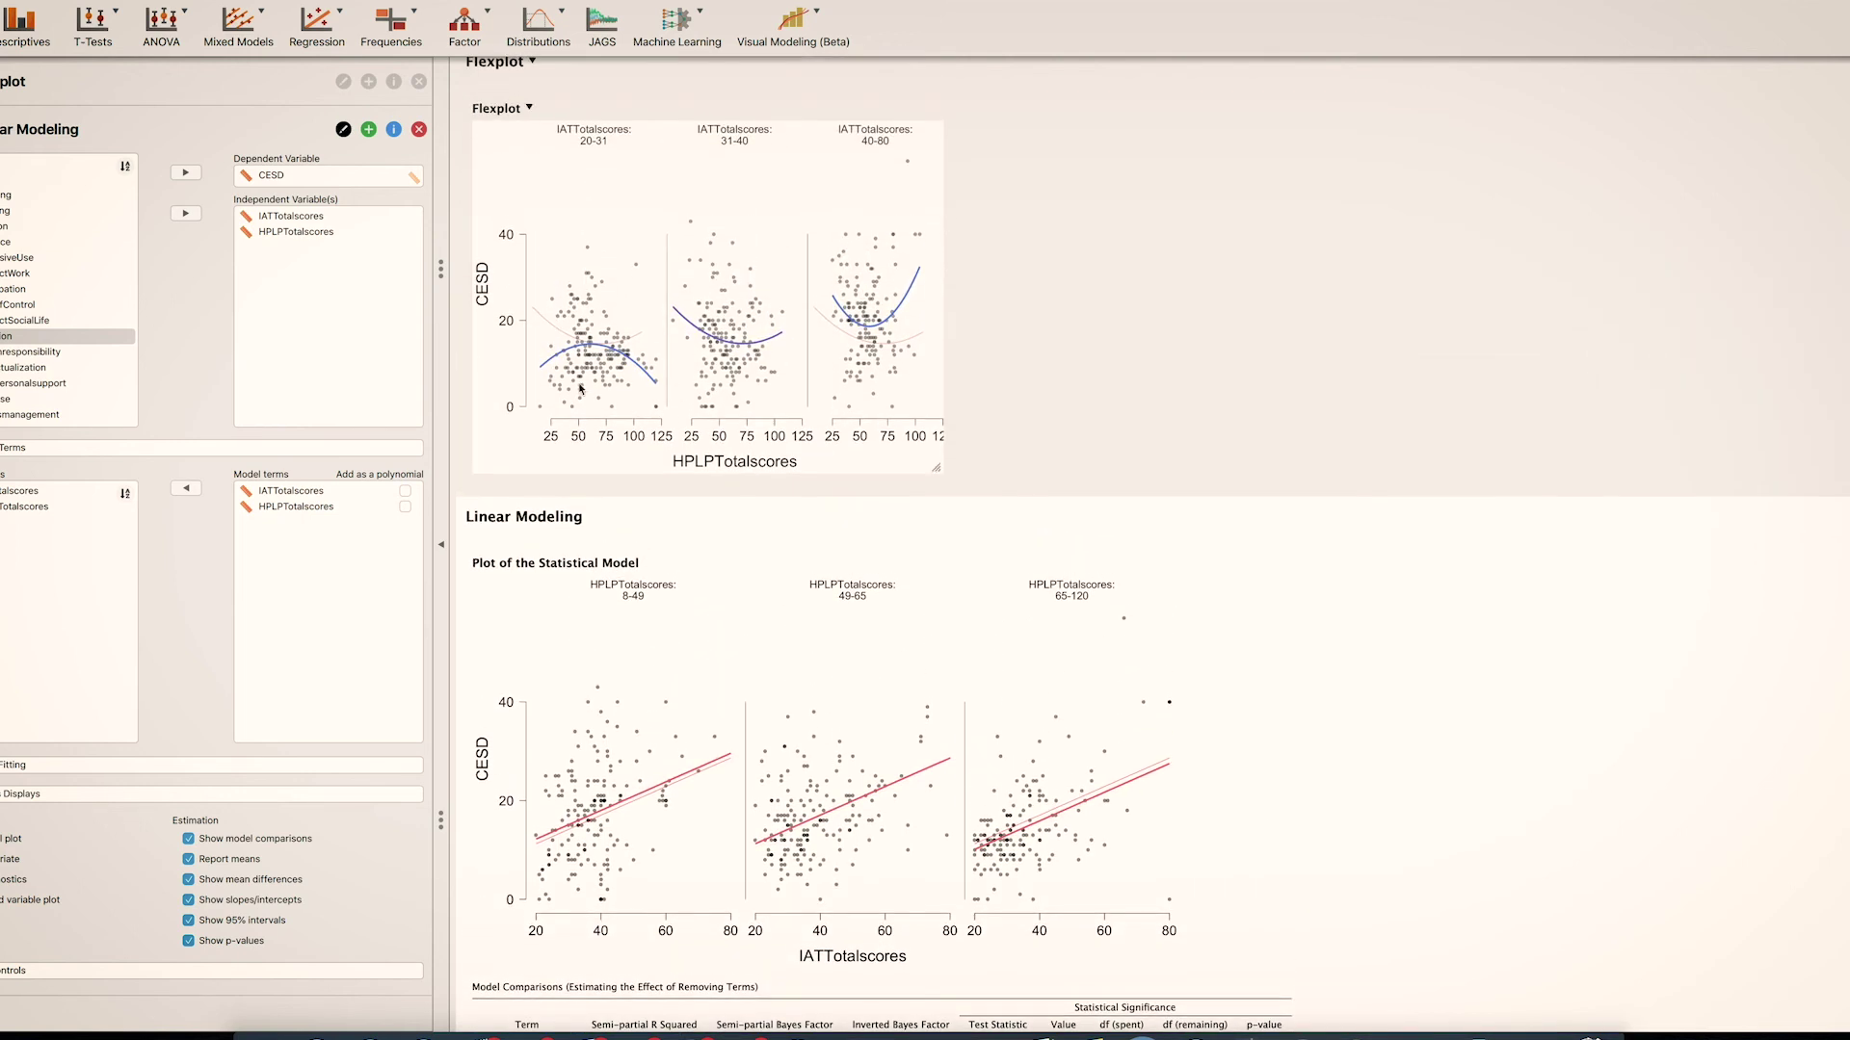
pyautogui.scroll(-5, 909, 382)
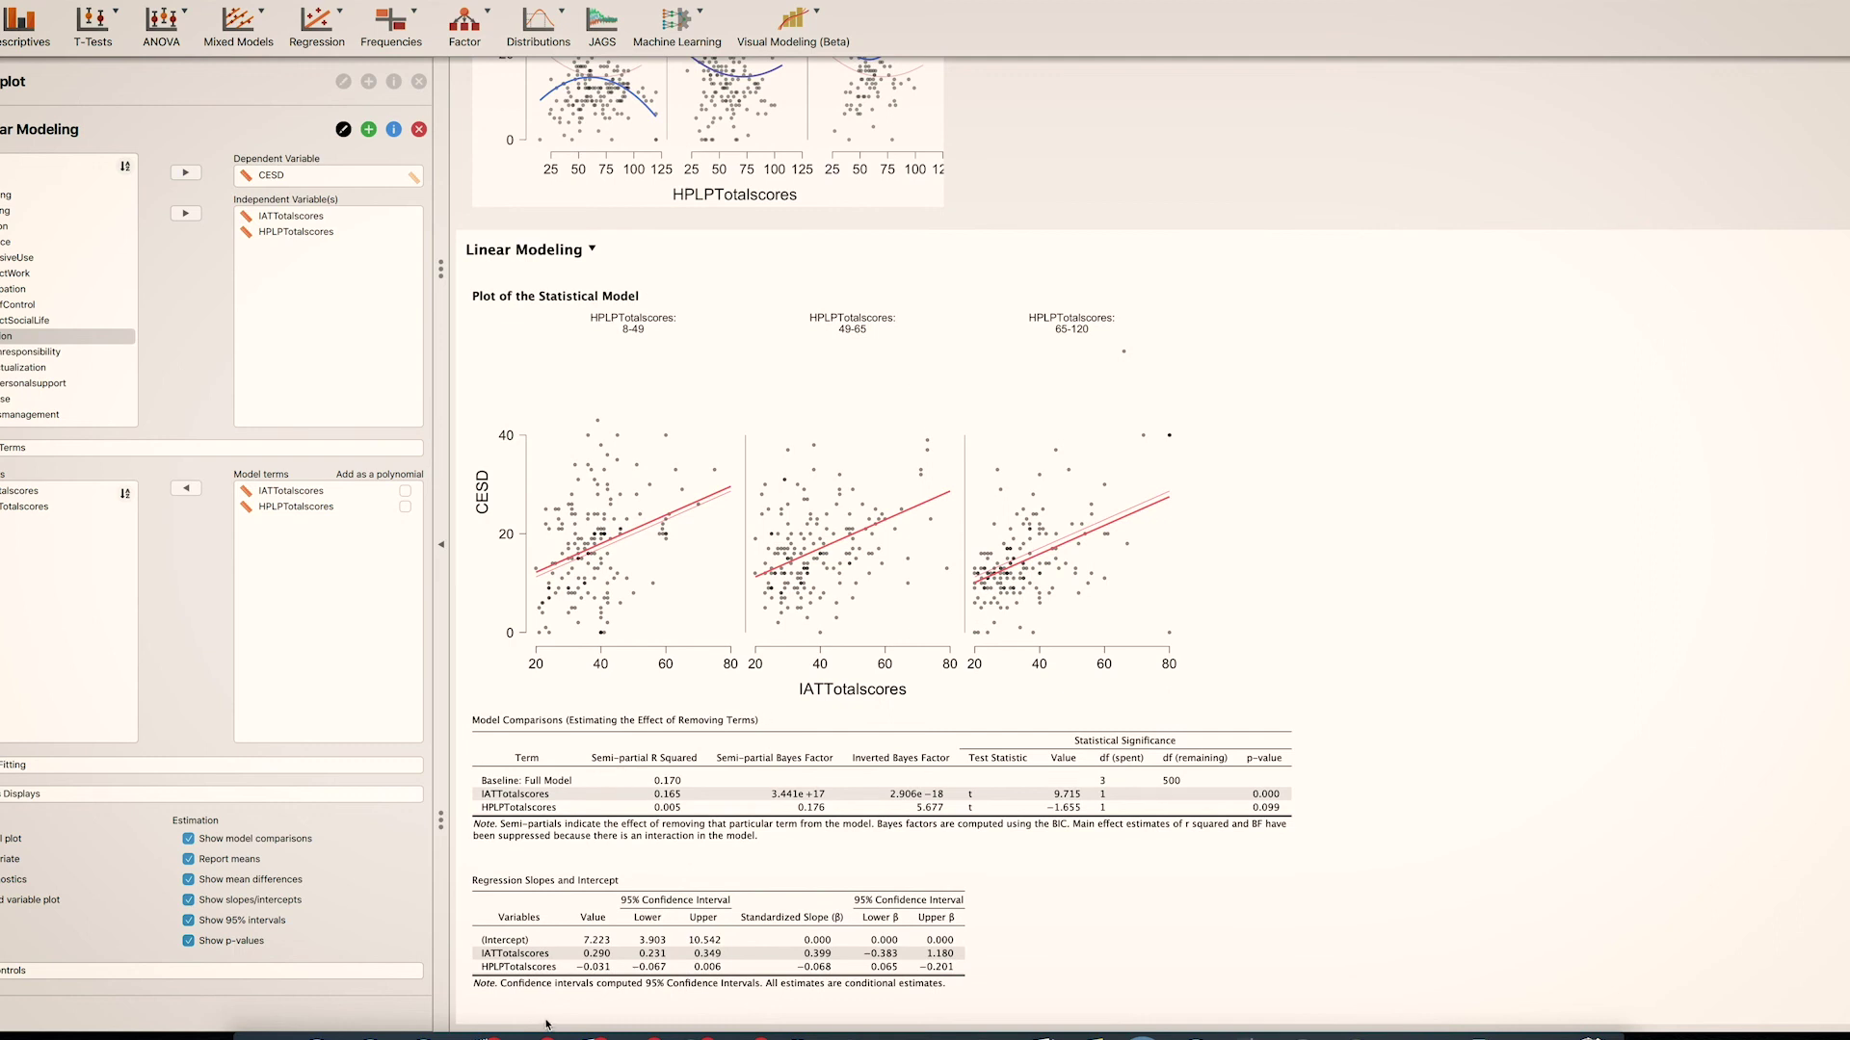
pyautogui.click(598, 955)
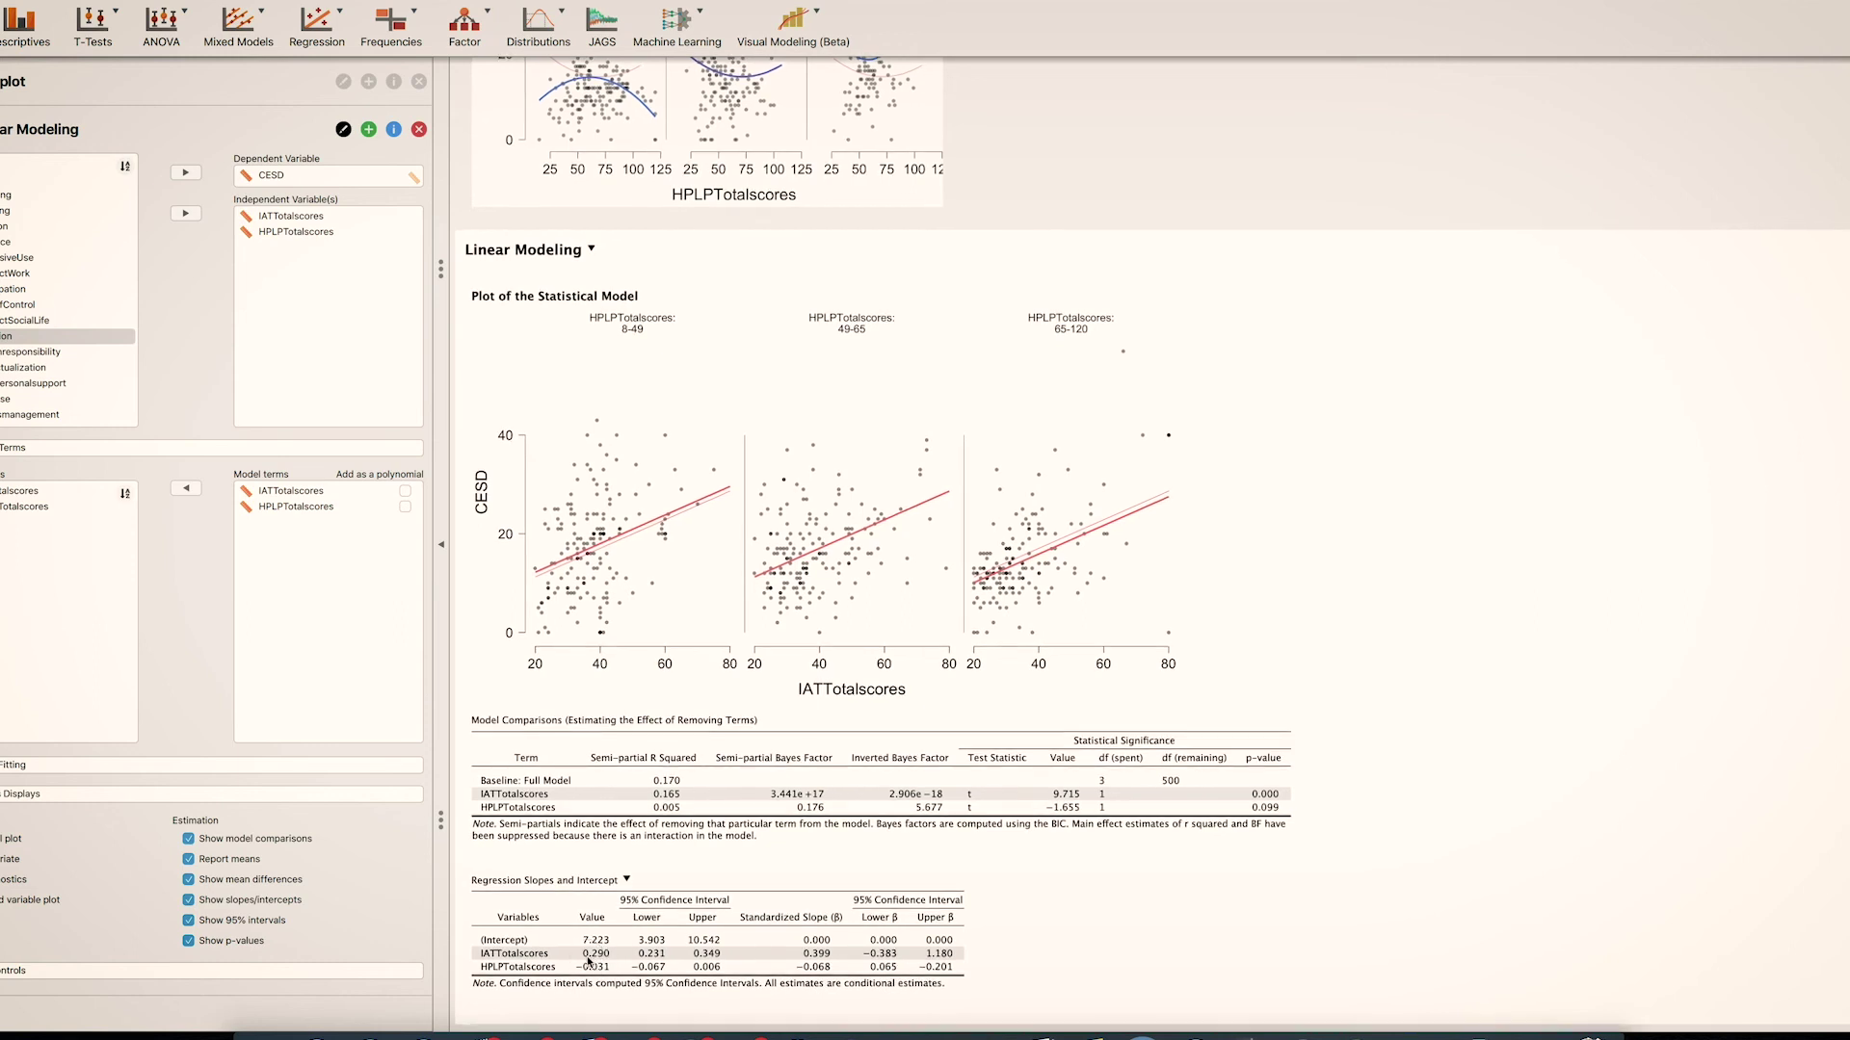